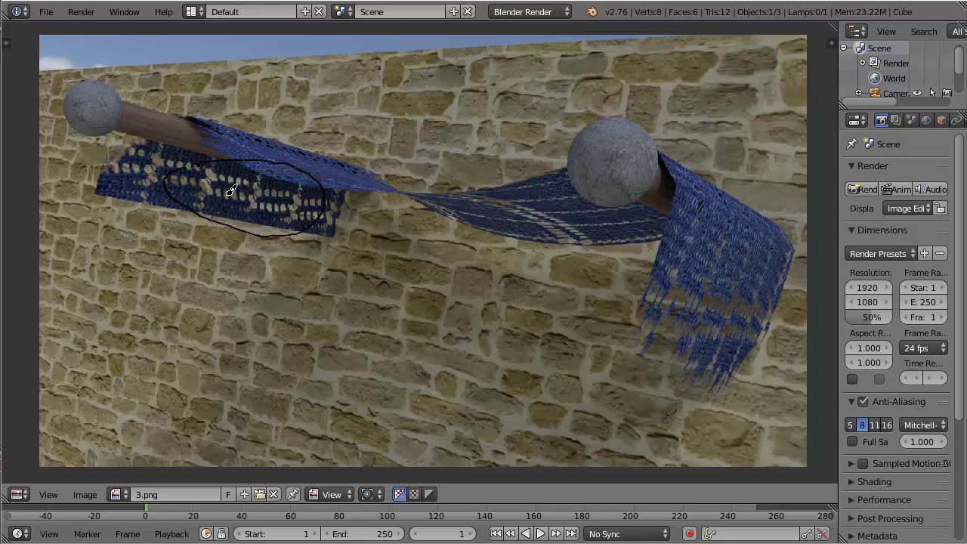
- Outline the frayed lower end of the hanging fabric in the rendered image freehand, and undo the annotation strokes
{"action": "key", "text": "ctrl+z"}
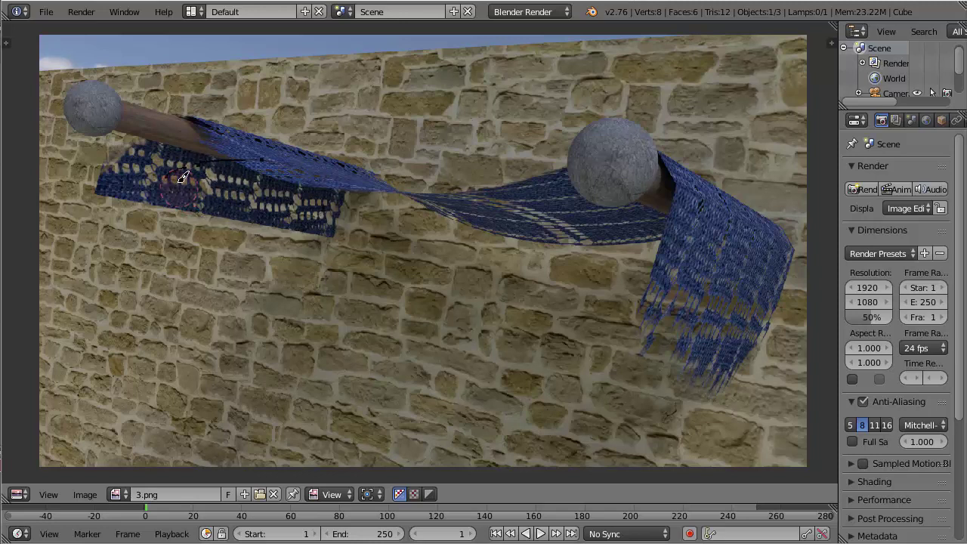
{"action": "mouse_move", "coordinate": [647, 306]}
{"action": "left_mouse_down"}
{"action": "mouse_move", "coordinate": [641, 352]}
{"action": "mouse_move", "coordinate": [745, 395]}
{"action": "mouse_move", "coordinate": [793, 313]}
{"action": "mouse_move", "coordinate": [723, 326]}
{"action": "mouse_move", "coordinate": [643, 292]}
{"action": "mouse_move", "coordinate": [632, 313]}
{"action": "left_mouse_up"}
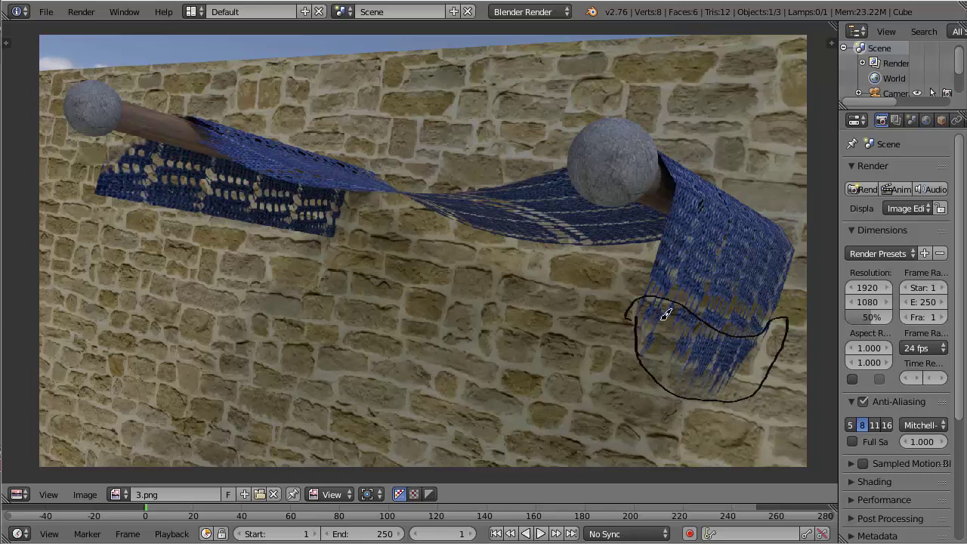
{"action": "key", "text": "ctrl+z"}
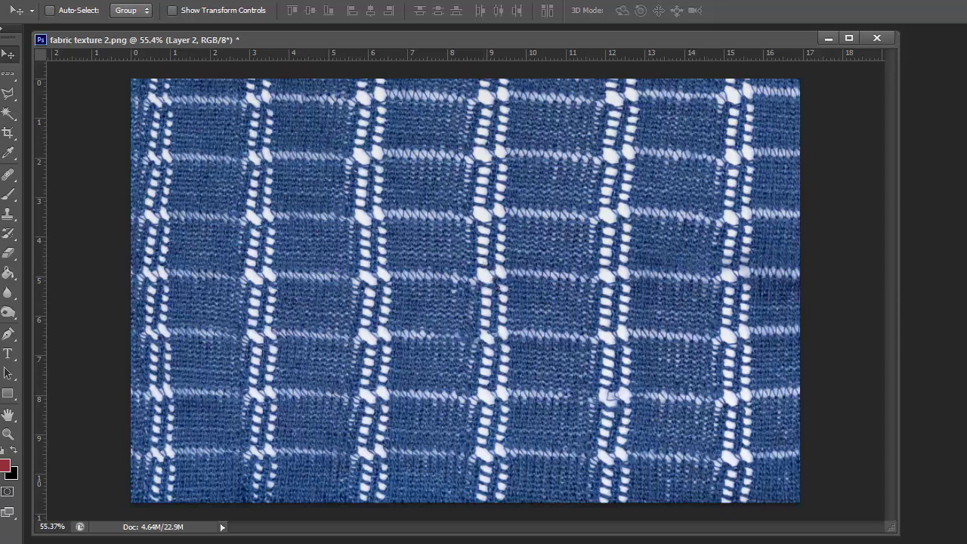
- In Photoshop, delete the white areas between the threads of fabric texture 2.png and inspect the transparent holes up close
{"action": "key", "text": "Delete"}
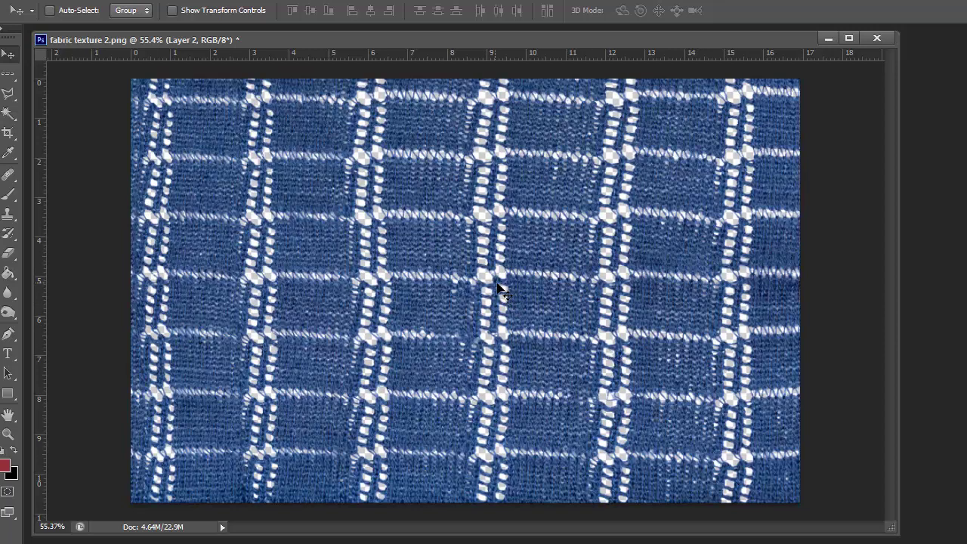
{"action": "scroll", "coordinate": [505, 284], "scroll_direction": "up", "scroll_amount": 5, "text": "alt"}
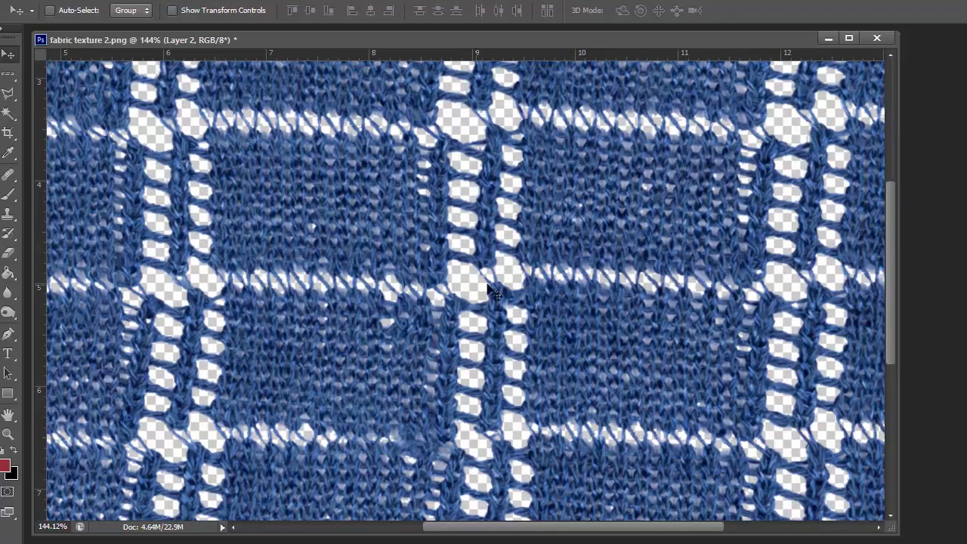
{"action": "scroll", "coordinate": [594, 287], "scroll_direction": "down", "scroll_amount": 5, "text": "alt"}
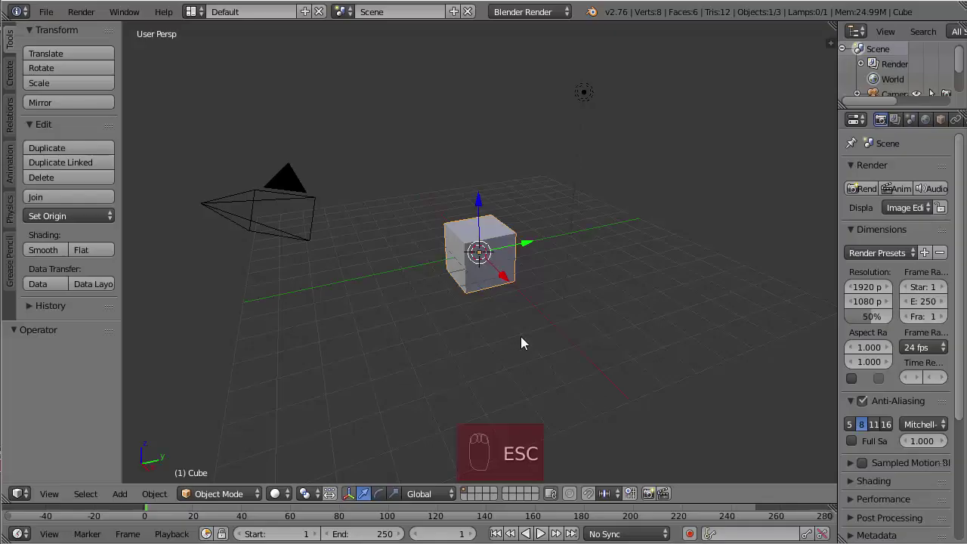
- In Blender, delete the default cube from the scene
{"action": "right_click", "coordinate": [500, 283]}
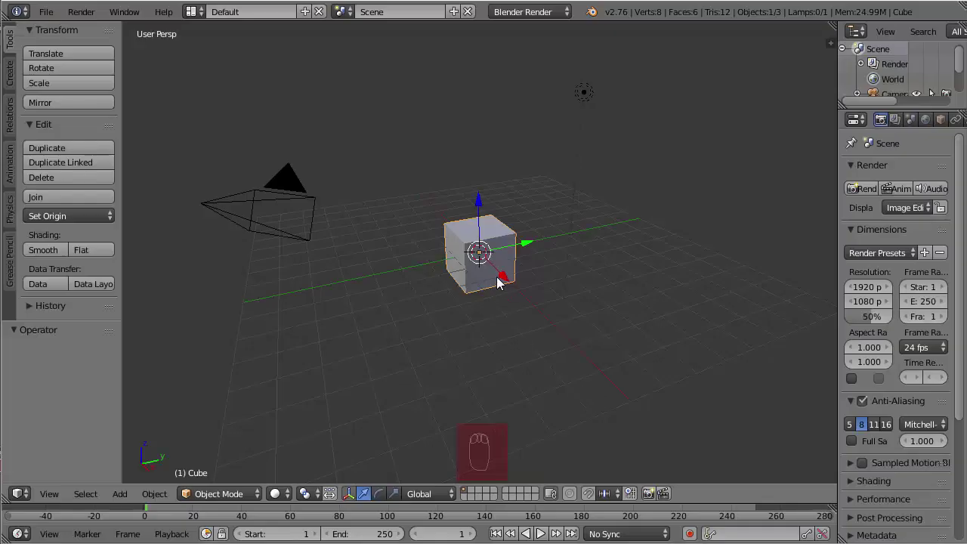
{"action": "key", "text": "x"}
{"action": "left_click", "coordinate": [497, 278]}
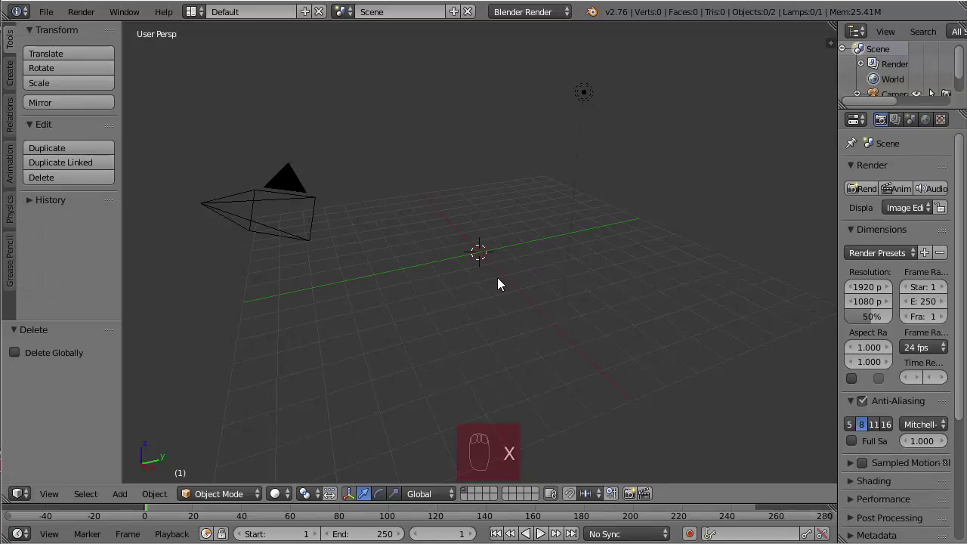
- Add a mesh plane at the origin and scale it up by a factor of 8 as the ground
{"action": "key", "text": "shift+a"}
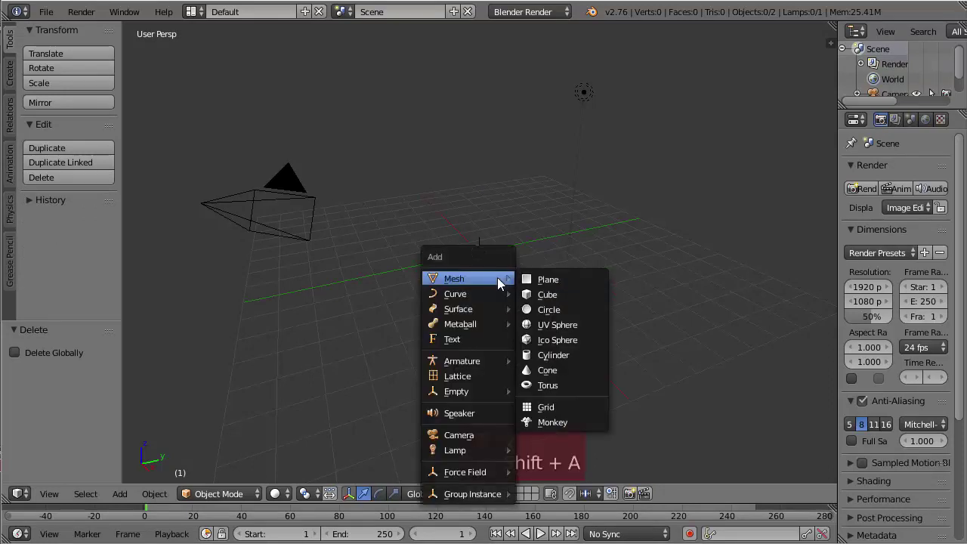
{"action": "left_click", "coordinate": [539, 281]}
{"action": "scroll", "coordinate": [502, 256], "scroll_direction": "up", "scroll_amount": 2}
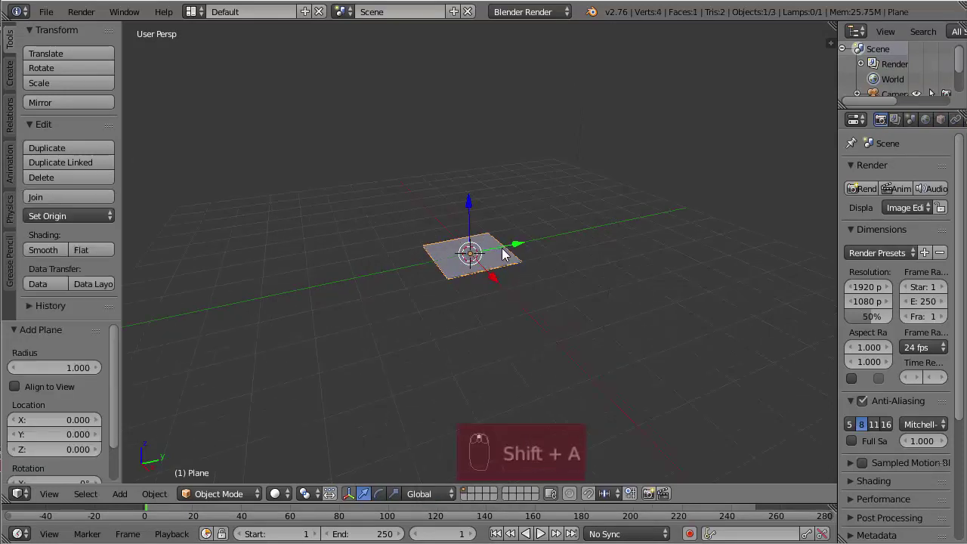
{"action": "key", "text": "s"}
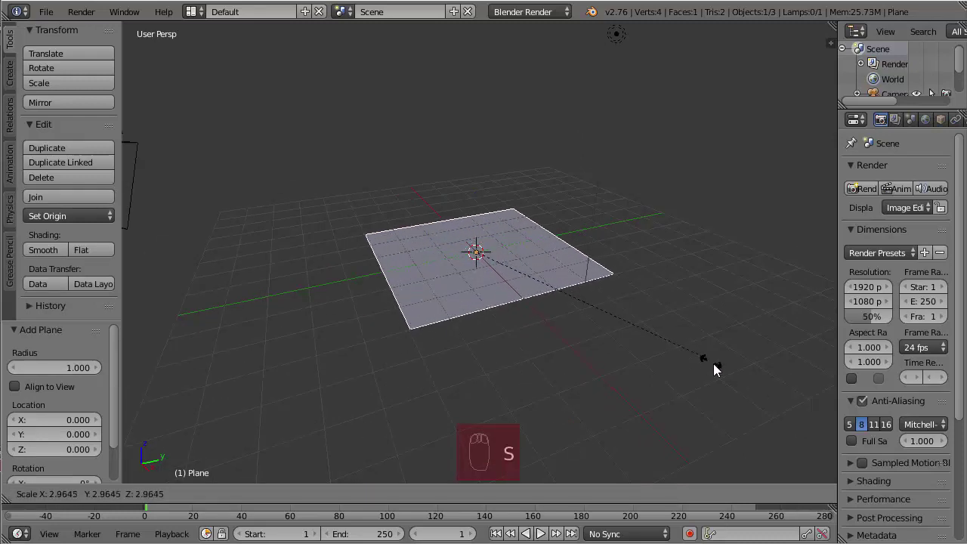
{"action": "key", "text": "8"}
{"action": "key", "text": "Return"}
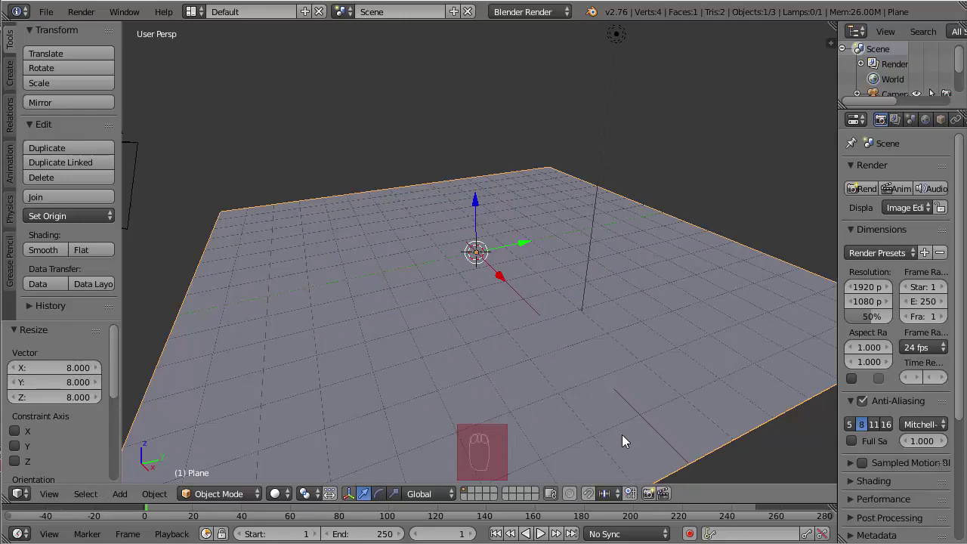
- Add a second mesh plane and raise it about 1.5 units along Z above the ground plane
{"action": "scroll", "coordinate": [559, 359], "scroll_direction": "down", "scroll_amount": 4}
{"action": "scroll", "coordinate": [521, 337], "scroll_direction": "up", "scroll_amount": 2}
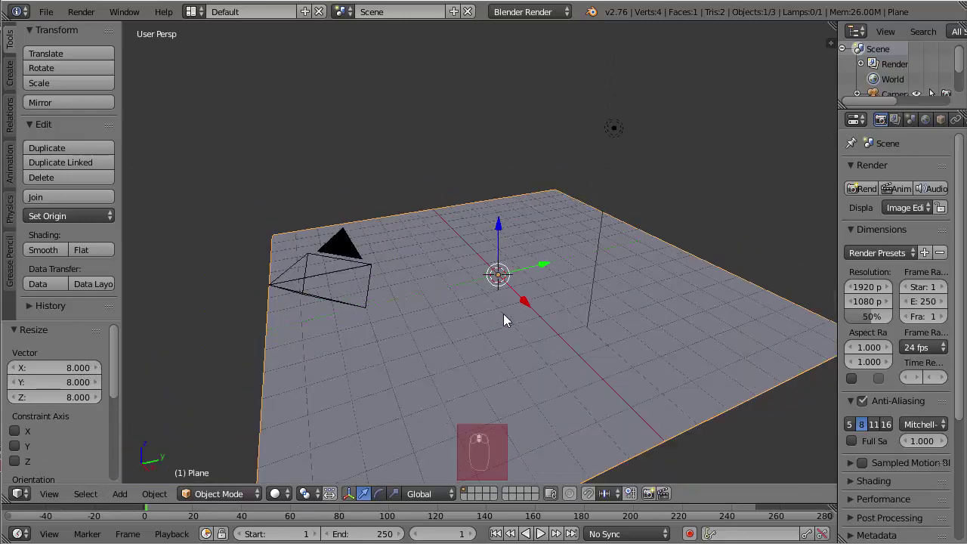
{"action": "key", "text": "shift+a"}
{"action": "mouse_move", "coordinate": [462, 309]}
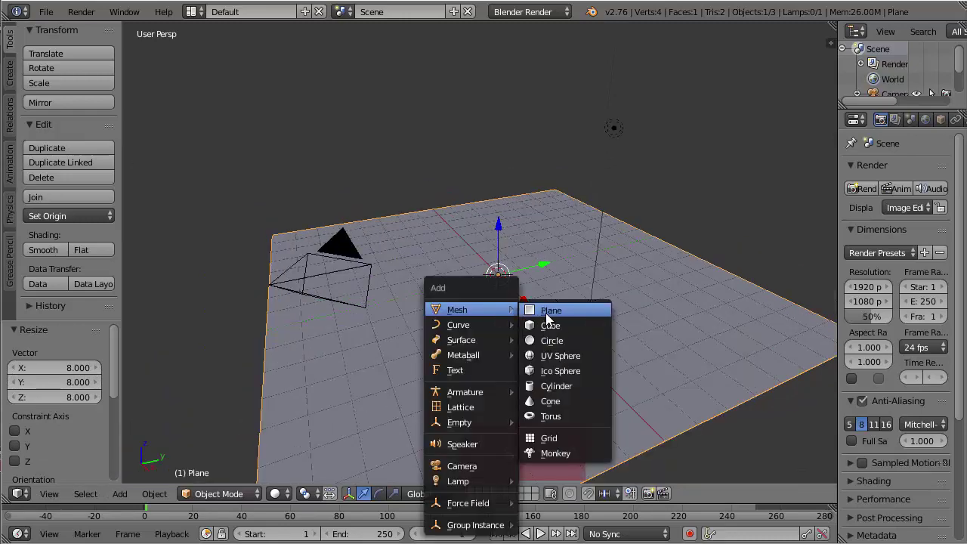
{"action": "left_click", "coordinate": [547, 317]}
{"action": "key", "text": "g"}
{"action": "key", "text": "z"}
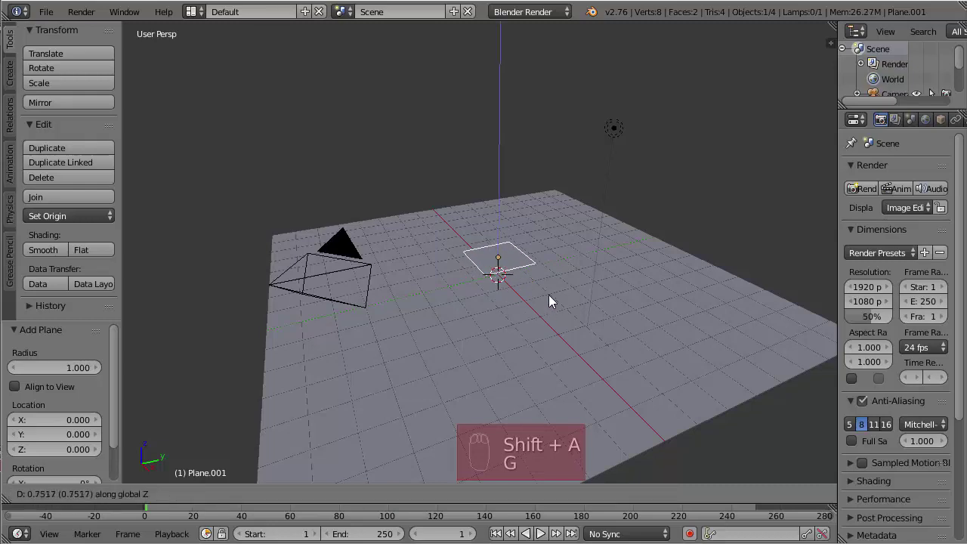
{"action": "left_click", "coordinate": [550, 277]}
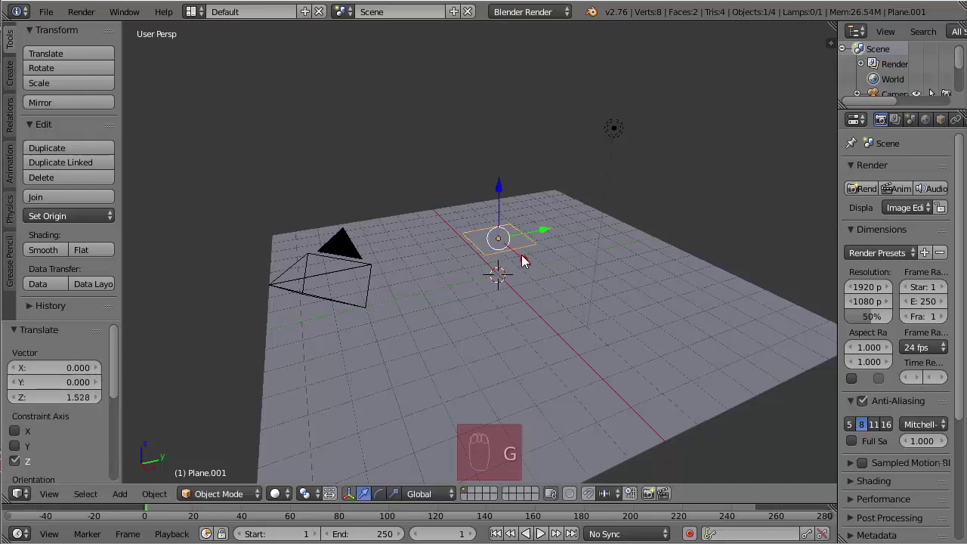
- Scale the raised plane to about 0.76 along Y and about 1.28 along X to make it rectangular
{"action": "mouse_move", "coordinate": [521, 260]}
{"action": "middle_mouse_down"}
{"action": "mouse_move", "coordinate": [546, 233]}
{"action": "mouse_move", "coordinate": [518, 258]}
{"action": "middle_mouse_up"}
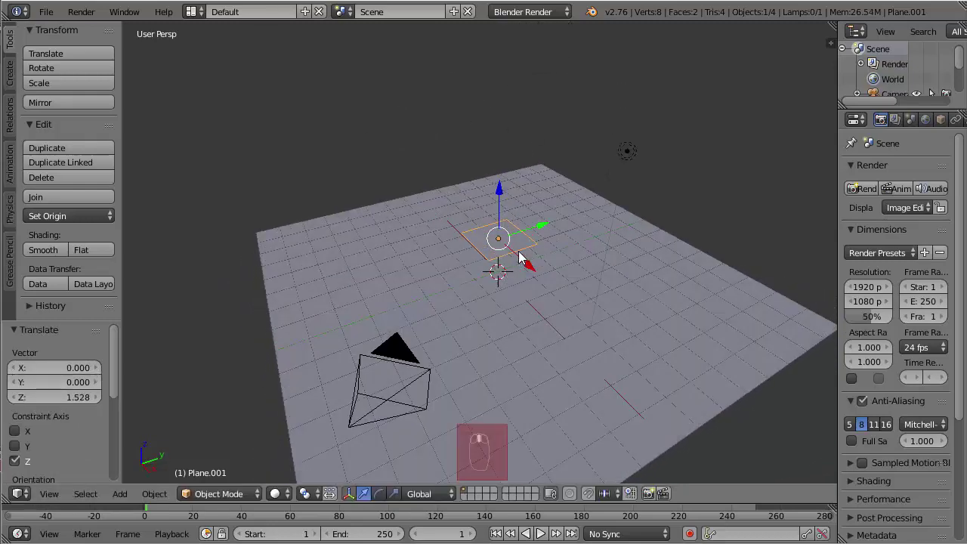
{"action": "scroll", "coordinate": [520, 258], "scroll_direction": "up", "scroll_amount": 3}
{"action": "scroll", "coordinate": [492, 239], "scroll_direction": "up", "scroll_amount": 1}
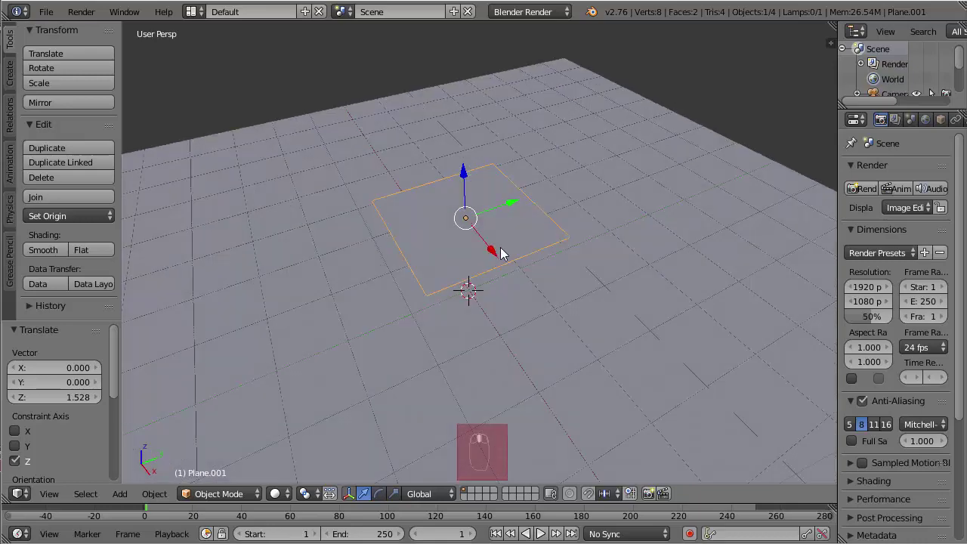
{"action": "key", "text": "s"}
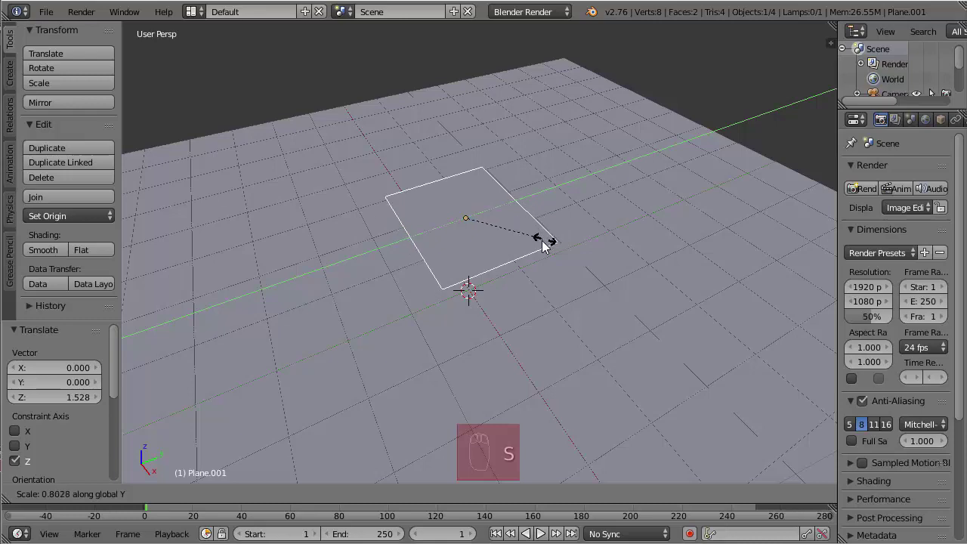
{"action": "left_click", "coordinate": [542, 245]}
{"action": "key", "text": "s"}
{"action": "key", "text": "x"}
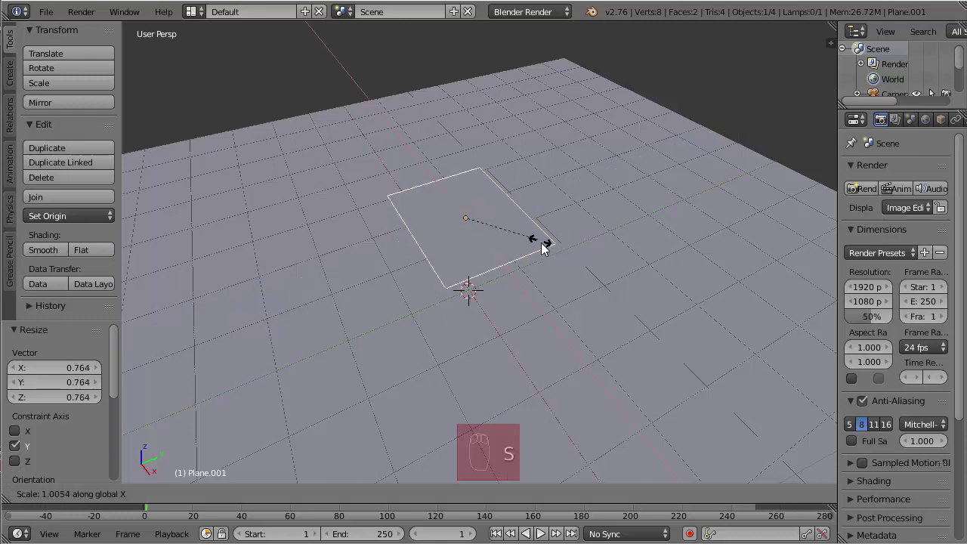
{"action": "left_click", "coordinate": [551, 265]}
- Render the scene to check the two planes and the shadow, and return to the 3D view
{"action": "middle_click_drag", "start_coordinate": [555, 270], "coordinate": [544, 253]}
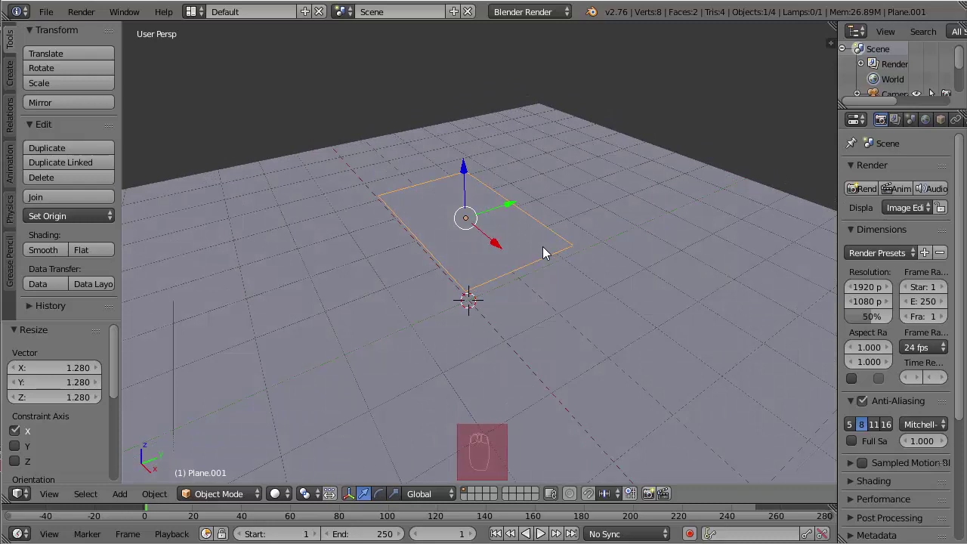
{"action": "key", "text": "F12"}
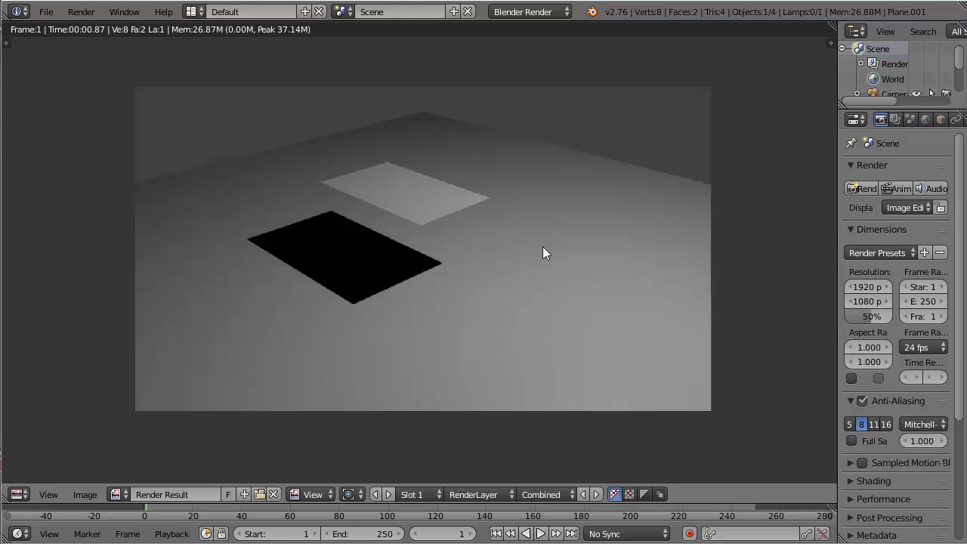
{"action": "key", "text": "Escape"}
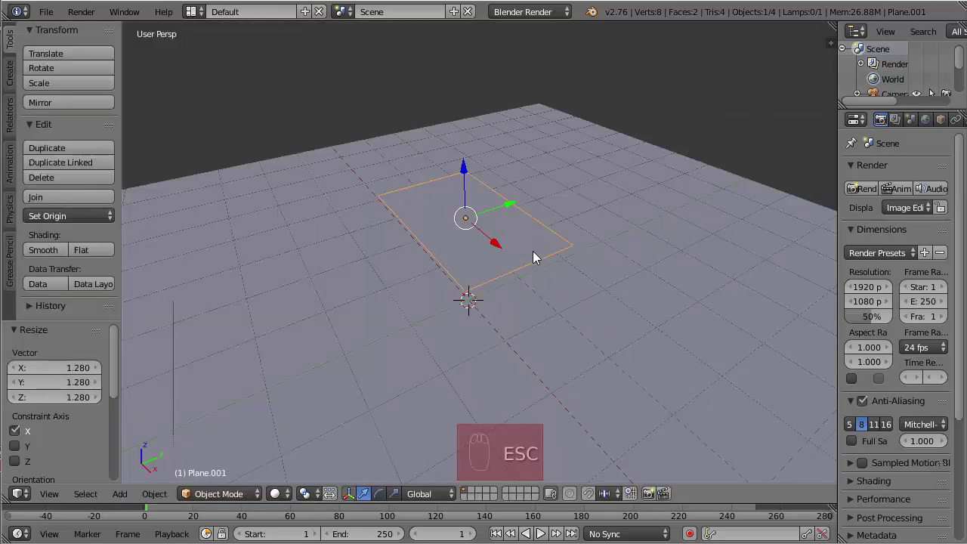
- Select the large ground plane, widen the properties area and create a new material for the plane
{"action": "scroll", "coordinate": [583, 305], "scroll_direction": "down", "scroll_amount": 2}
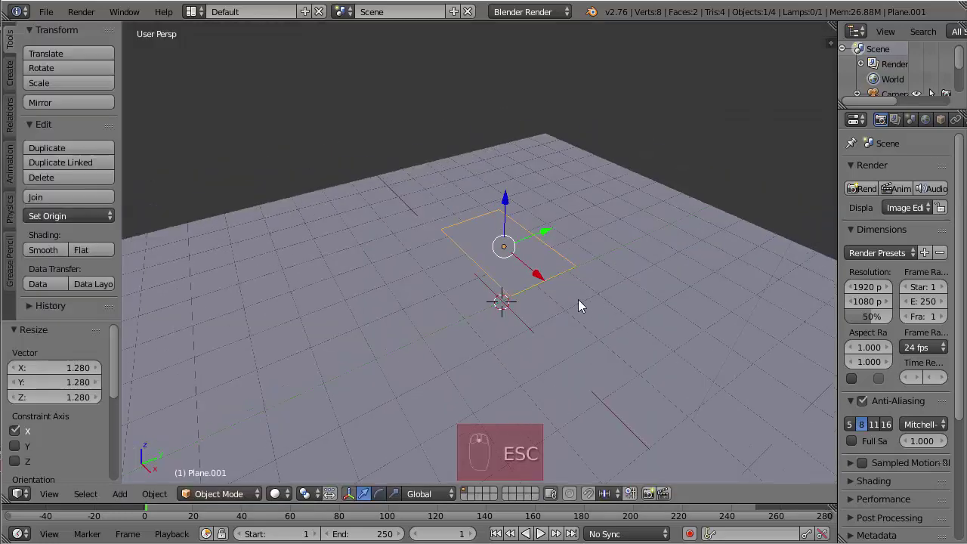
{"action": "right_click", "coordinate": [632, 323]}
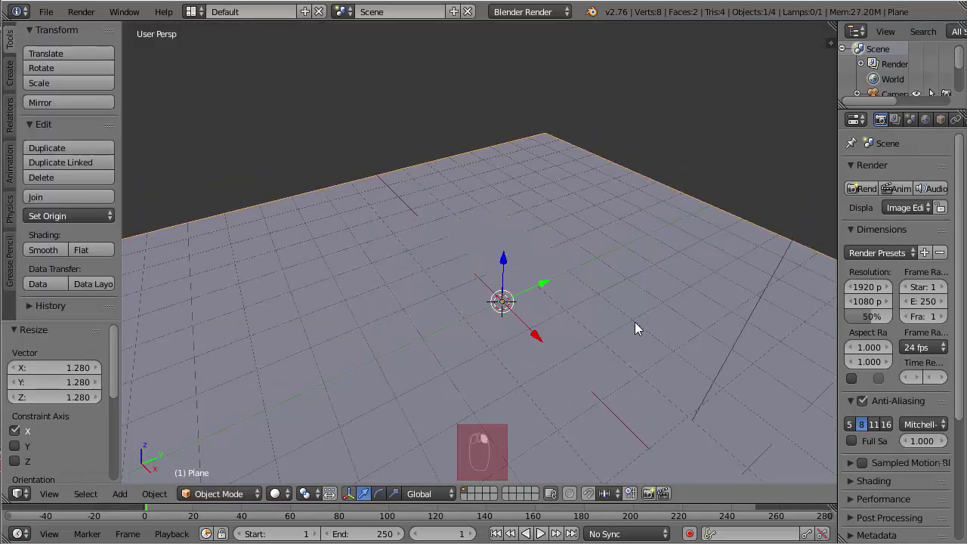
{"action": "left_click_drag", "start_coordinate": [838, 251], "coordinate": [715, 251]}
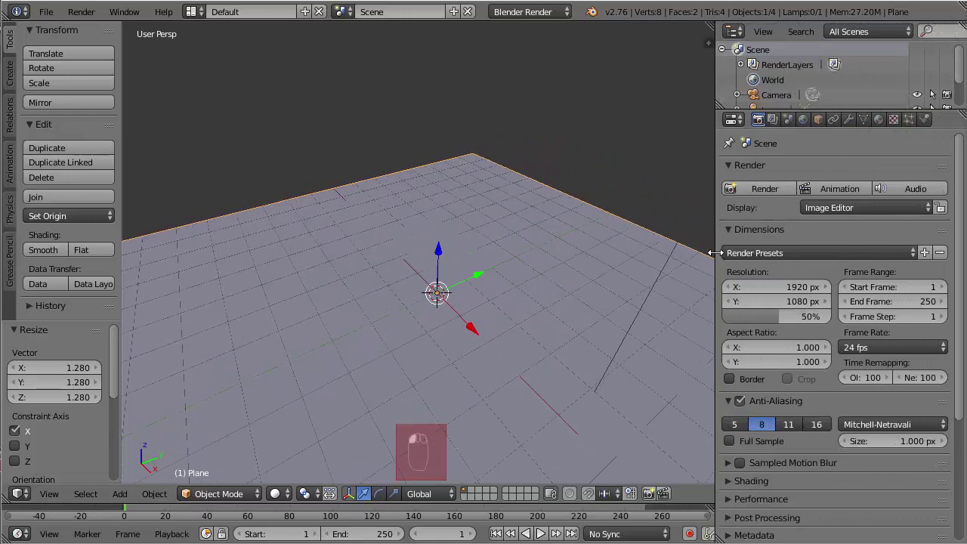
{"action": "left_click", "coordinate": [879, 120]}
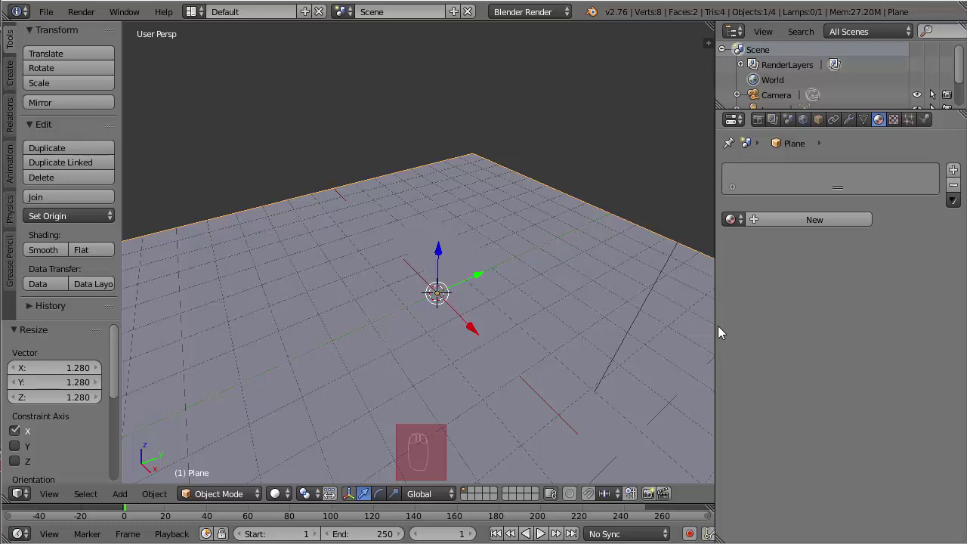
{"action": "left_click", "coordinate": [815, 220]}
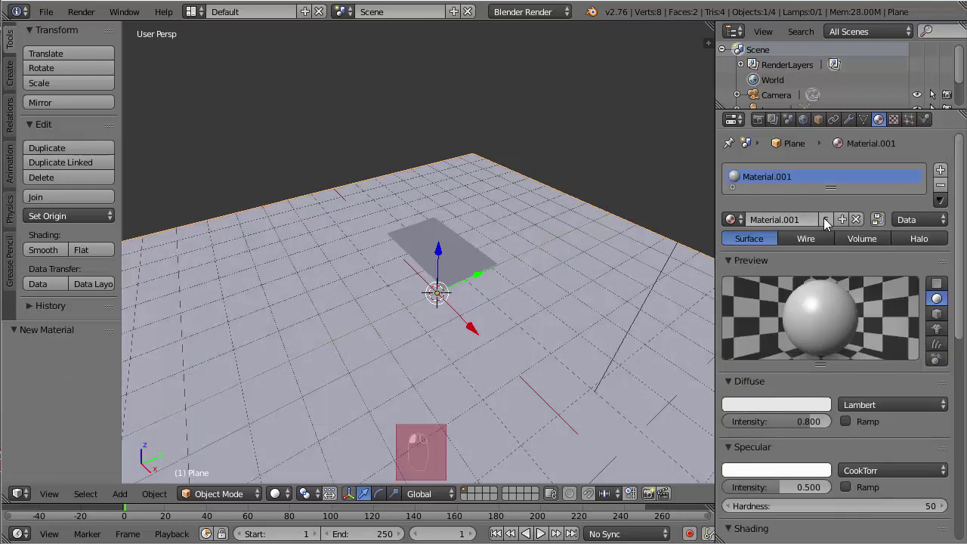
{"action": "scroll", "coordinate": [827, 240], "scroll_direction": "down", "scroll_amount": 2}
{"action": "scroll", "coordinate": [828, 241], "scroll_direction": "down", "scroll_amount": 3}
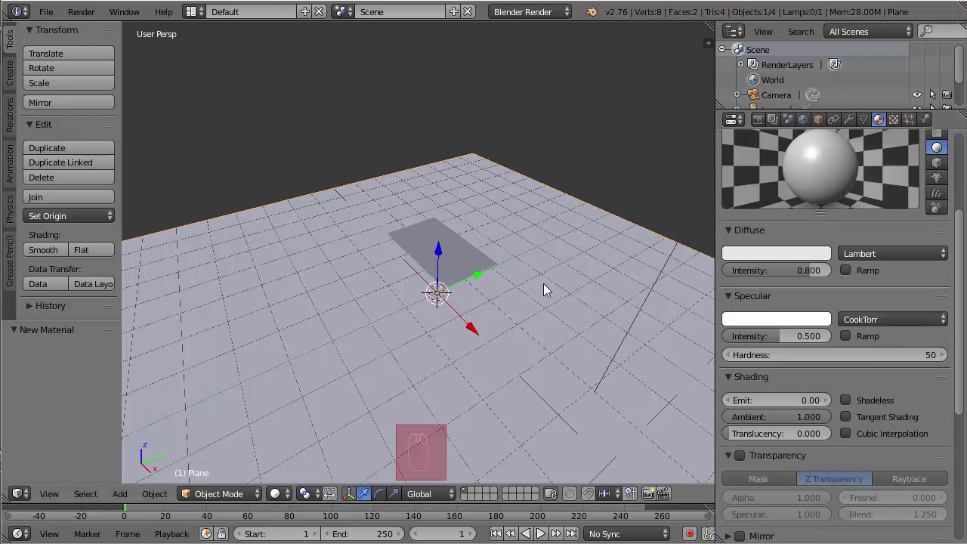
{"action": "left_click", "coordinate": [779, 256]}
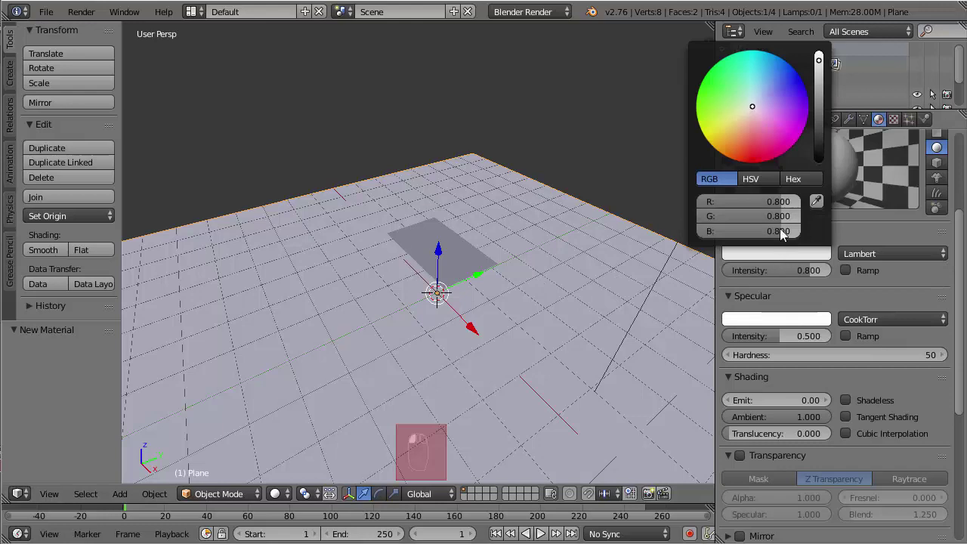
{"action": "mouse_move", "coordinate": [752, 136]}
{"action": "left_mouse_down"}
{"action": "mouse_move", "coordinate": [729, 112]}
{"action": "mouse_move", "coordinate": [773, 74]}
{"action": "mouse_move", "coordinate": [794, 122]}
{"action": "mouse_move", "coordinate": [740, 134]}
{"action": "mouse_move", "coordinate": [773, 146]}
{"action": "mouse_move", "coordinate": [781, 94]}
{"action": "mouse_move", "coordinate": [726, 106]}
{"action": "mouse_move", "coordinate": [736, 86]}
{"action": "mouse_move", "coordinate": [763, 89]}
{"action": "mouse_move", "coordinate": [759, 122]}
{"action": "left_mouse_up"}
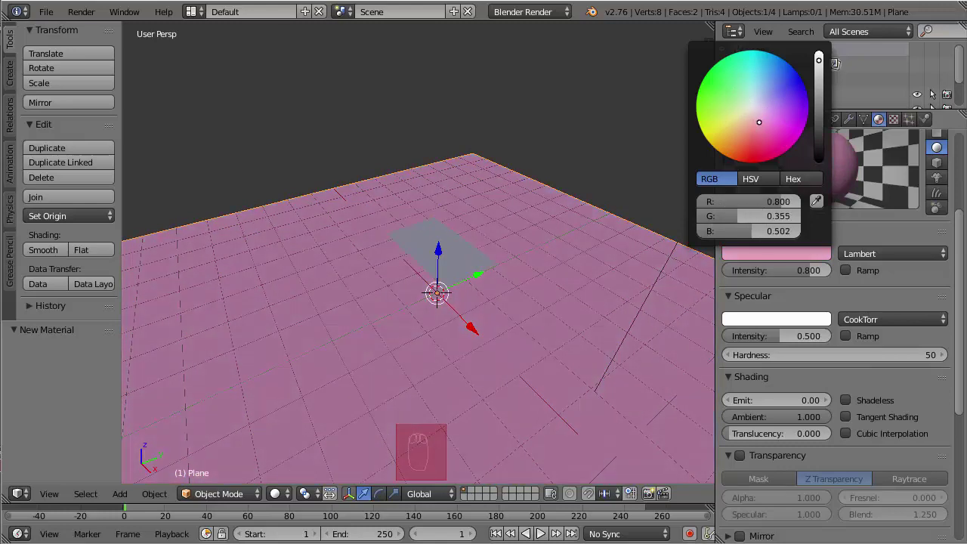
{"action": "key", "text": "Escape"}
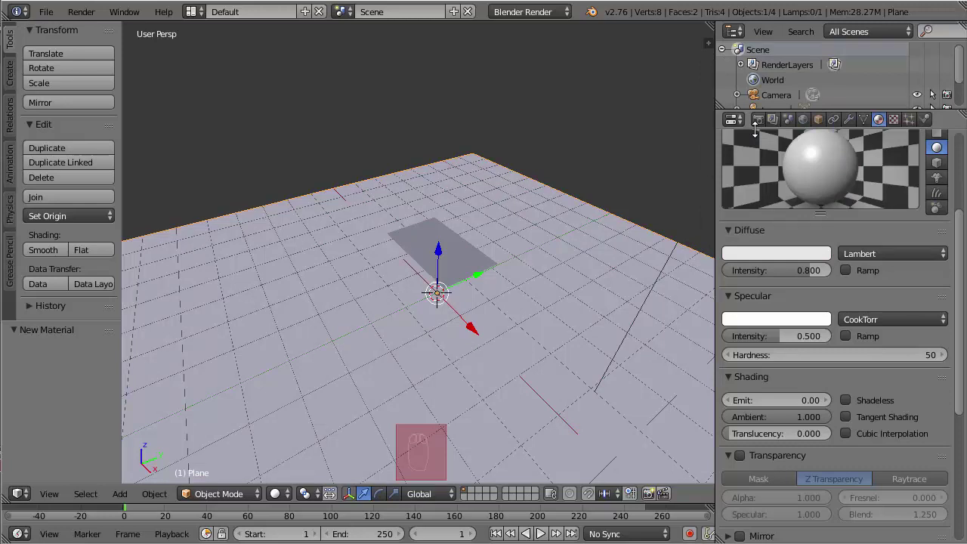
- Add a new texture to the ground plane's material and bring its image loading settings into view
{"action": "left_click", "coordinate": [894, 121]}
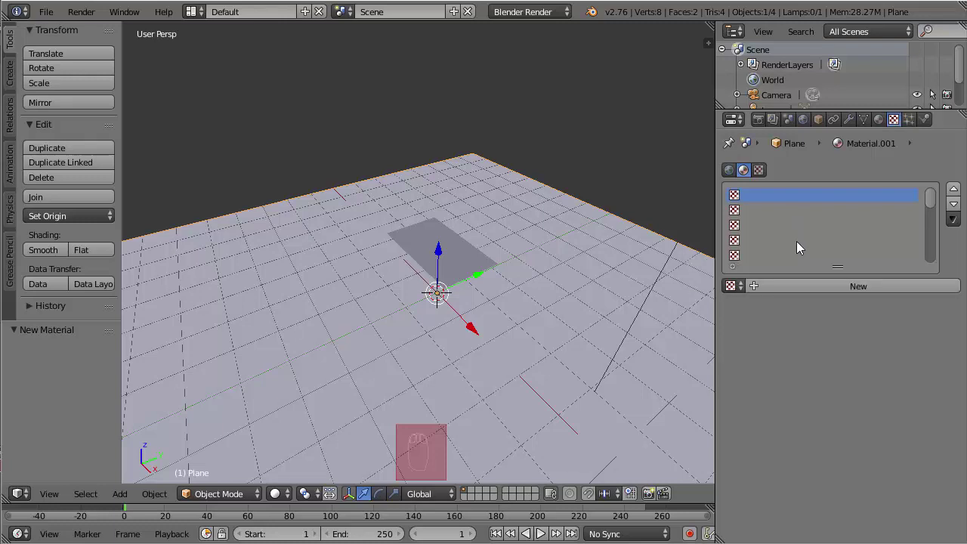
{"action": "left_click", "coordinate": [858, 287]}
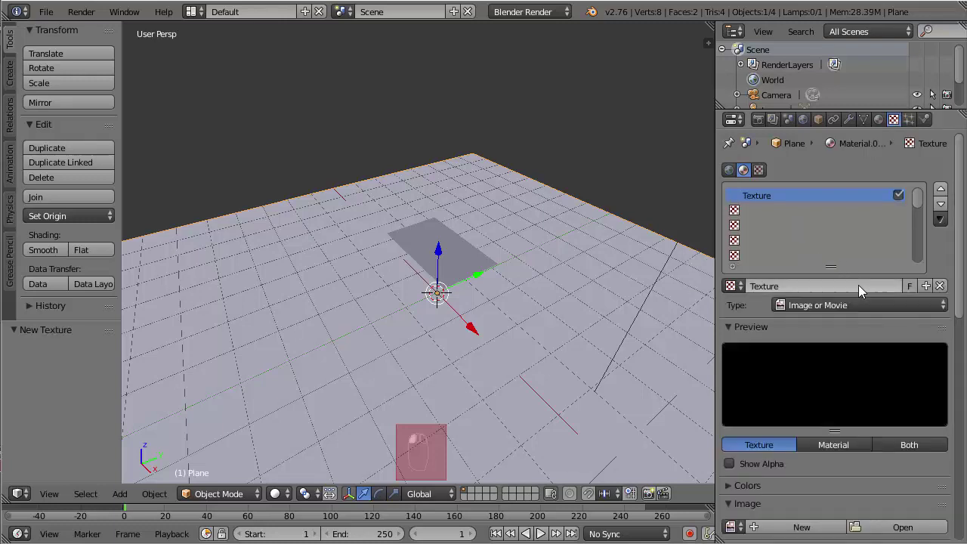
{"action": "scroll", "coordinate": [834, 240], "scroll_direction": "down", "scroll_amount": 2}
{"action": "scroll", "coordinate": [788, 351], "scroll_direction": "down", "scroll_amount": 1}
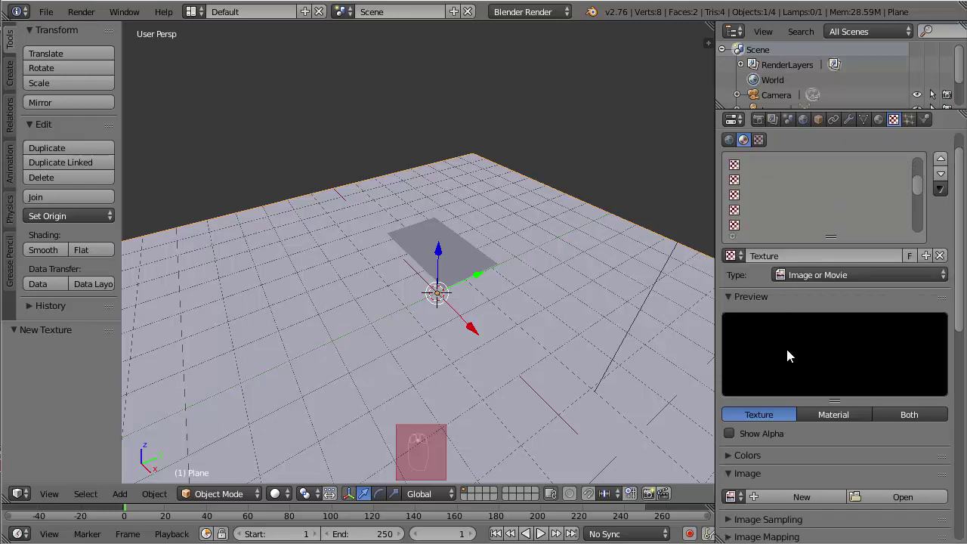
- Set the ground texture's type to Marble, render the scene to check the pattern, and return to the 3D view
{"action": "scroll", "coordinate": [785, 346], "scroll_direction": "up", "scroll_amount": 1}
{"action": "scroll", "coordinate": [835, 249], "scroll_direction": "up", "scroll_amount": 1}
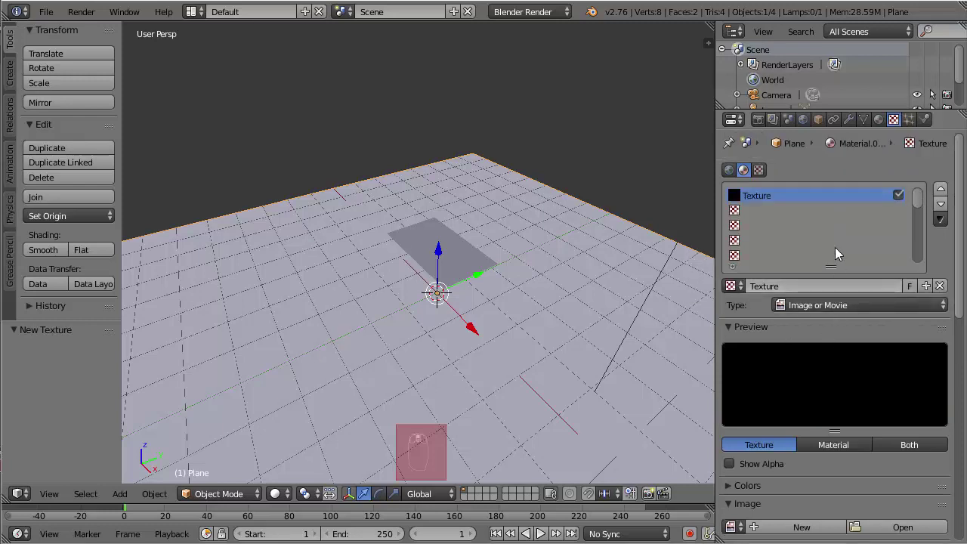
{"action": "left_click", "coordinate": [837, 304]}
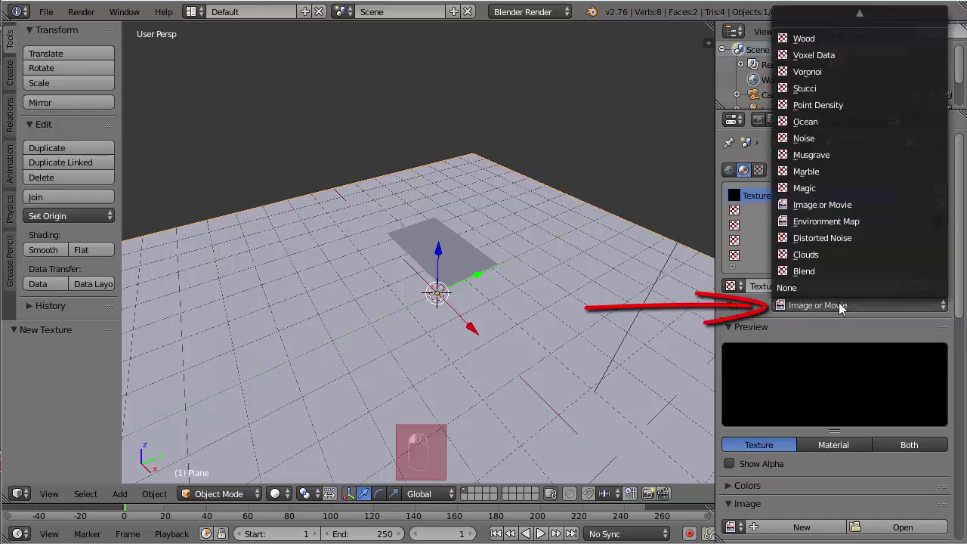
{"action": "left_click", "coordinate": [824, 171]}
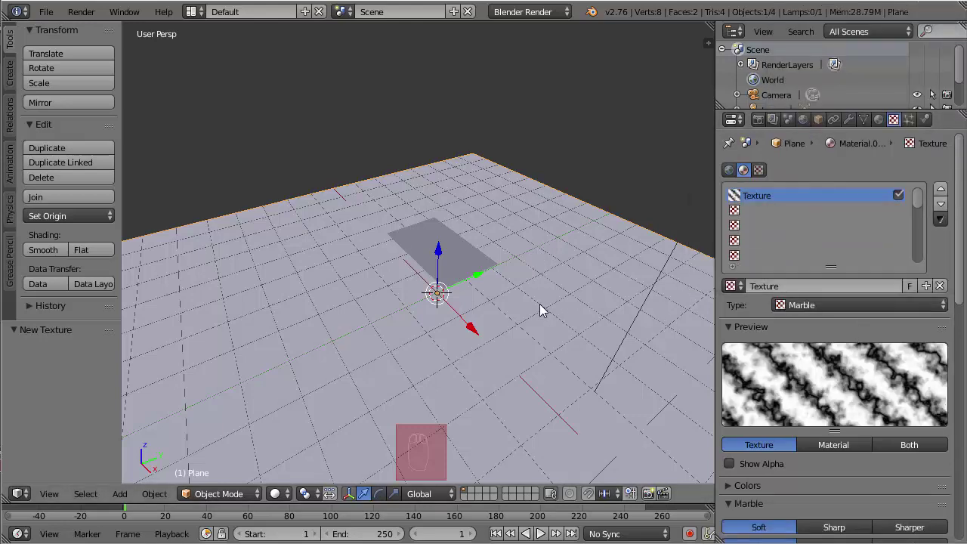
{"action": "key", "text": "F12"}
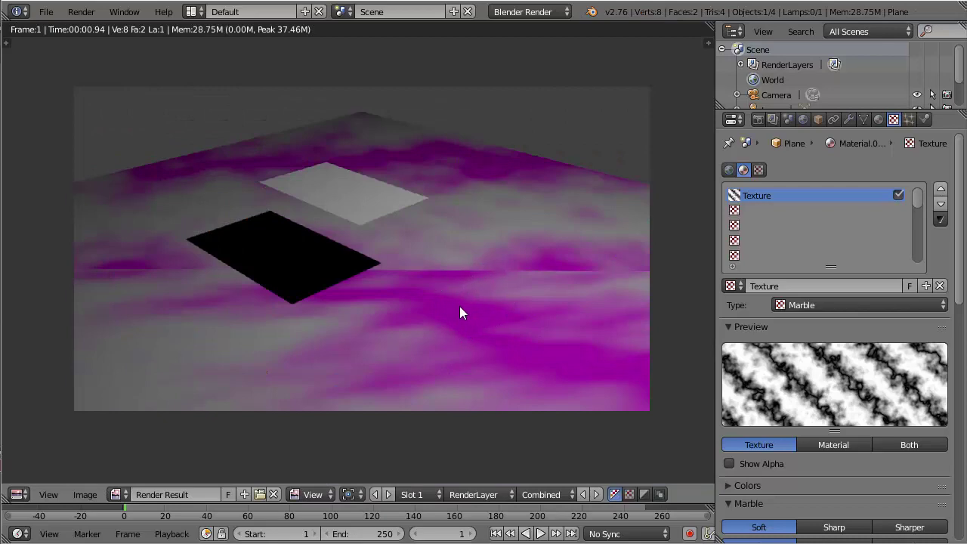
{"action": "key", "text": "Escape"}
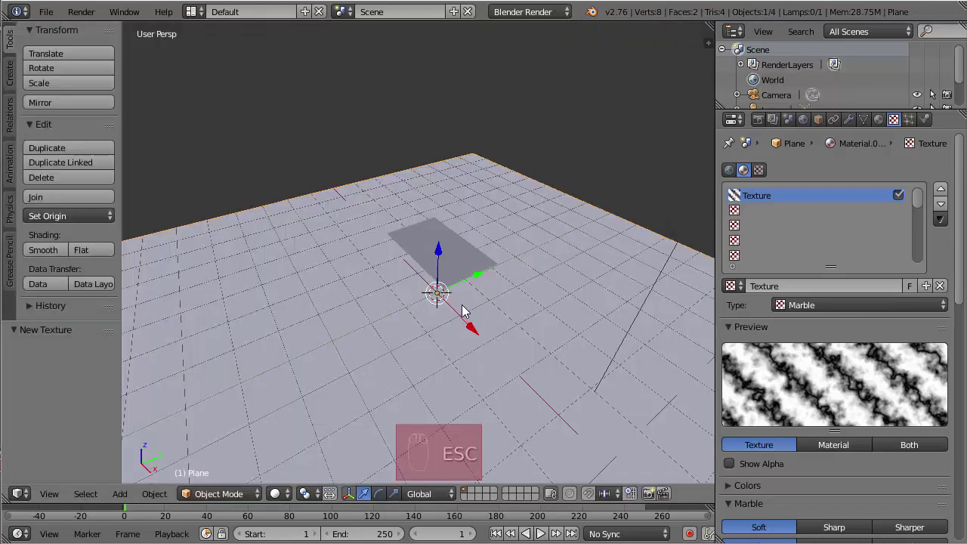
- Set the ground material's diffuse color to blue, render the scene to check it, and return to the 3D view
{"action": "left_click", "coordinate": [880, 120]}
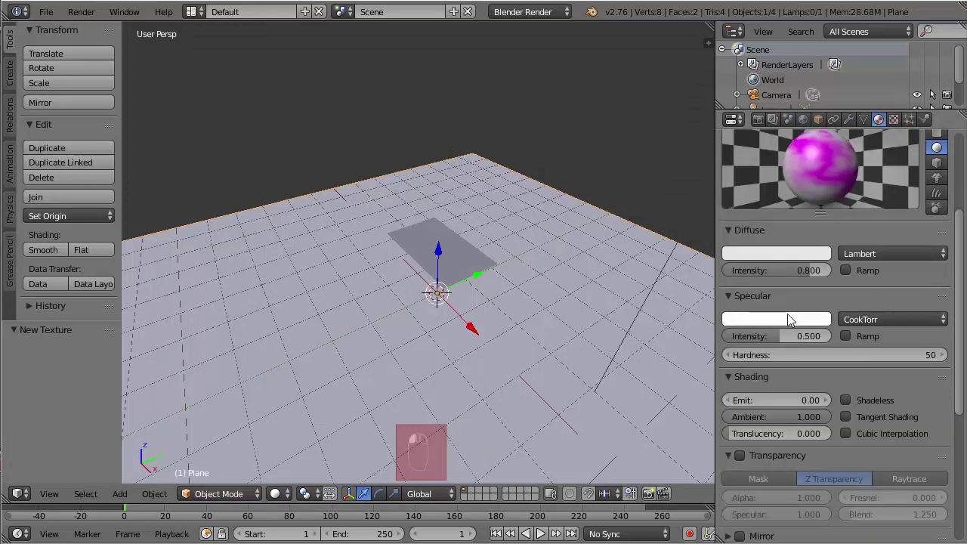
{"action": "left_click", "coordinate": [787, 253]}
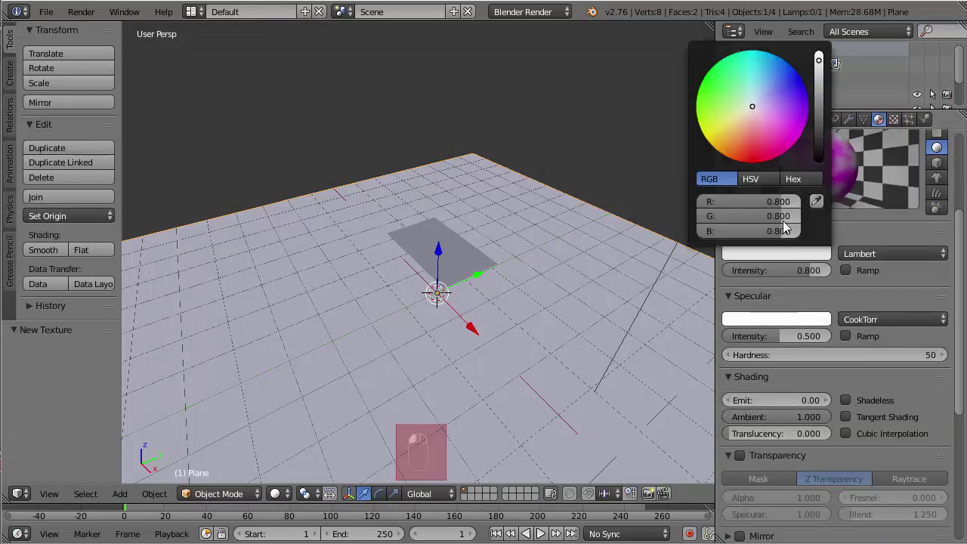
{"action": "left_click", "coordinate": [794, 80]}
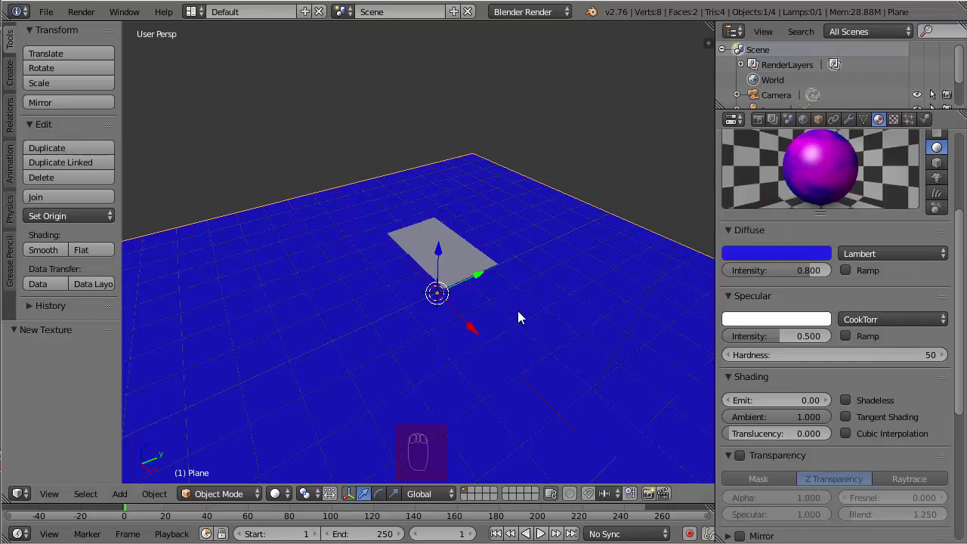
{"action": "key", "text": "F12"}
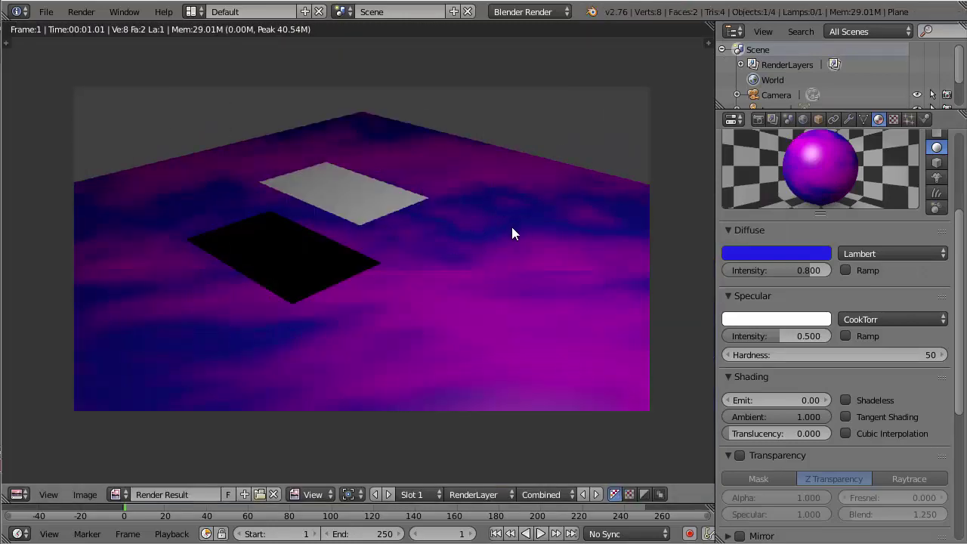
{"action": "key", "text": "Escape"}
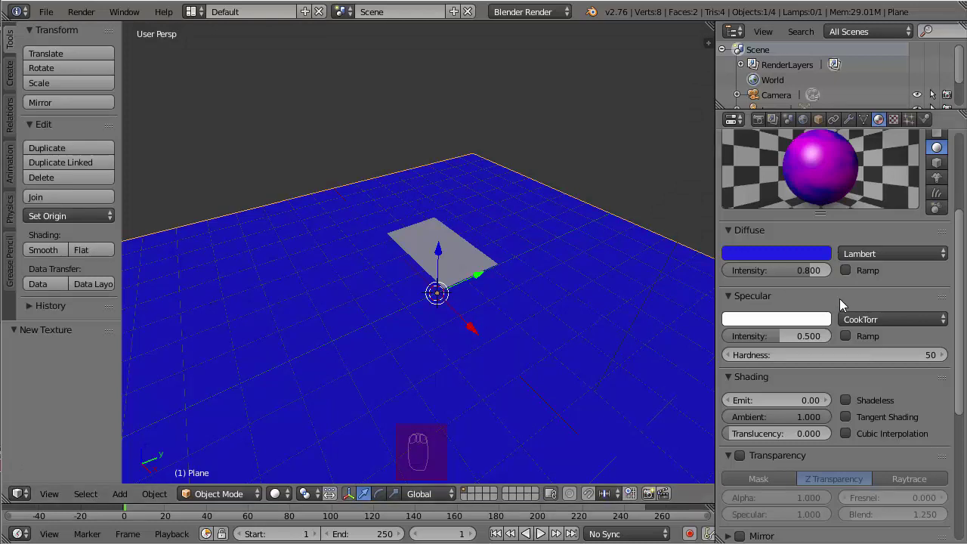
- Set the type of the ground plane's texture to Image or Movie
{"action": "scroll", "coordinate": [840, 303], "scroll_direction": "up", "scroll_amount": 5}
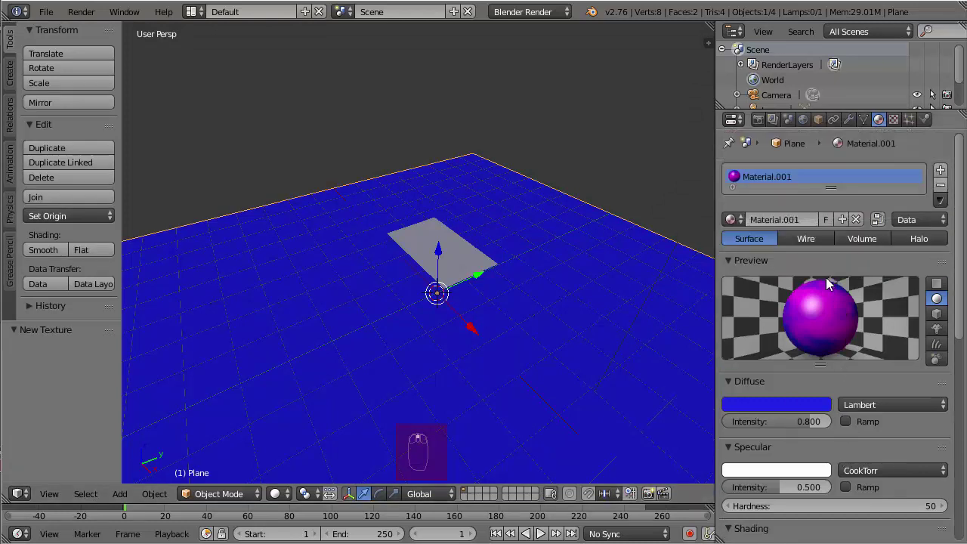
{"action": "left_click", "coordinate": [894, 120]}
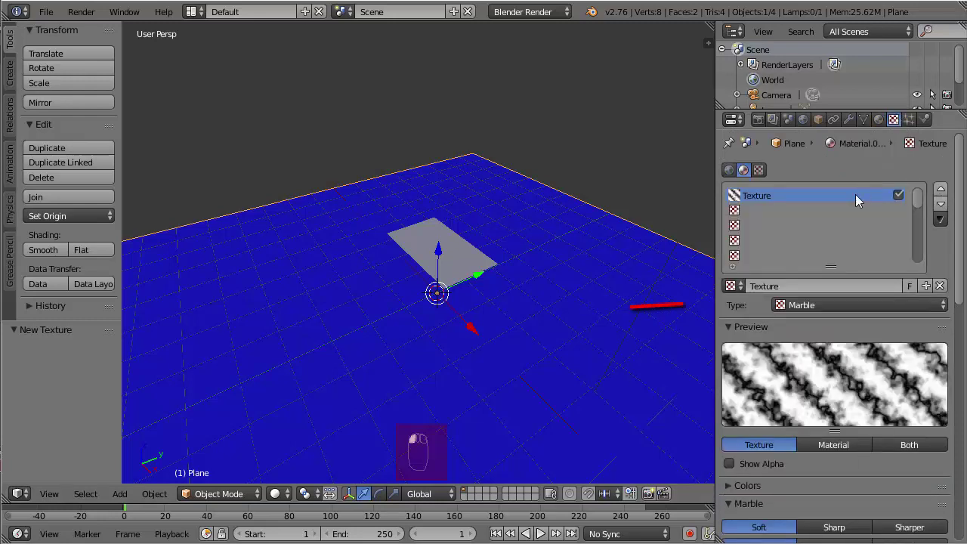
{"action": "left_click", "coordinate": [808, 287]}
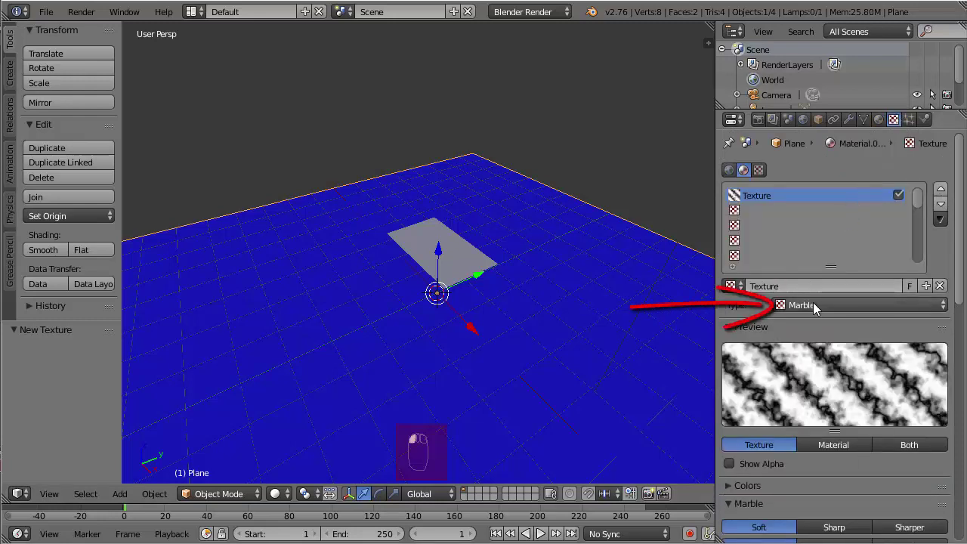
{"action": "left_click", "coordinate": [813, 302]}
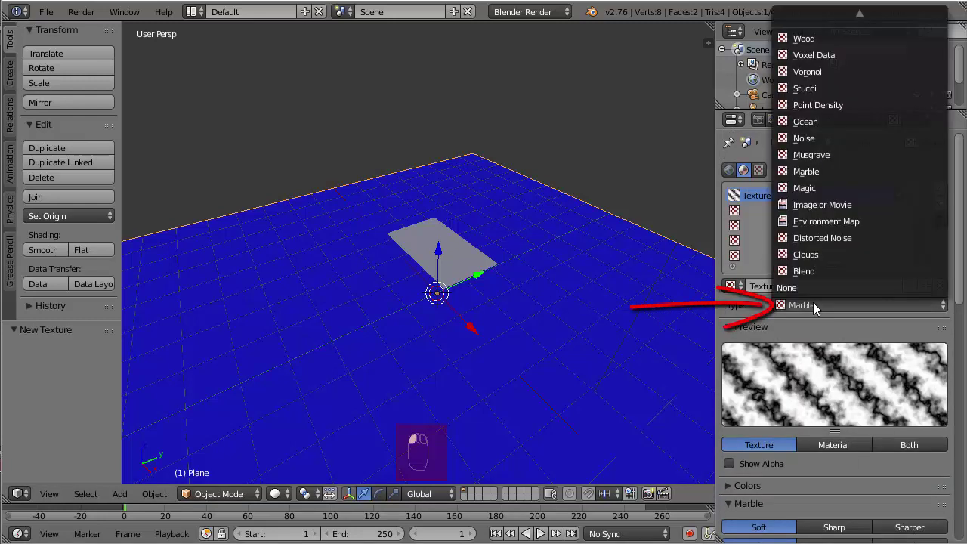
{"action": "left_click", "coordinate": [823, 206]}
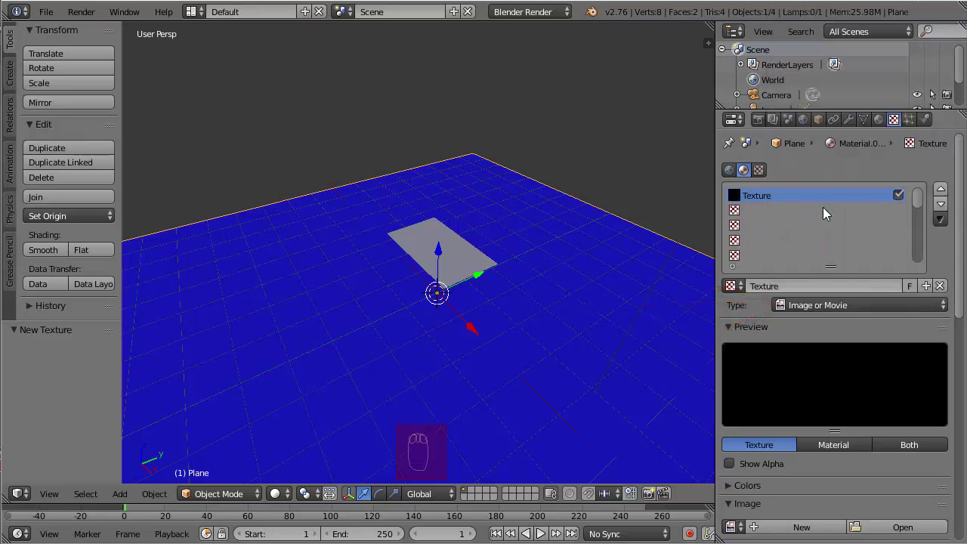
- Load MarbleWhite0005_2_M.jpg from the textures folder as the ground texture's image and check it with a render
{"action": "scroll", "coordinate": [826, 245], "scroll_direction": "down", "scroll_amount": 7}
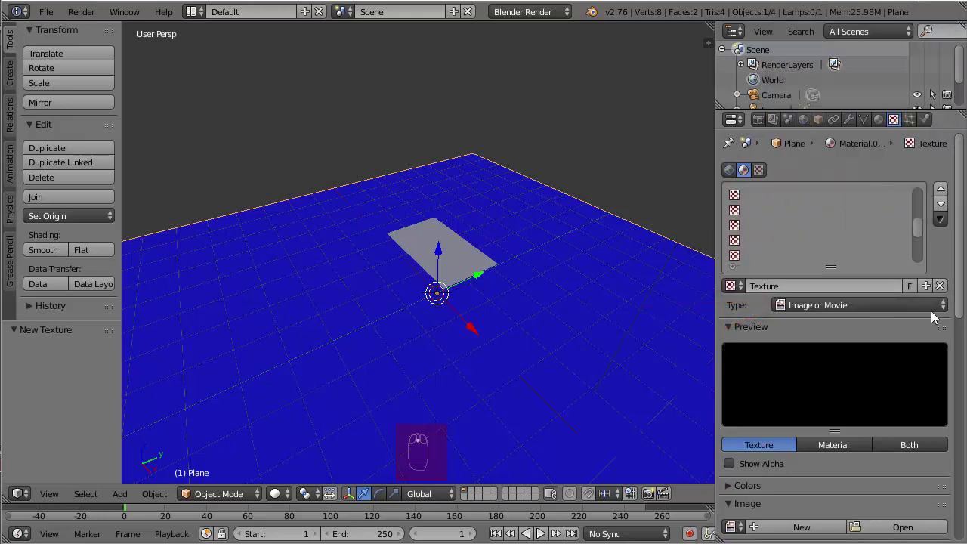
{"action": "left_click_drag", "start_coordinate": [961, 287], "coordinate": [911, 343]}
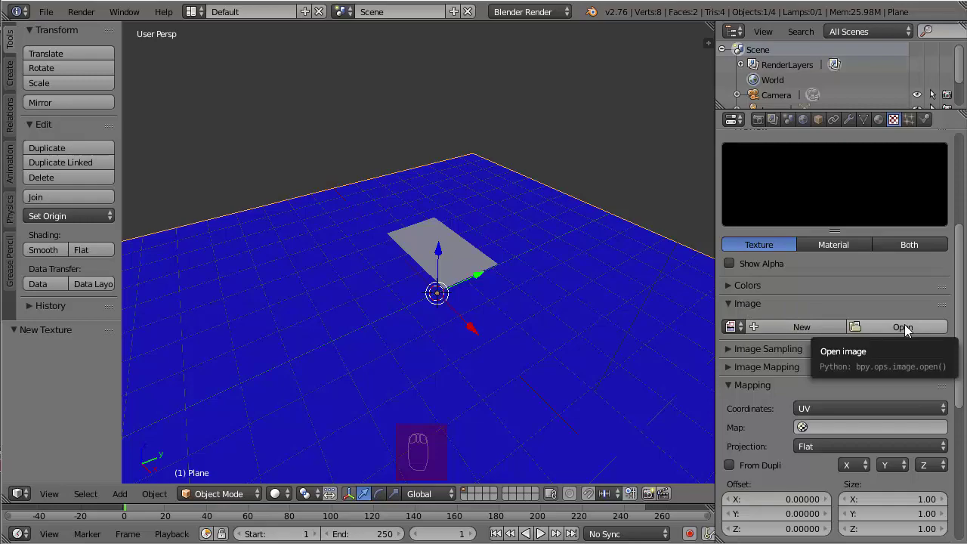
{"action": "left_click", "coordinate": [906, 330]}
{"action": "left_click", "coordinate": [46, 341]}
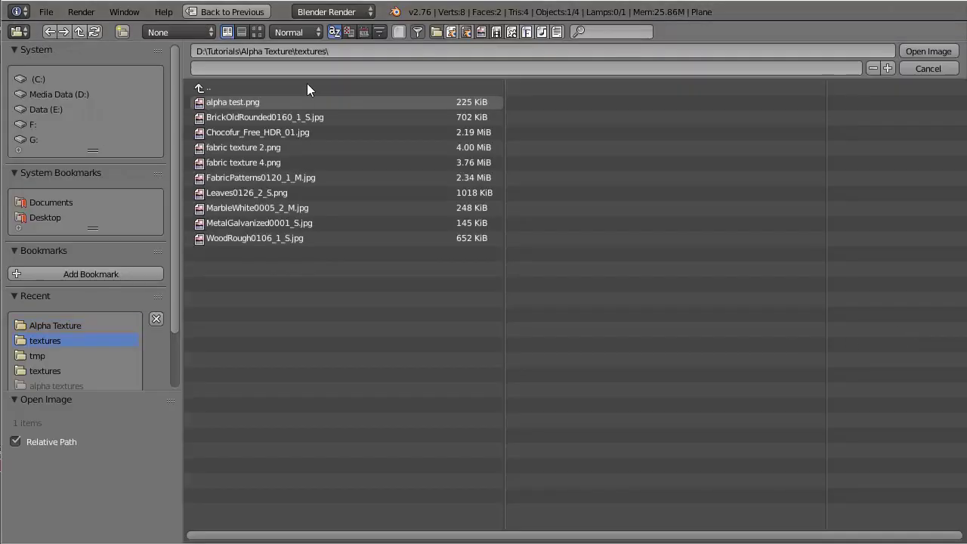
{"action": "left_click", "coordinate": [256, 32]}
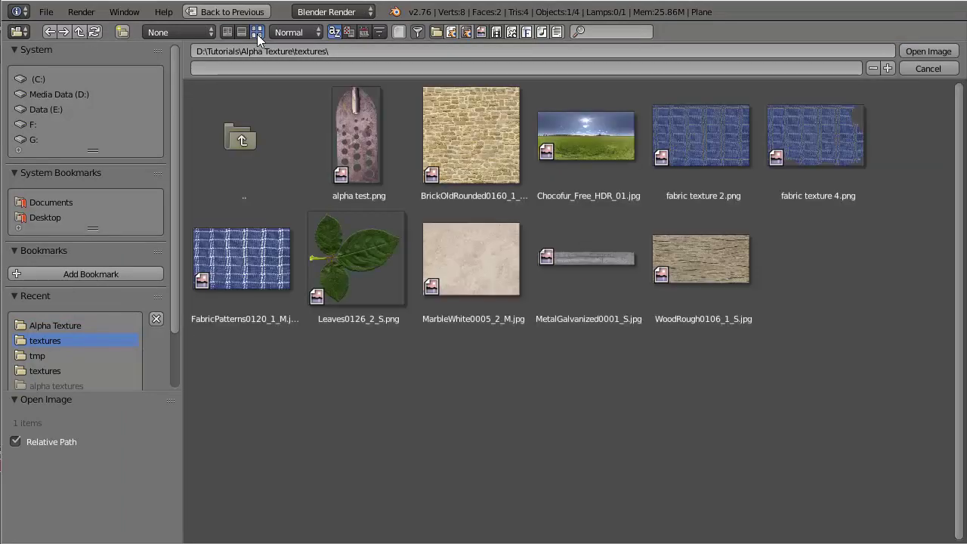
{"action": "double_click", "coordinate": [477, 265]}
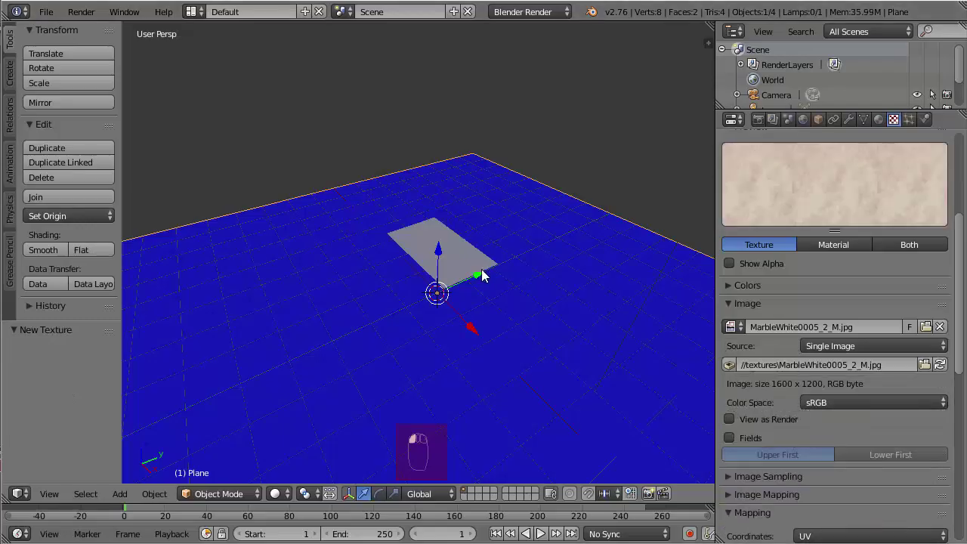
{"action": "key", "text": "F12"}
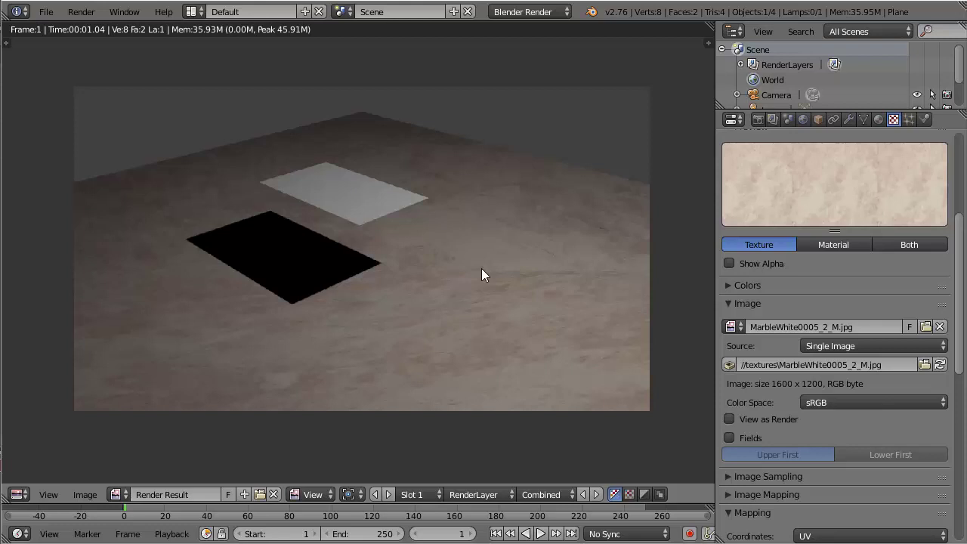
{"action": "key", "text": "Escape"}
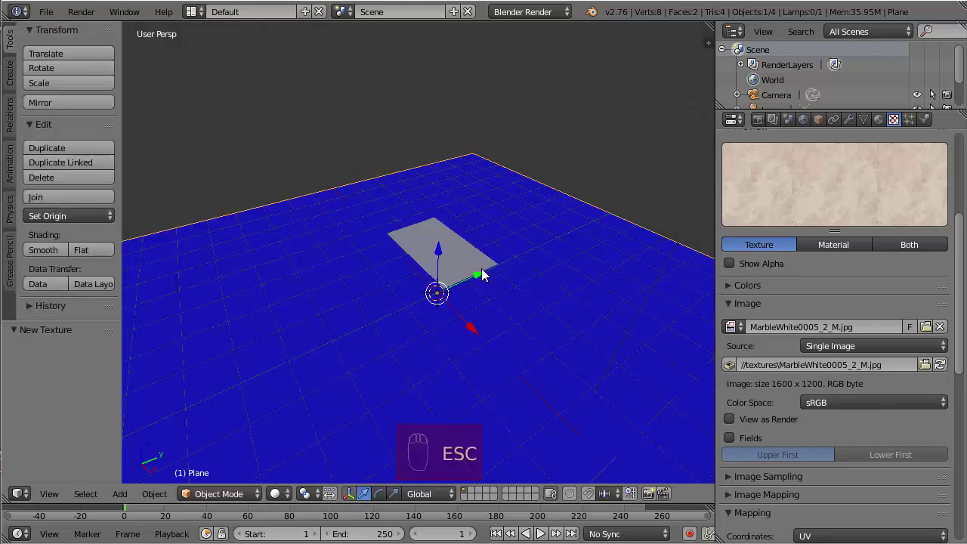
- Choose UV as the mapping coordinates for the ground plane's marble texture
{"action": "left_click", "coordinate": [894, 121]}
{"action": "scroll", "coordinate": [875, 278], "scroll_direction": "down", "scroll_amount": 7}
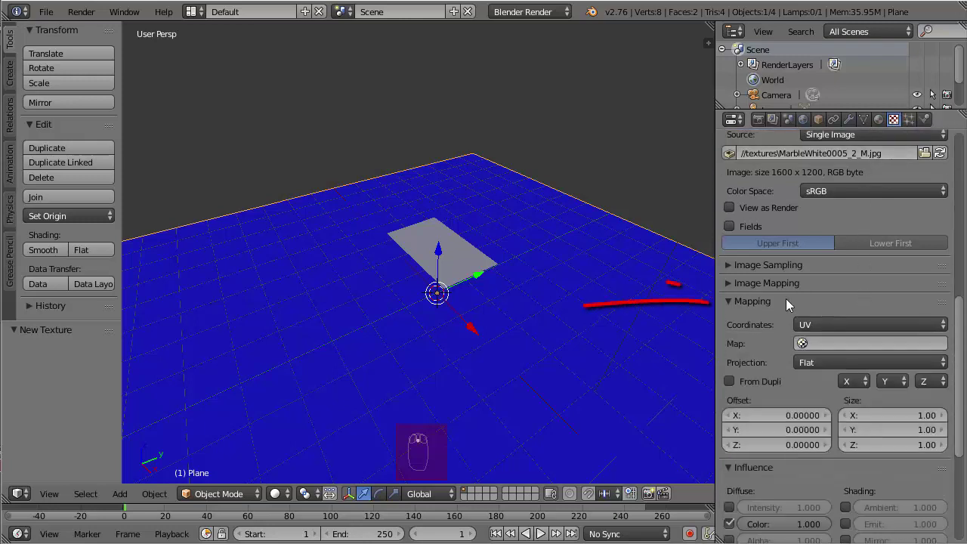
{"action": "left_click", "coordinate": [729, 301]}
{"action": "left_click", "coordinate": [729, 302]}
{"action": "left_click", "coordinate": [832, 324]}
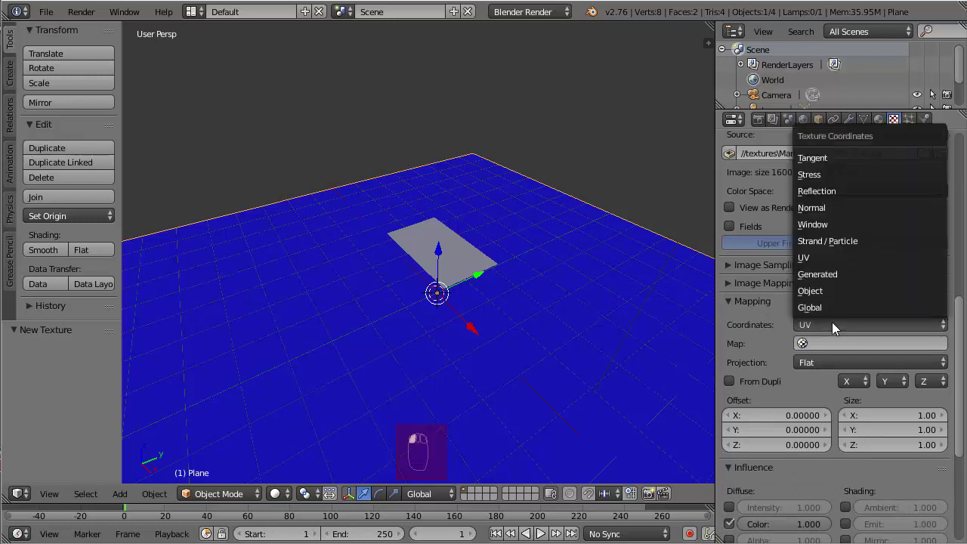
{"action": "left_click", "coordinate": [818, 256]}
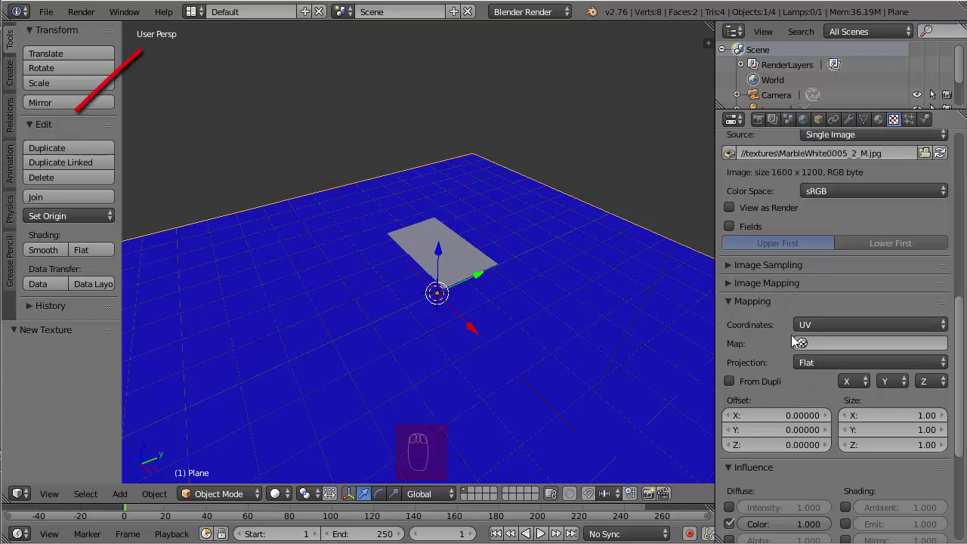
- Switch to the UV Editing screen layout and bring the whole ground plane into view
{"action": "left_click", "coordinate": [201, 15]}
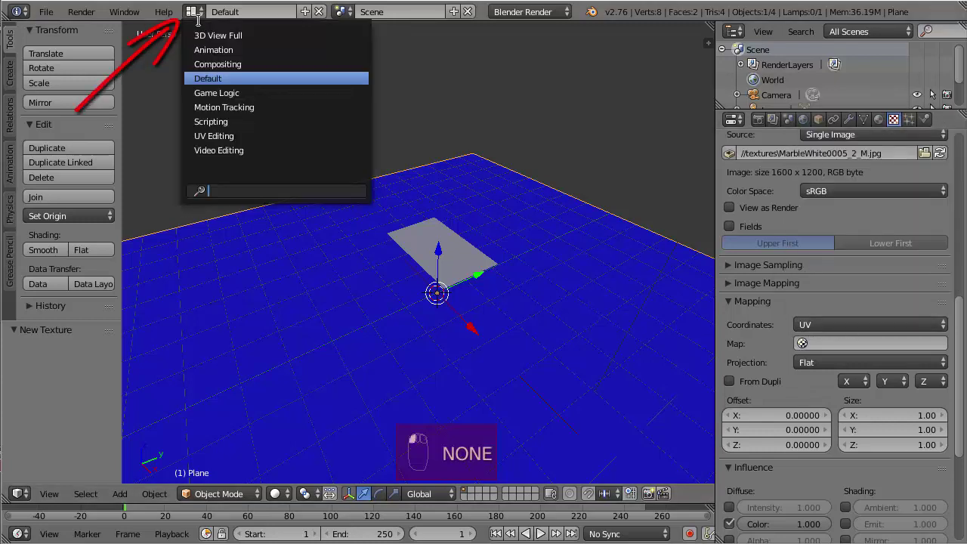
{"action": "left_click", "coordinate": [219, 135]}
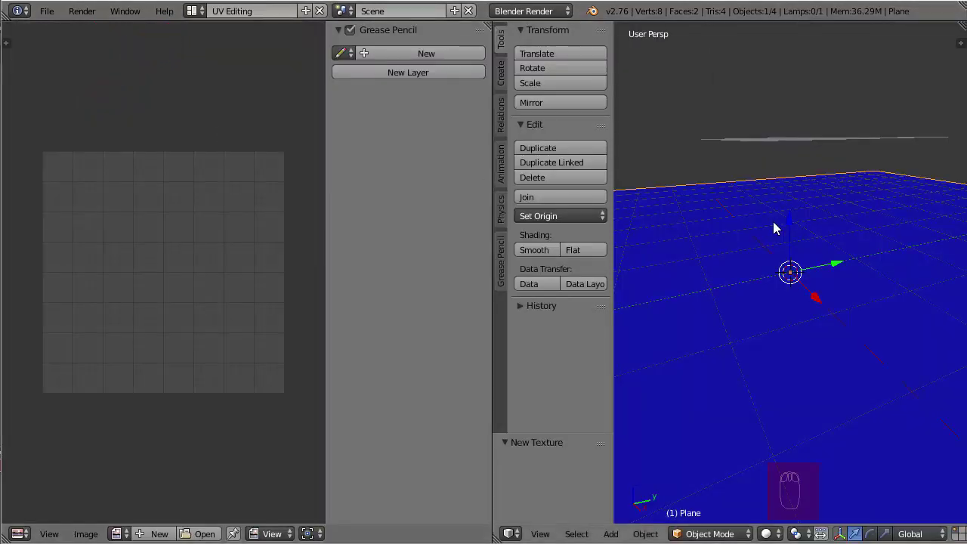
{"action": "middle_click_drag", "start_coordinate": [773, 227], "coordinate": [751, 248]}
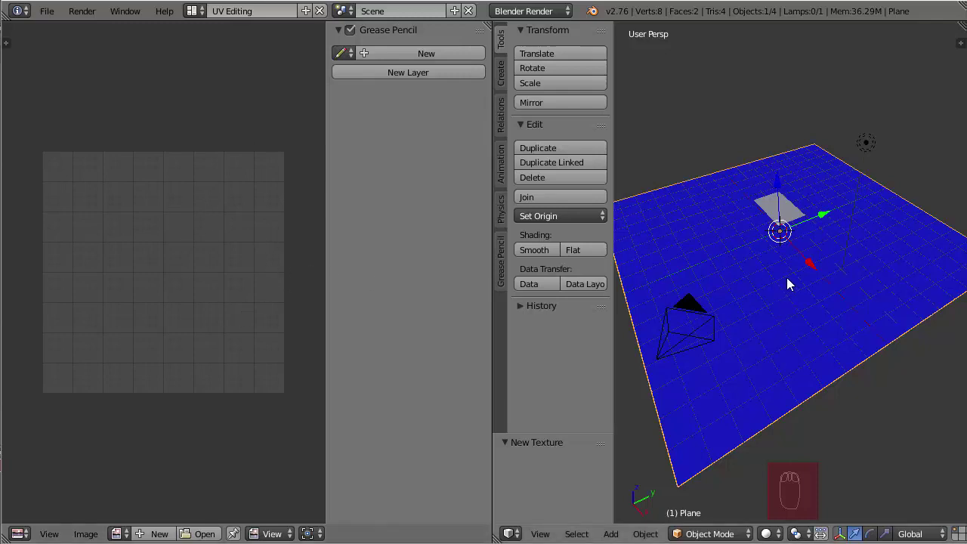
- Enter Edit Mode on the ground plane and unwrap its mesh with the Unwrap method
{"action": "key", "text": "Tab"}
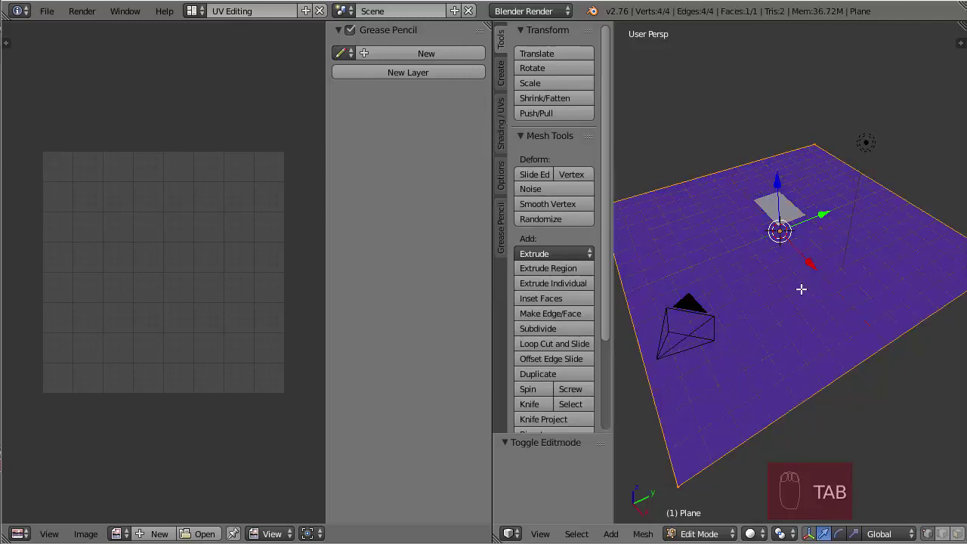
{"action": "middle_click_drag", "start_coordinate": [804, 285], "coordinate": [783, 277]}
{"action": "scroll", "coordinate": [800, 297], "scroll_direction": "down", "scroll_amount": 3}
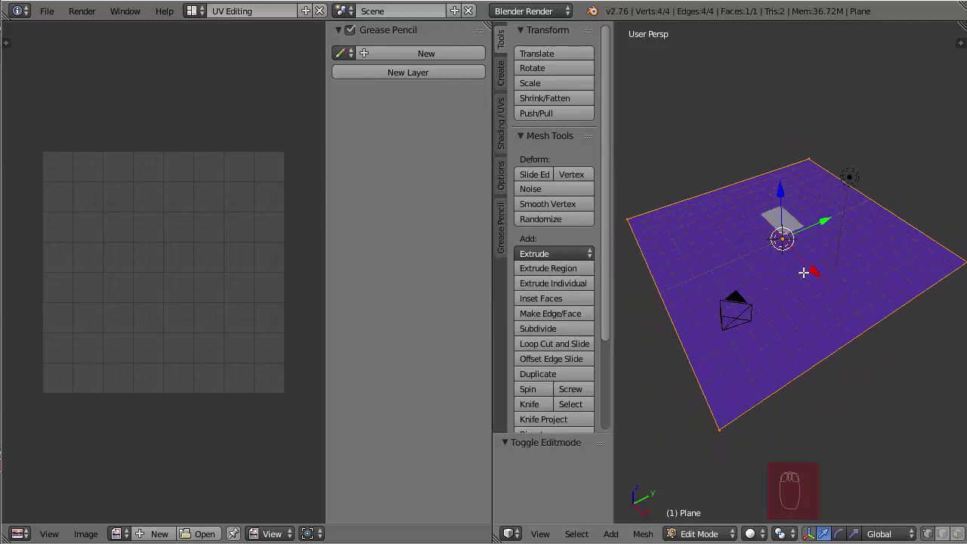
{"action": "key", "text": "u"}
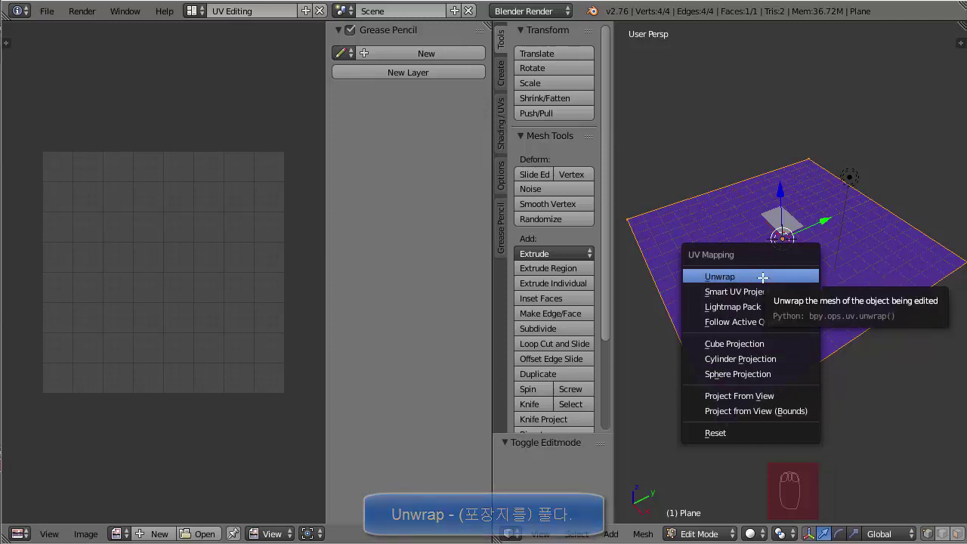
{"action": "left_click", "coordinate": [763, 277]}
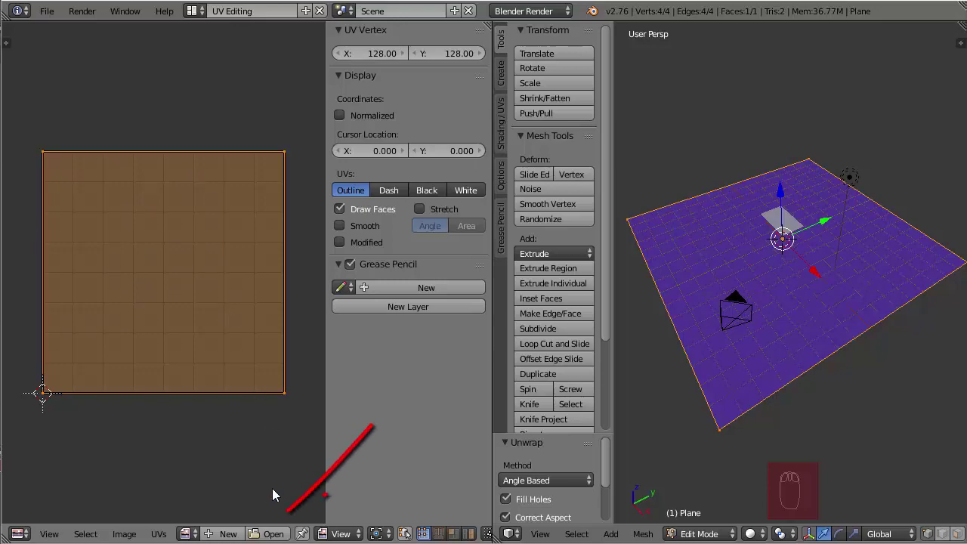
- Open MarbleWhite0005_2_M.jpg from the textures folder as the background image behind the ground plane's UV layout
{"action": "left_click", "coordinate": [274, 534]}
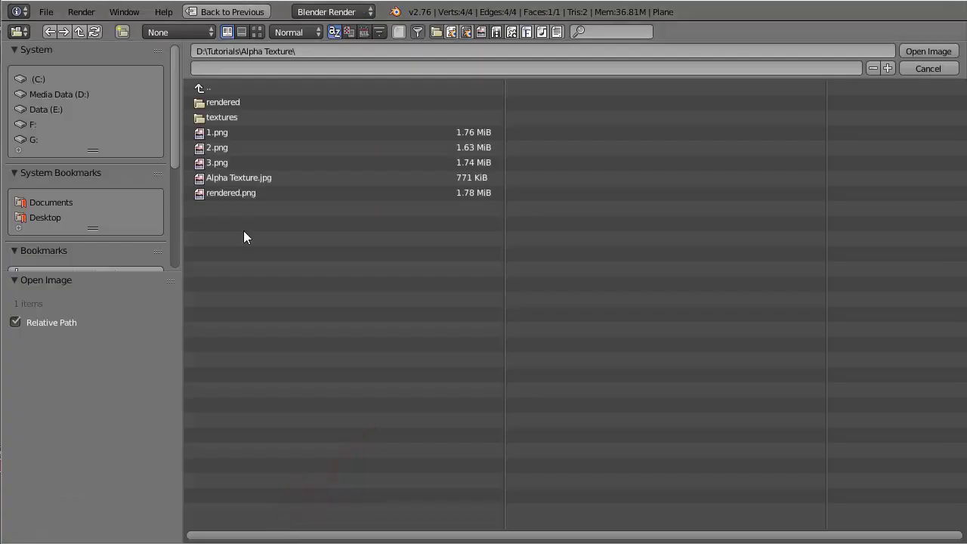
{"action": "left_click", "coordinate": [228, 120]}
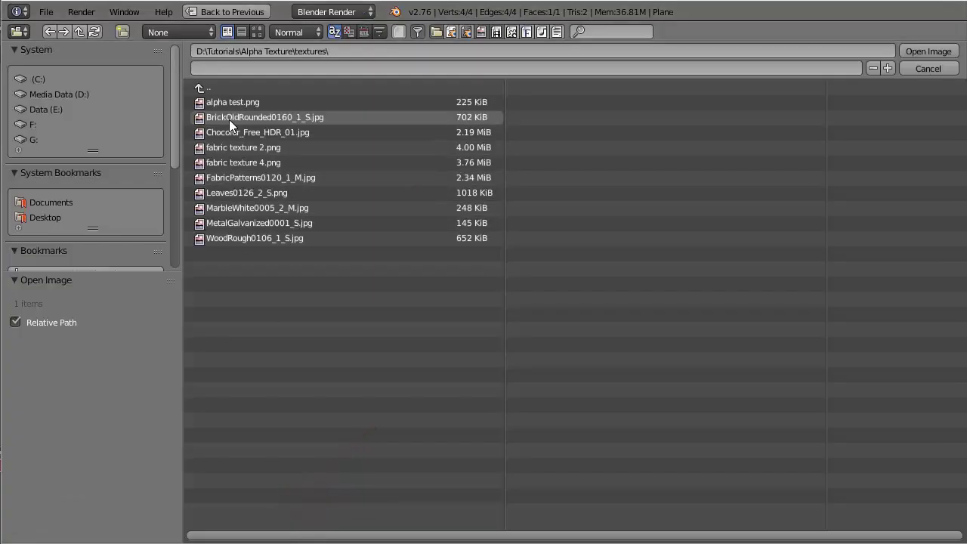
{"action": "left_click", "coordinate": [257, 31]}
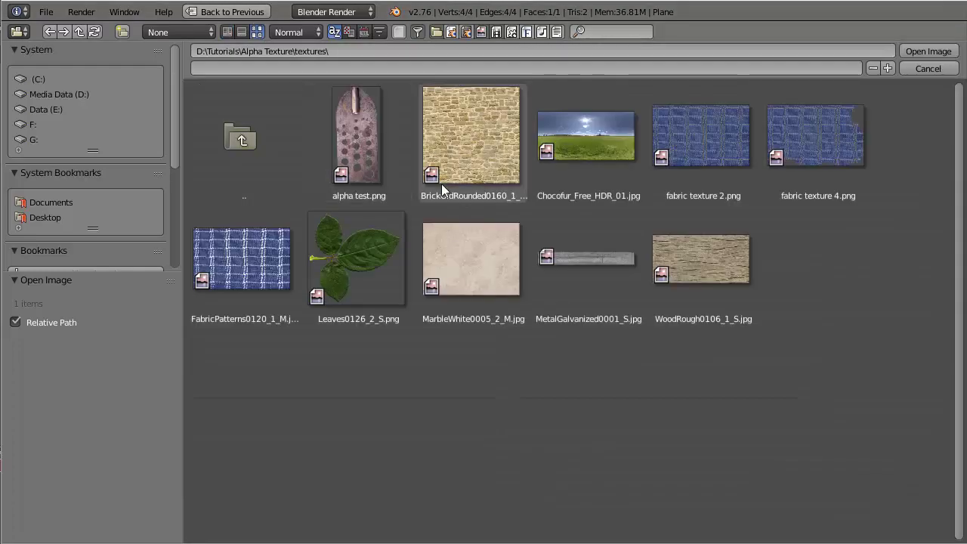
{"action": "double_click", "coordinate": [467, 245]}
{"action": "scroll", "coordinate": [113, 253], "scroll_direction": "down", "scroll_amount": 4}
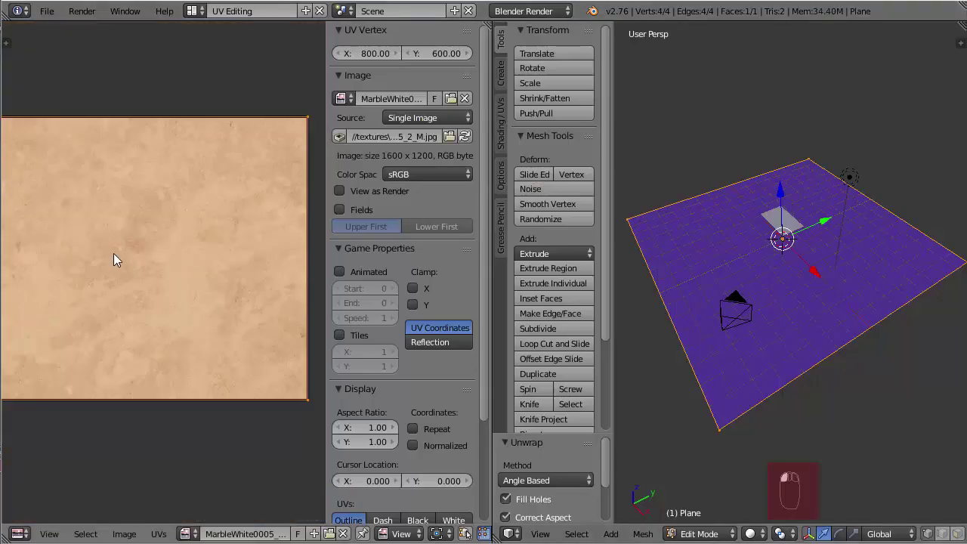
{"action": "middle_click_drag", "start_coordinate": [129, 257], "coordinate": [179, 282]}
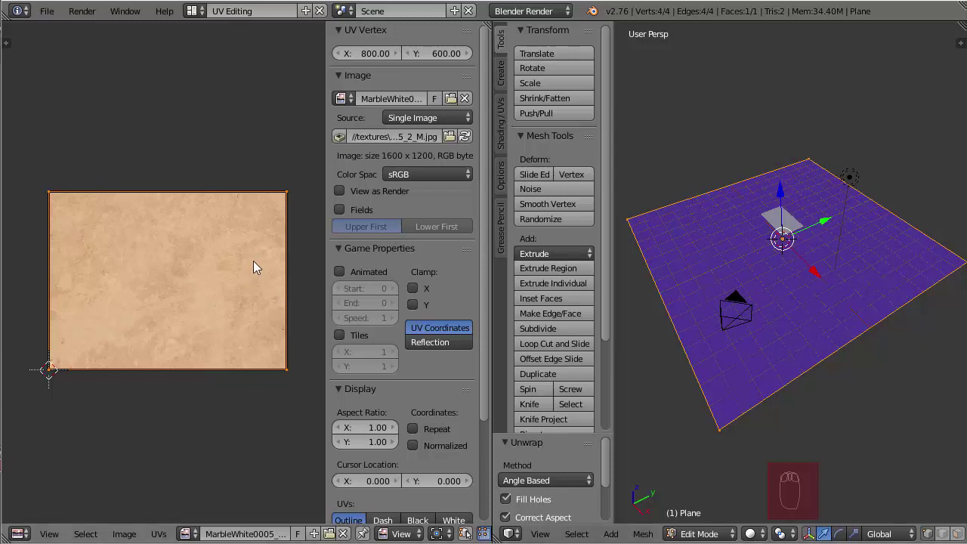
- Set the 3D view beside the UV layout to Material viewport shading
{"action": "key", "text": "g"}
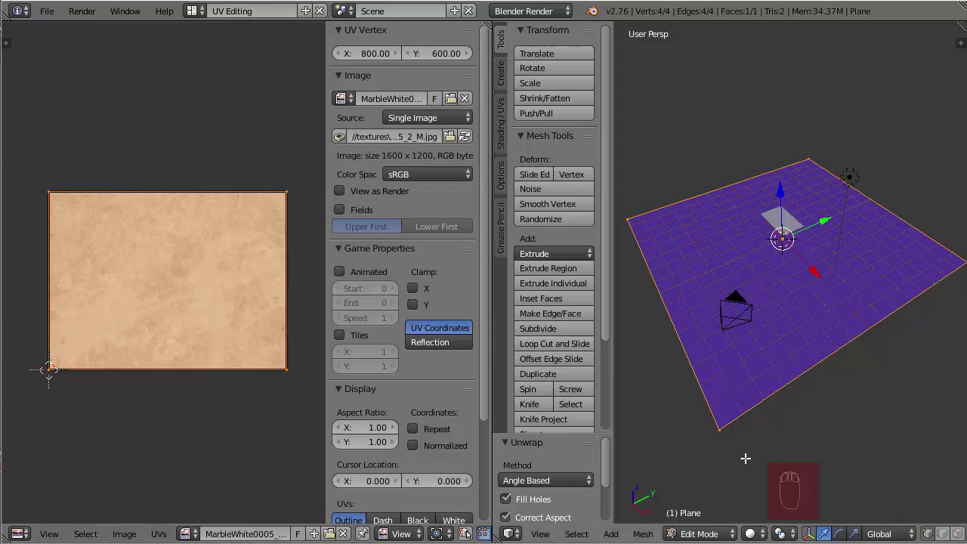
{"action": "left_click", "coordinate": [755, 531]}
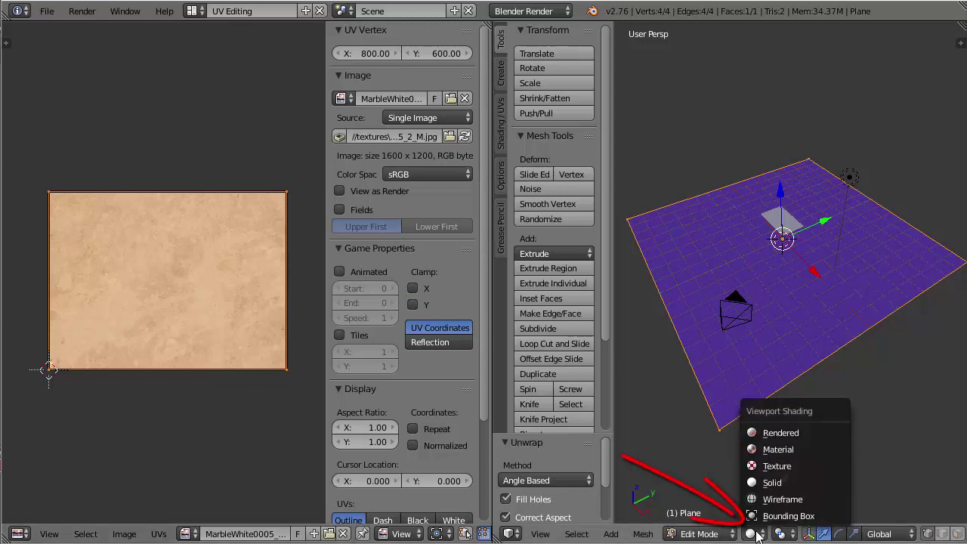
{"action": "left_click", "coordinate": [793, 451]}
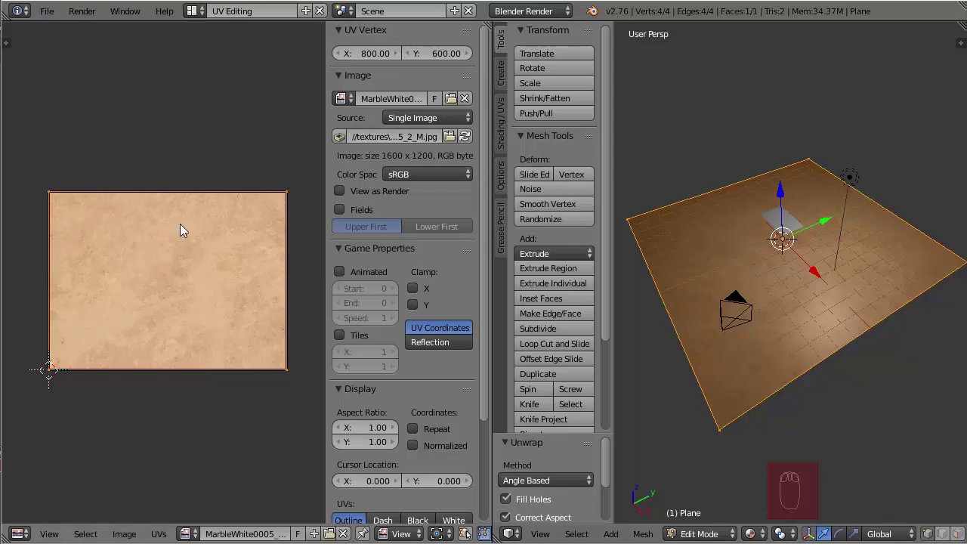
{"action": "key", "text": "g"}
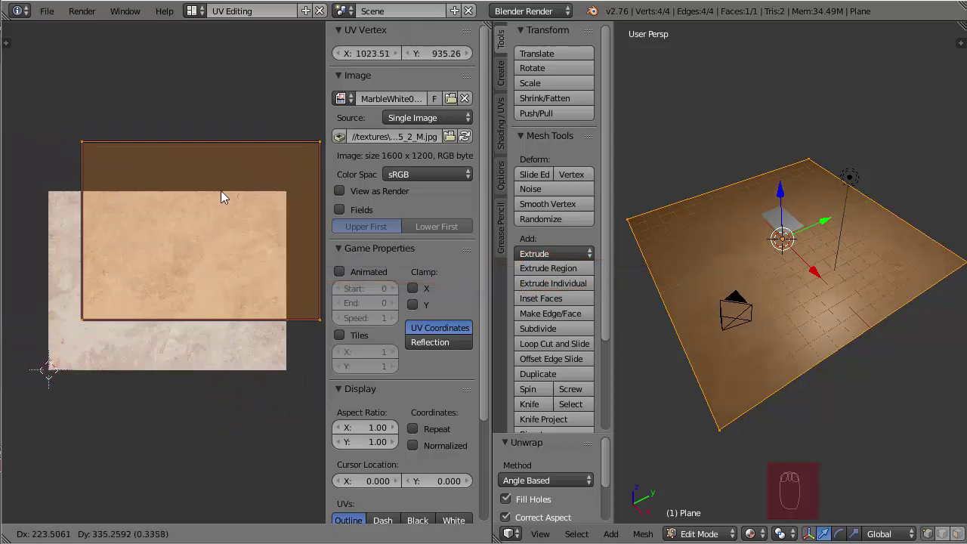
{"action": "right_click", "coordinate": [165, 239]}
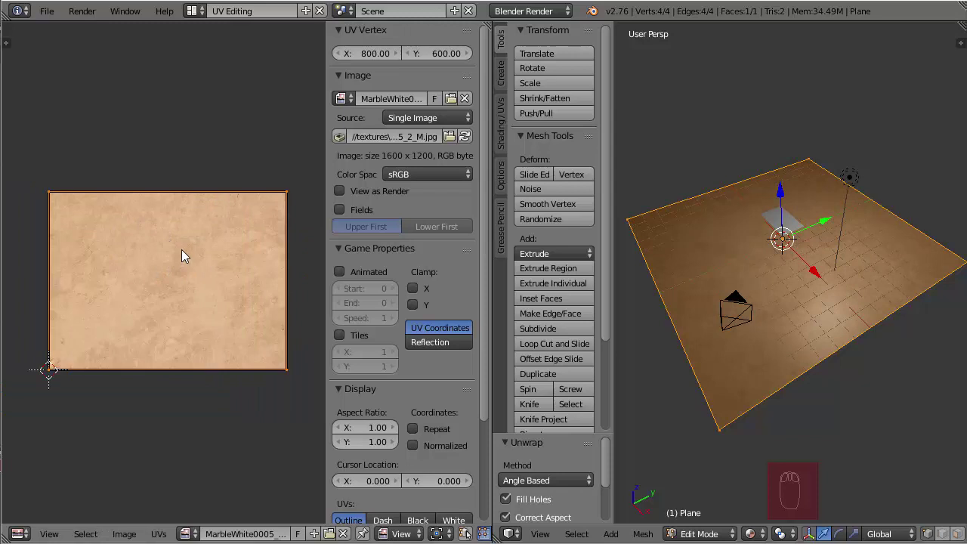
{"action": "key", "text": "s"}
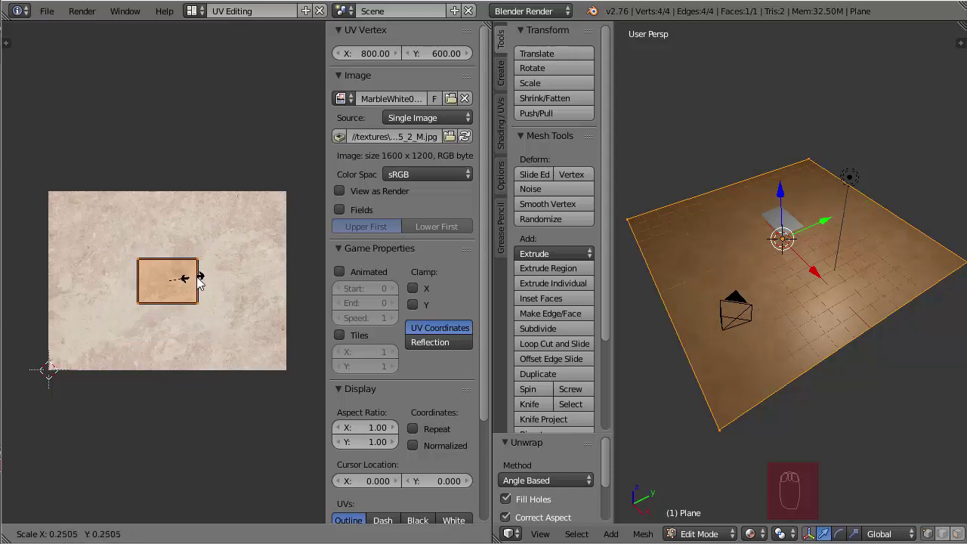
{"action": "key", "text": "Escape"}
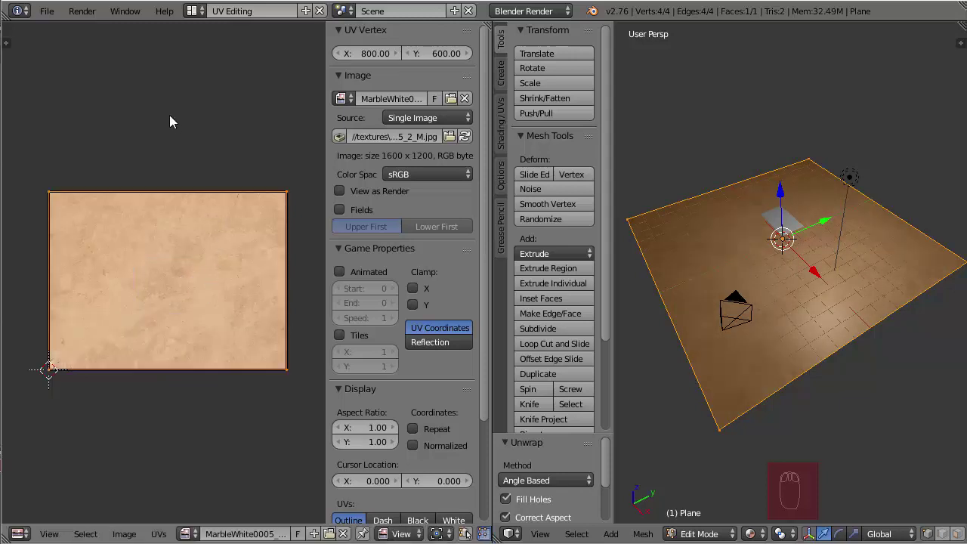
- Return to the Default screen layout and set its 3D view to Material viewport shading
{"action": "left_click", "coordinate": [193, 10]}
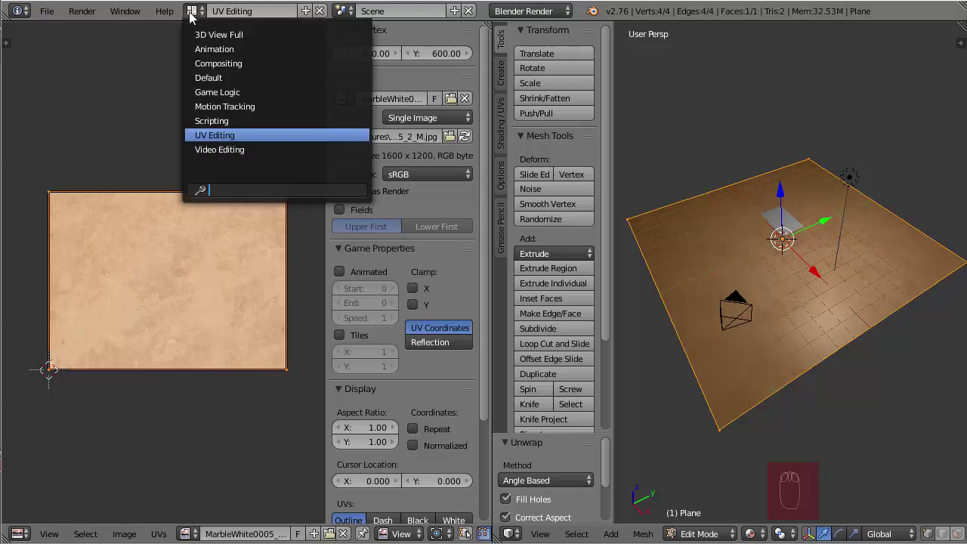
{"action": "left_click", "coordinate": [201, 78]}
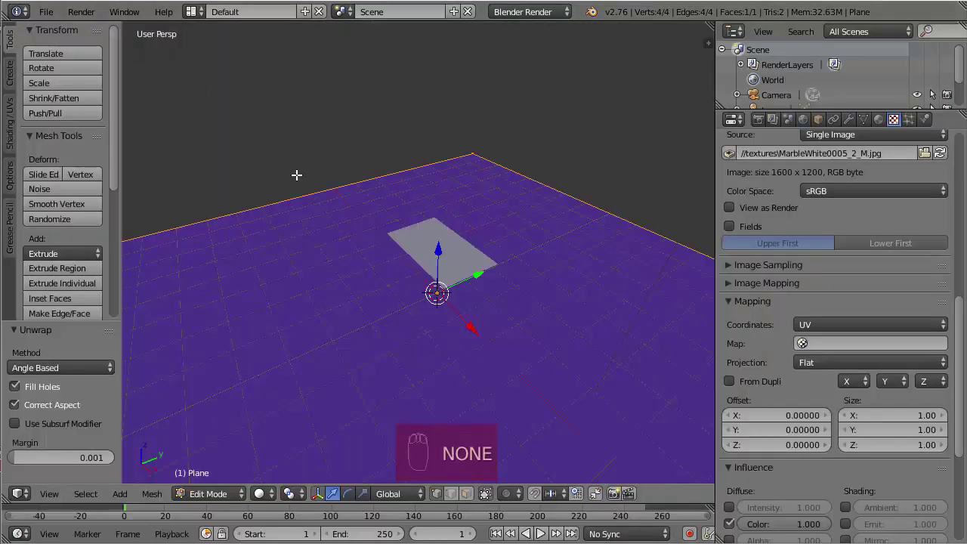
{"action": "left_click", "coordinate": [270, 495]}
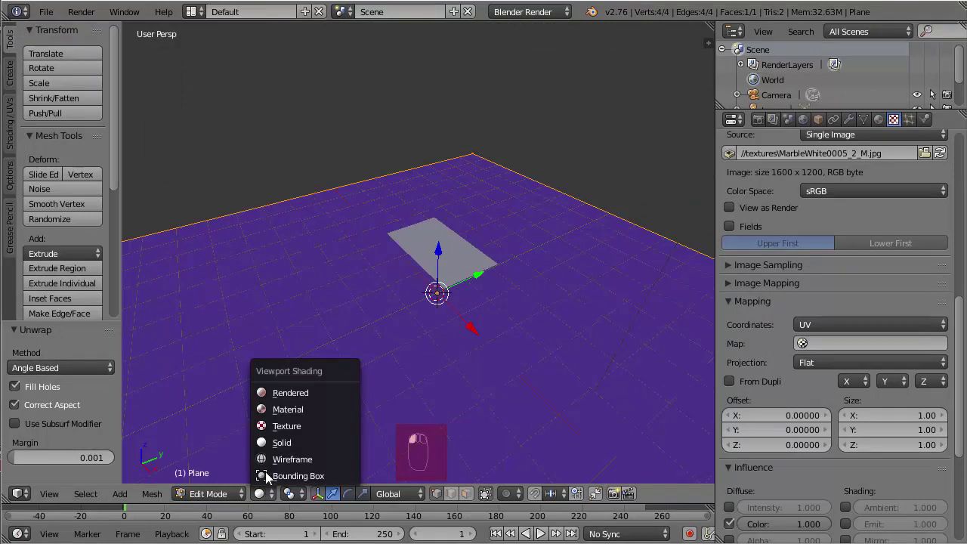
{"action": "left_click", "coordinate": [293, 413]}
- Leave Edit Mode on the ground plane and view its marble surface in Object Mode
{"action": "scroll", "coordinate": [325, 362], "scroll_direction": "down", "scroll_amount": 5}
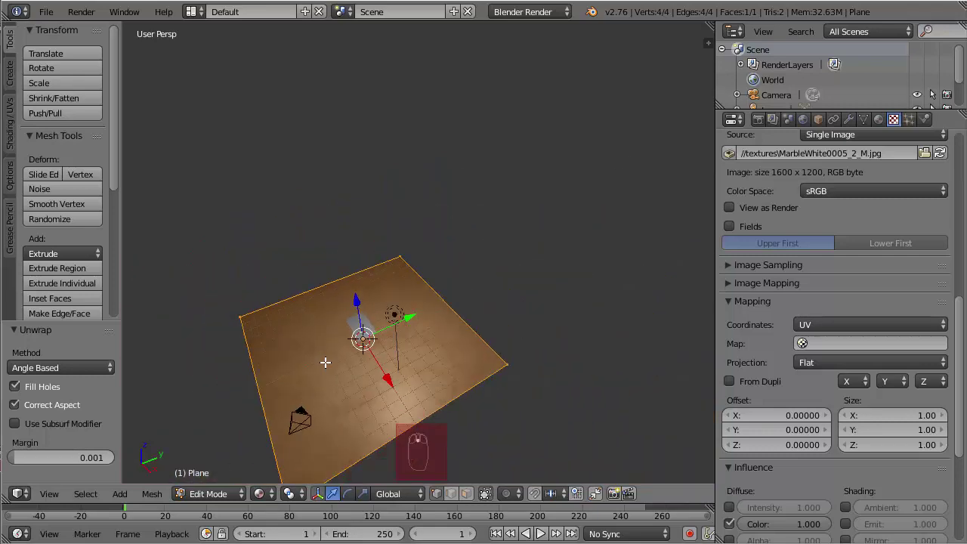
{"action": "key", "text": "Tab"}
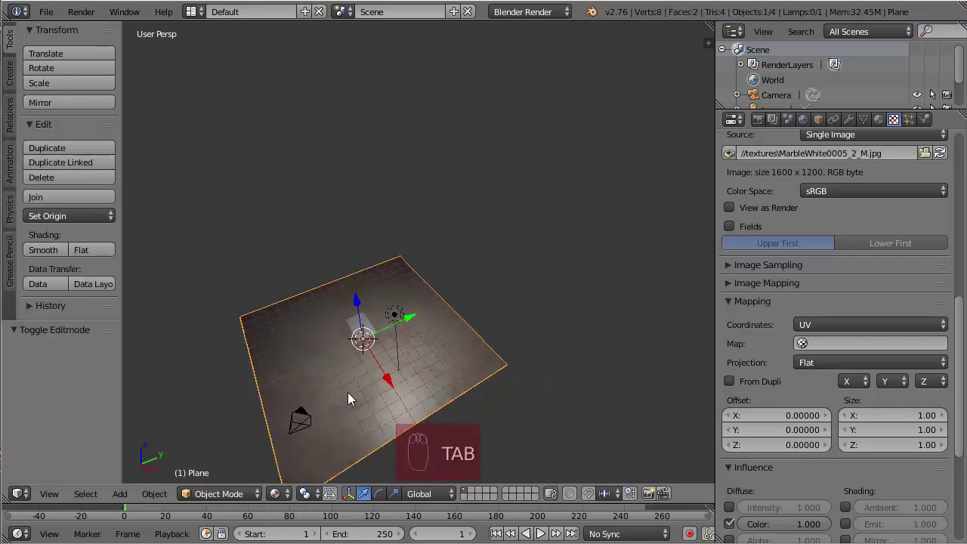
{"action": "middle_click_drag", "start_coordinate": [348, 399], "coordinate": [399, 276]}
{"action": "scroll", "coordinate": [395, 257], "scroll_direction": "up", "scroll_amount": 5}
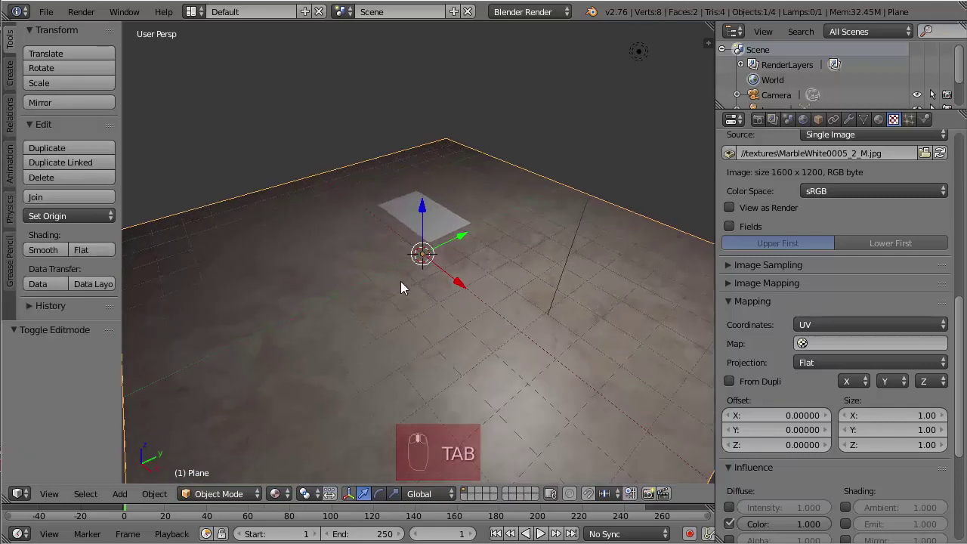
- Select the small raised plane above the ground and give it a new material
{"action": "right_click", "coordinate": [436, 227]}
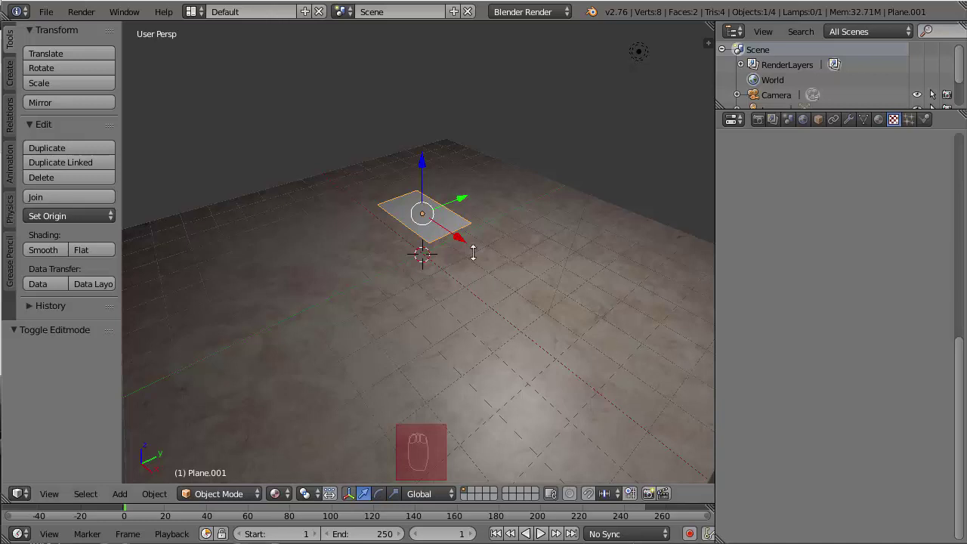
{"action": "middle_click_drag", "start_coordinate": [458, 235], "coordinate": [464, 240]}
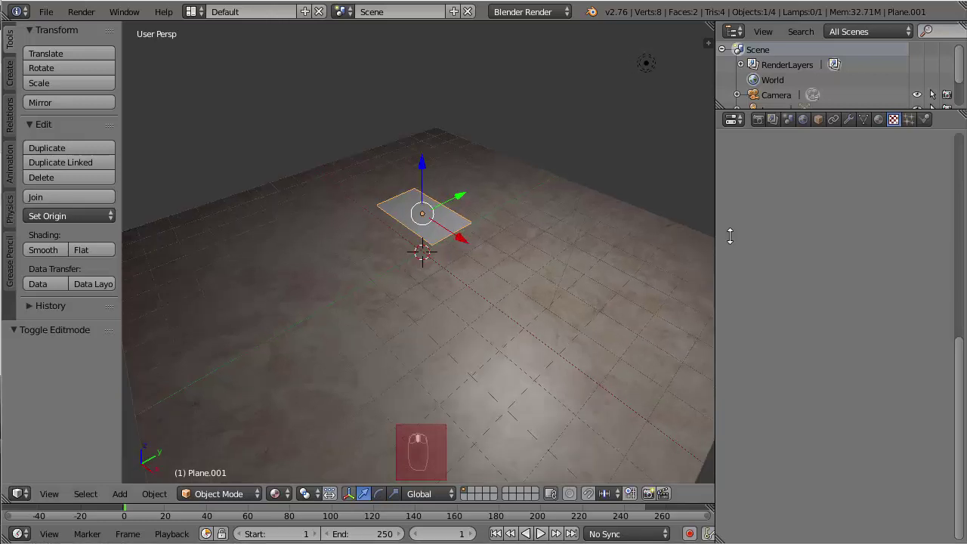
{"action": "left_click", "coordinate": [879, 120]}
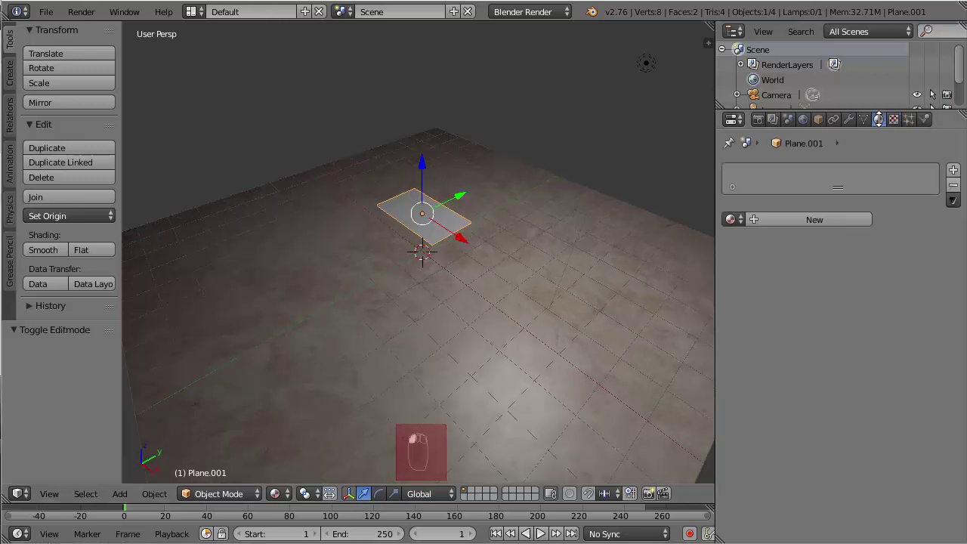
{"action": "left_click", "coordinate": [809, 219]}
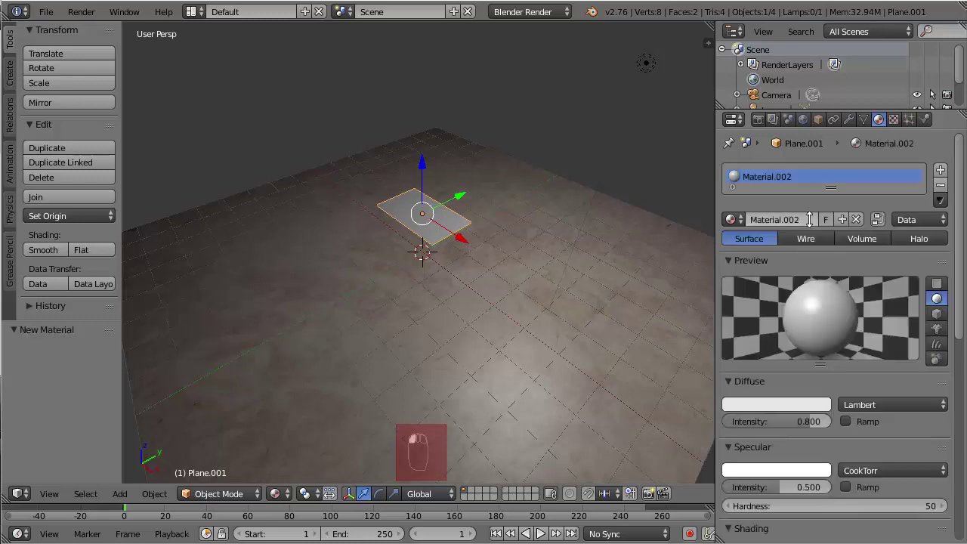
- Add a new texture of type Image or Movie to the raised plane's material, using UV mapping coordinates
{"action": "left_click", "coordinate": [893, 119]}
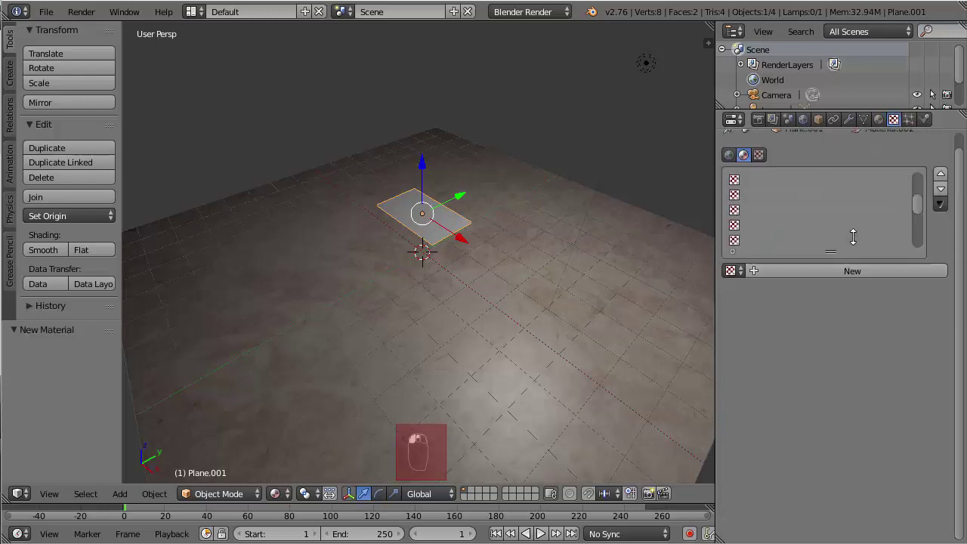
{"action": "scroll", "coordinate": [853, 236], "scroll_direction": "up", "scroll_amount": 2}
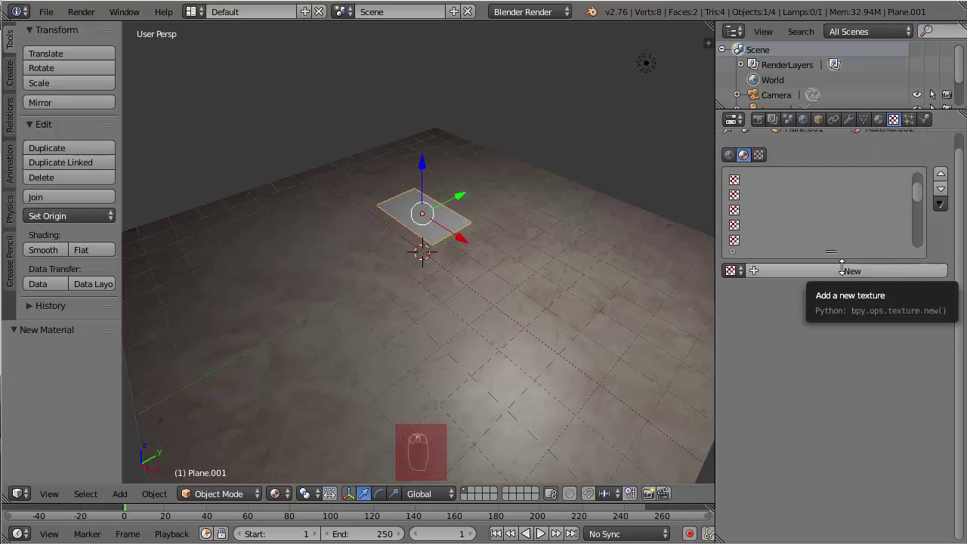
{"action": "left_click", "coordinate": [843, 270]}
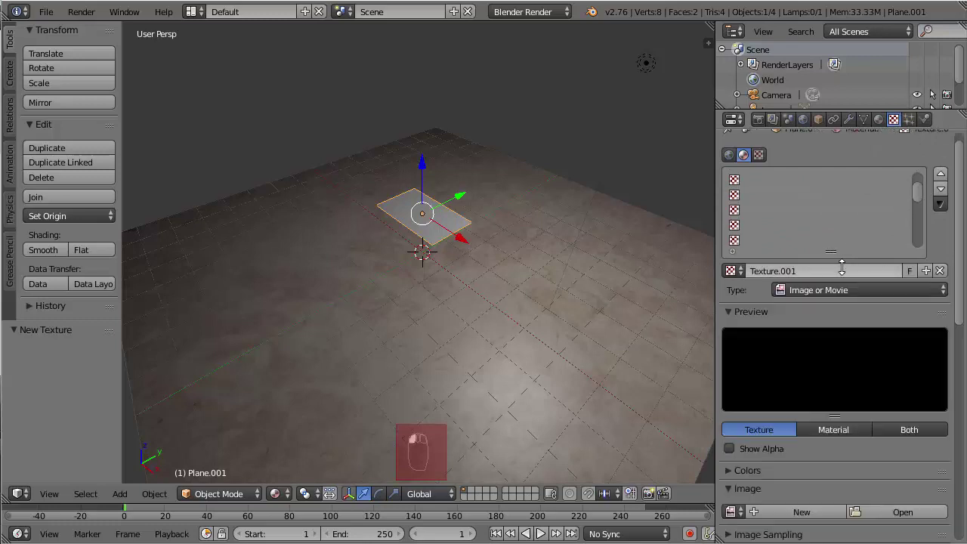
{"action": "left_click", "coordinate": [850, 289]}
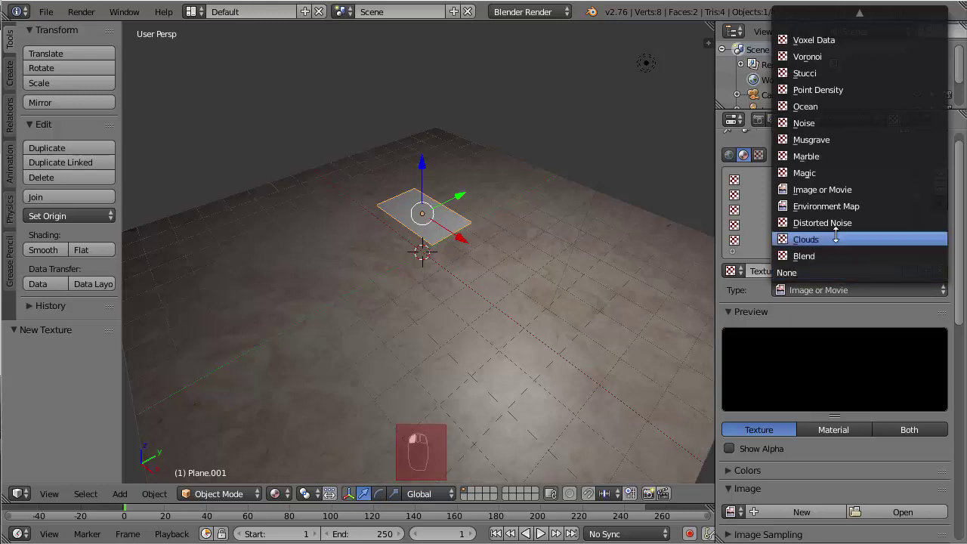
{"action": "left_click", "coordinate": [833, 189]}
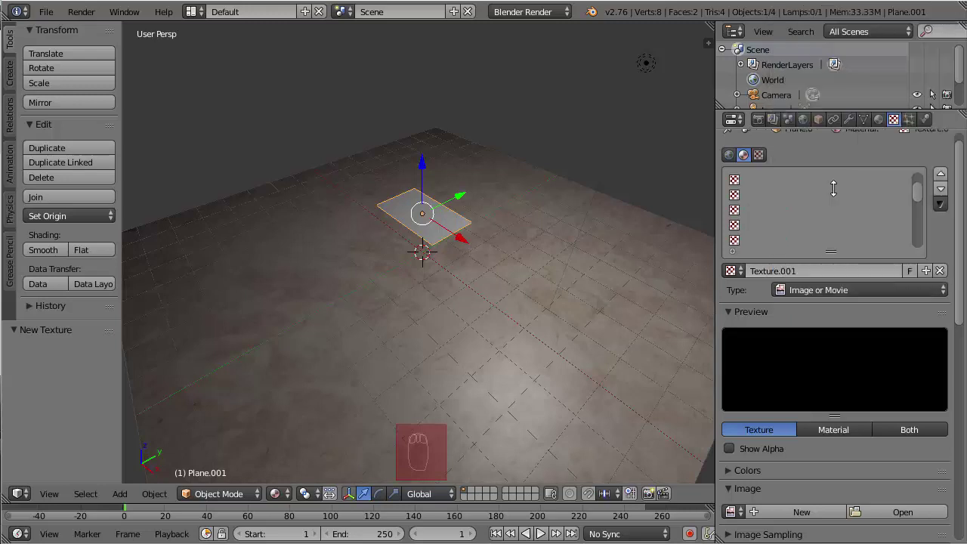
{"action": "scroll", "coordinate": [838, 226], "scroll_direction": "down", "scroll_amount": 8}
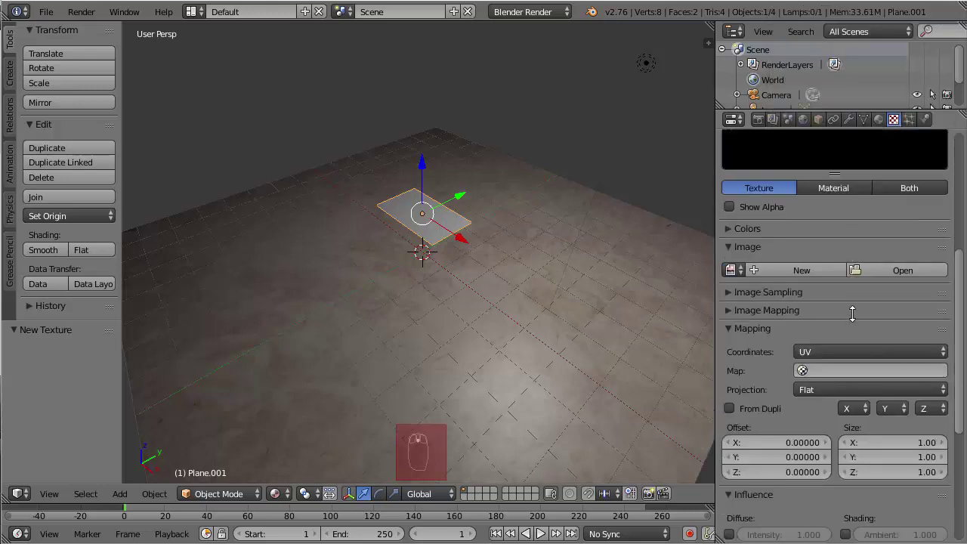
{"action": "left_click", "coordinate": [821, 352]}
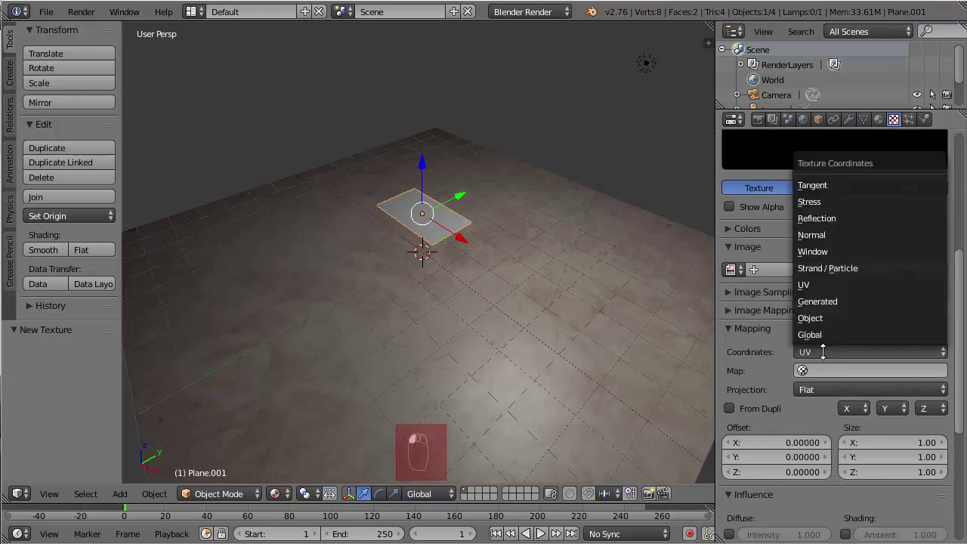
{"action": "left_click", "coordinate": [816, 286]}
{"action": "key", "text": "Escape"}
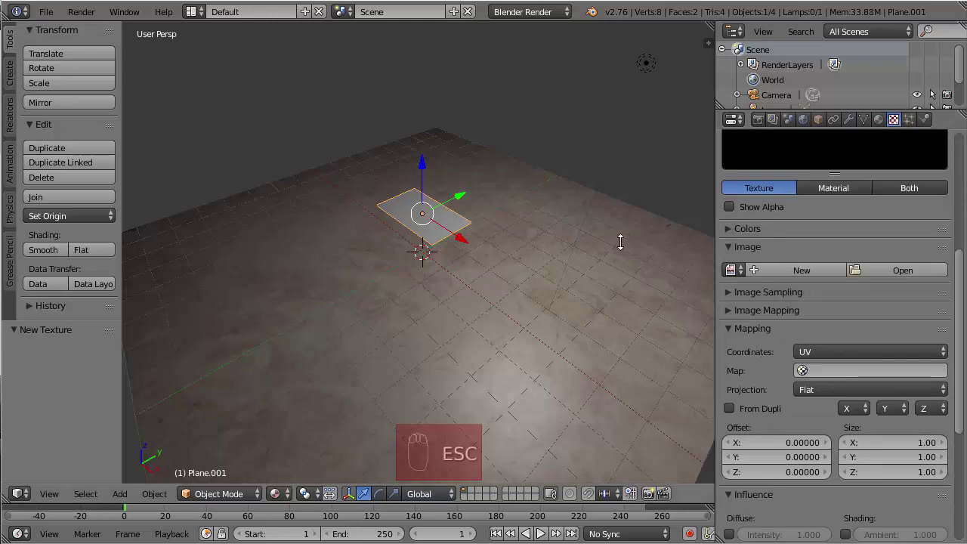
- Load fabric texture 4.png from the textures folder as the raised plane's texture image and inspect the plane up close
{"action": "left_click", "coordinate": [901, 270]}
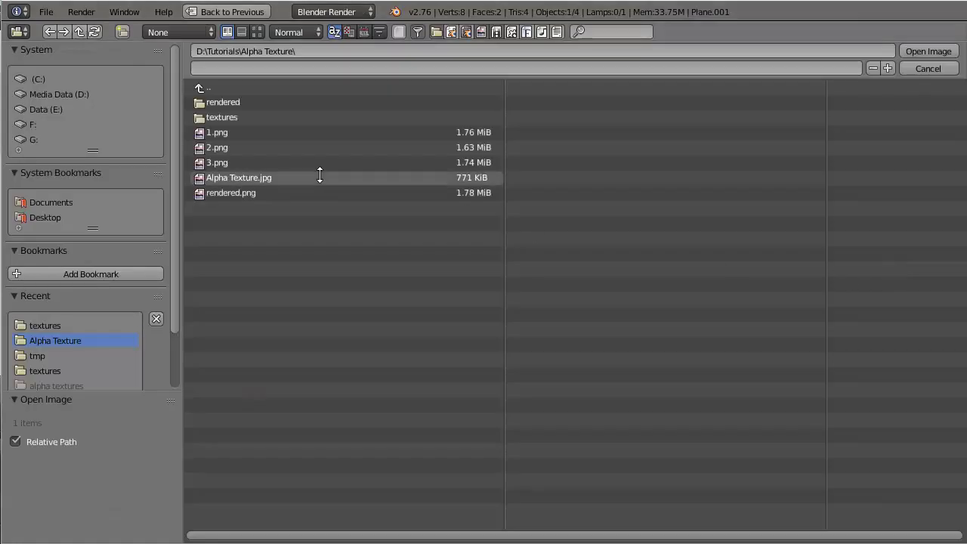
{"action": "left_click", "coordinate": [242, 114]}
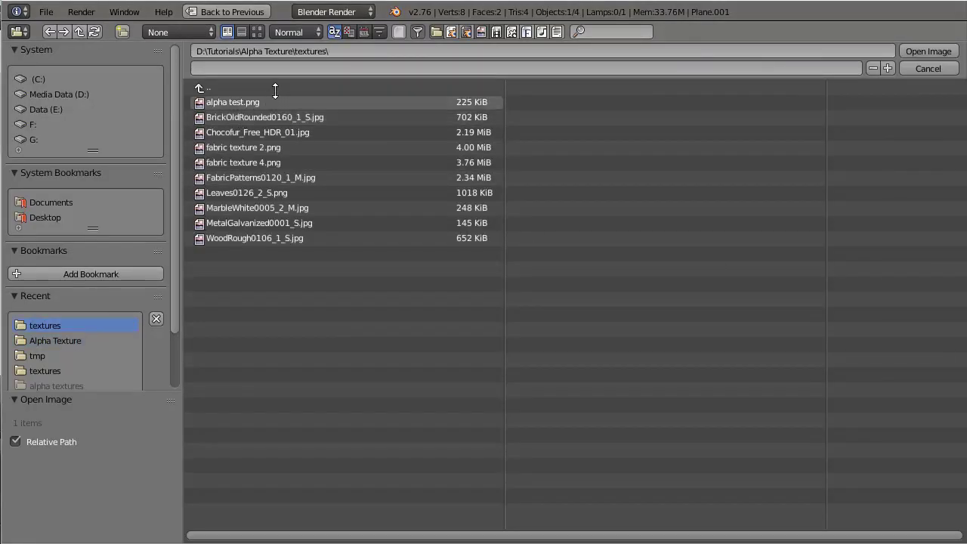
{"action": "left_click", "coordinate": [257, 31]}
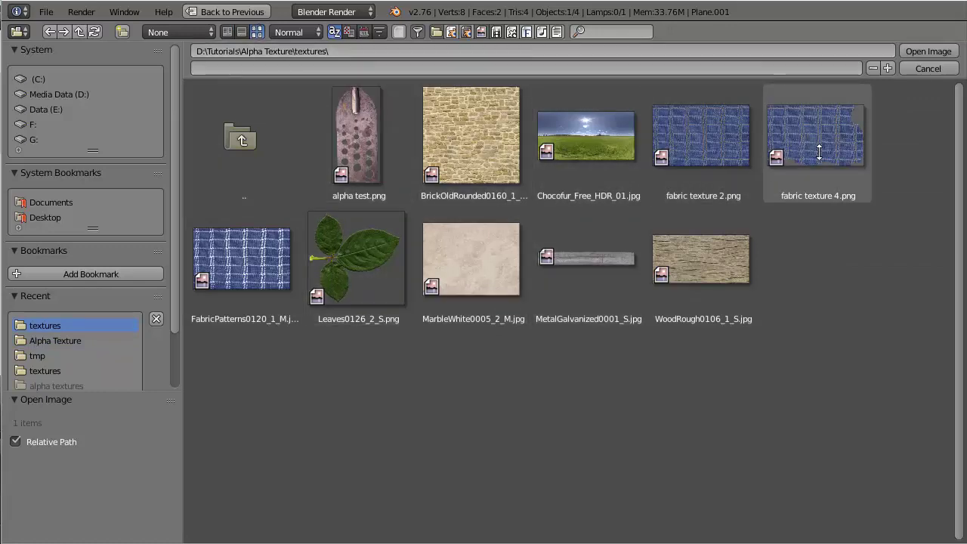
{"action": "double_click", "coordinate": [784, 154]}
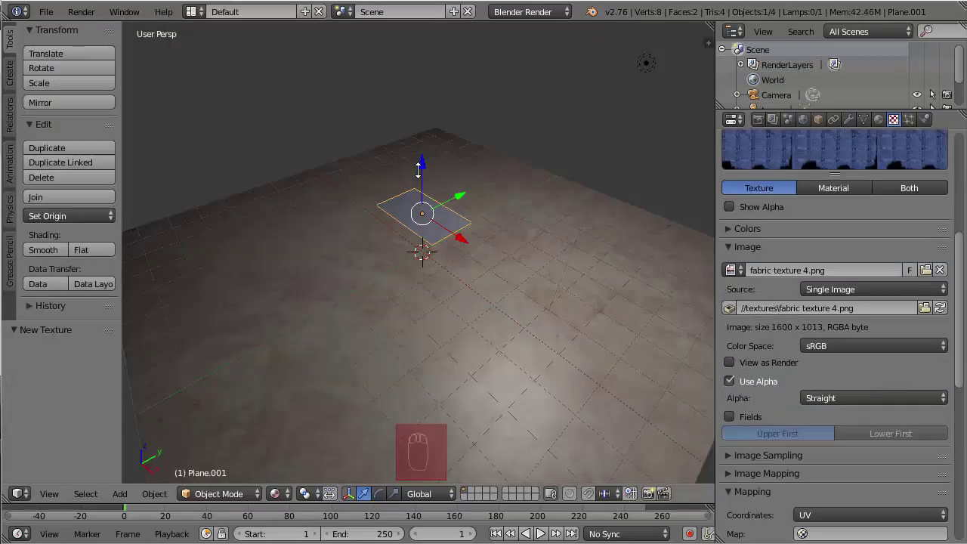
{"action": "scroll", "coordinate": [411, 197], "scroll_direction": "up", "scroll_amount": 5}
{"action": "scroll", "coordinate": [467, 275], "scroll_direction": "down", "scroll_amount": 4}
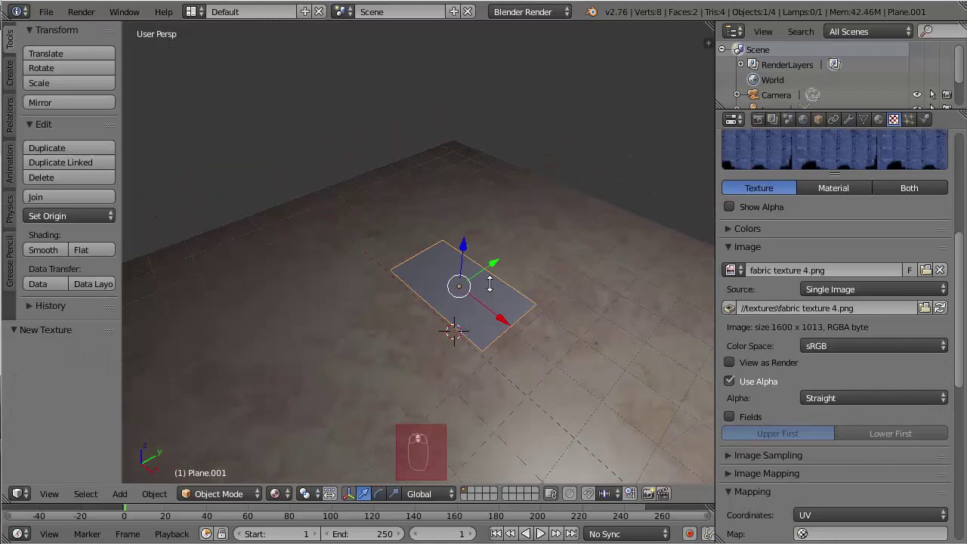
- Switch the screen layout to UV Editing for working on the raised plane
{"action": "middle_click_drag", "start_coordinate": [490, 283], "coordinate": [472, 241], "text": "shift"}
{"action": "scroll", "coordinate": [463, 244], "scroll_direction": "up", "scroll_amount": 3}
{"action": "middle_click_drag", "start_coordinate": [405, 237], "coordinate": [455, 236]}
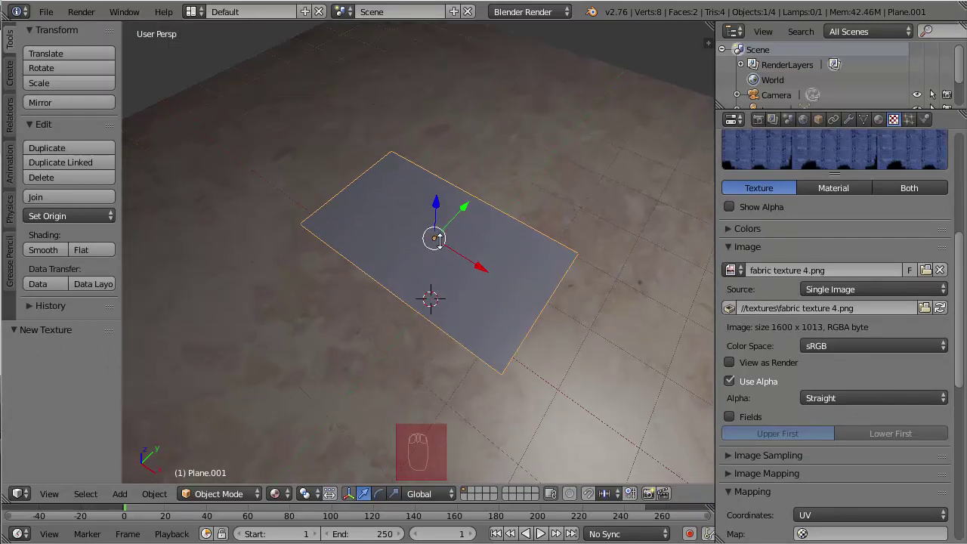
{"action": "middle_click_drag", "start_coordinate": [436, 240], "coordinate": [442, 274], "text": "ctrl"}
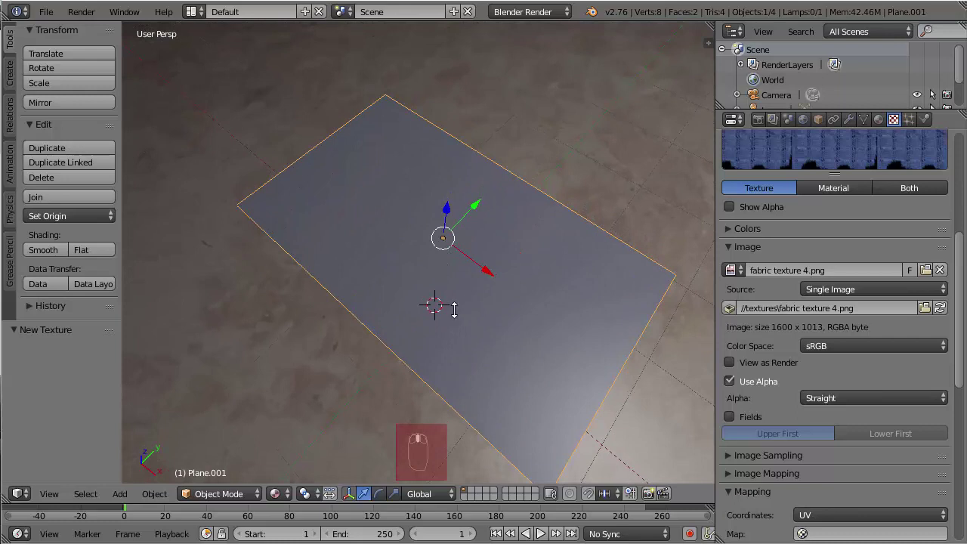
{"action": "middle_click_drag", "start_coordinate": [454, 310], "coordinate": [468, 310]}
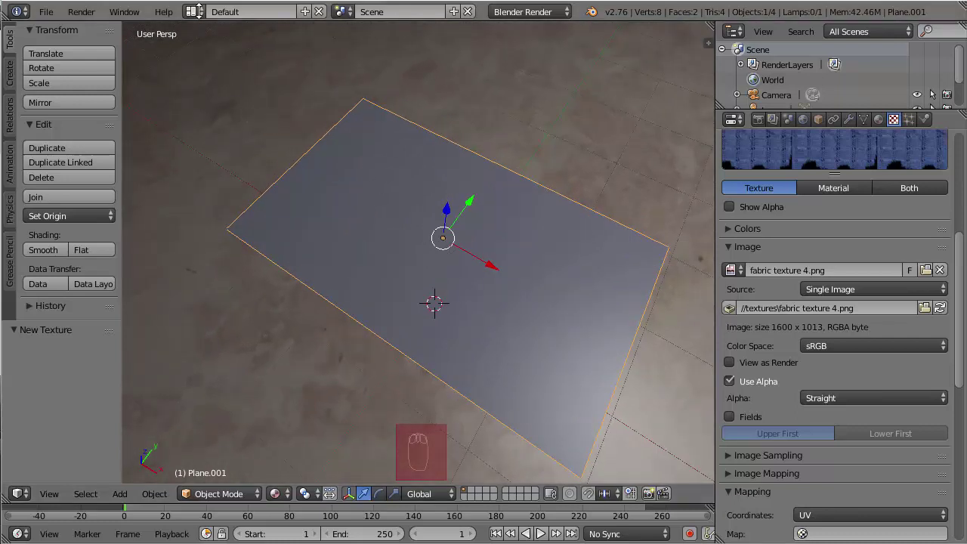
{"action": "left_click", "coordinate": [192, 12]}
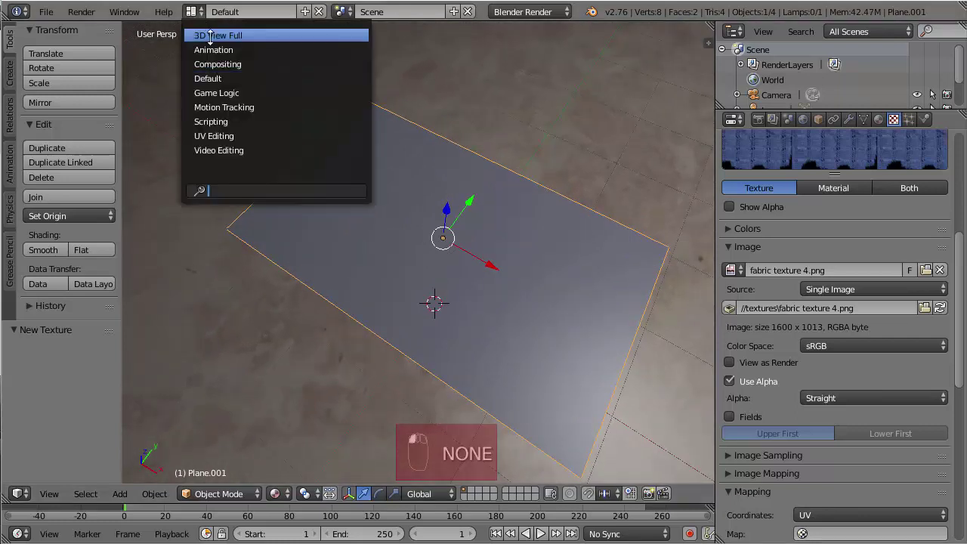
{"action": "left_click", "coordinate": [224, 136]}
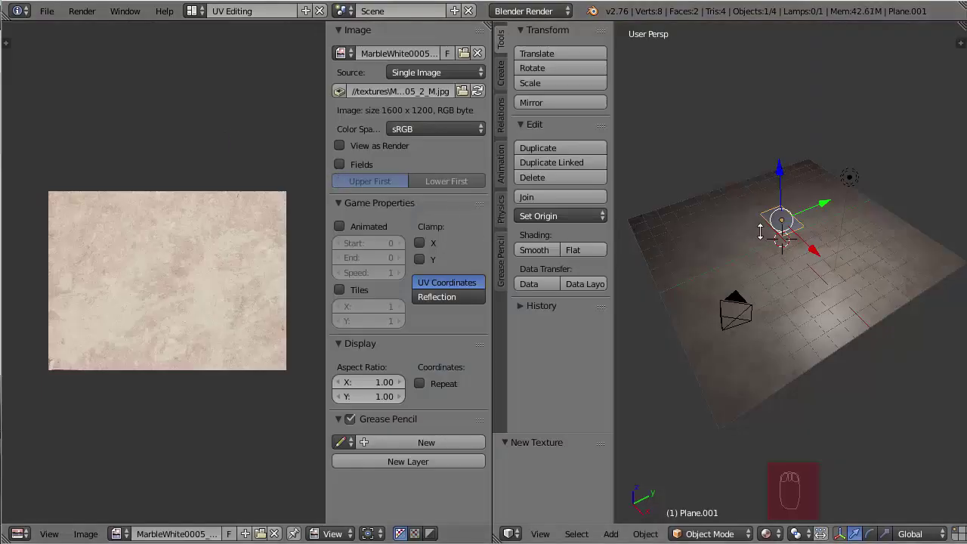
- Select the raised plane above the ground and unlink the marble image from the UV/Image Editor
{"action": "middle_click_drag", "start_coordinate": [761, 233], "coordinate": [796, 189], "text": "ctrl"}
{"action": "right_click", "coordinate": [789, 191]}
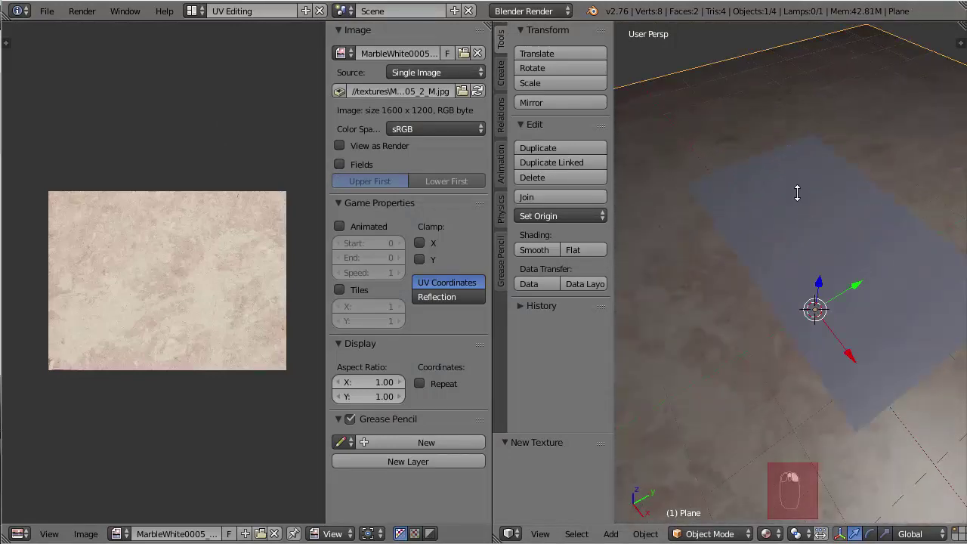
{"action": "right_click", "coordinate": [806, 202]}
{"action": "middle_click_drag", "start_coordinate": [797, 256], "coordinate": [796, 250], "text": "ctrl"}
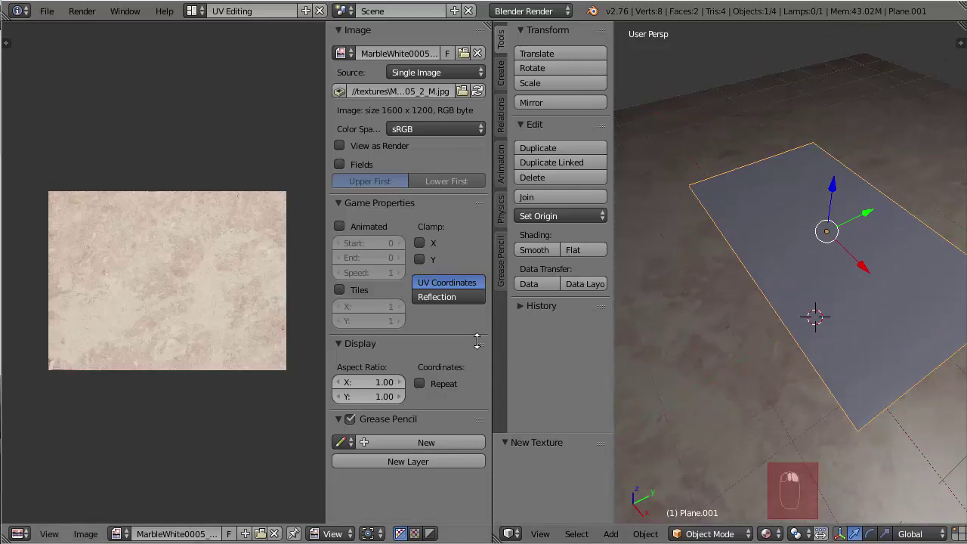
{"action": "left_click", "coordinate": [275, 534]}
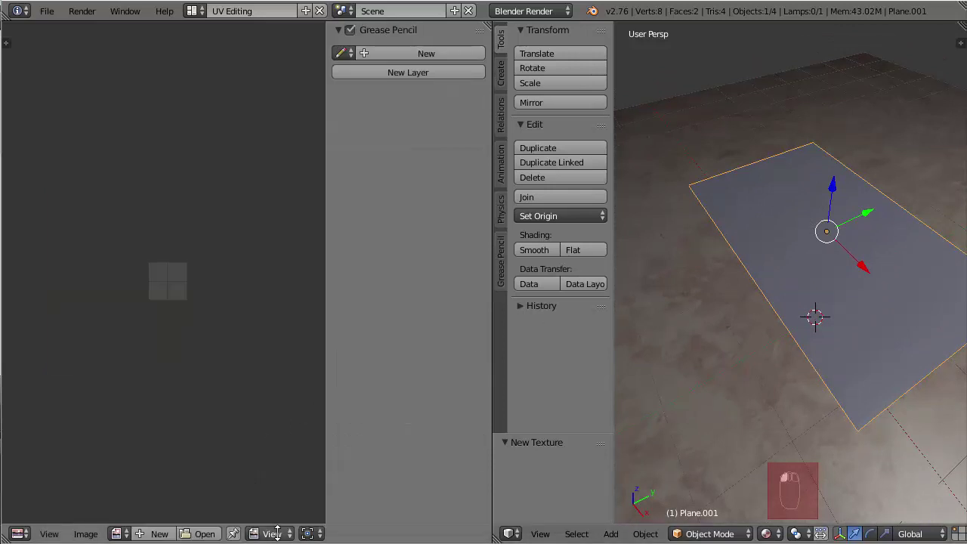
{"action": "middle_click_drag", "start_coordinate": [856, 263], "coordinate": [831, 268], "text": "ctrl"}
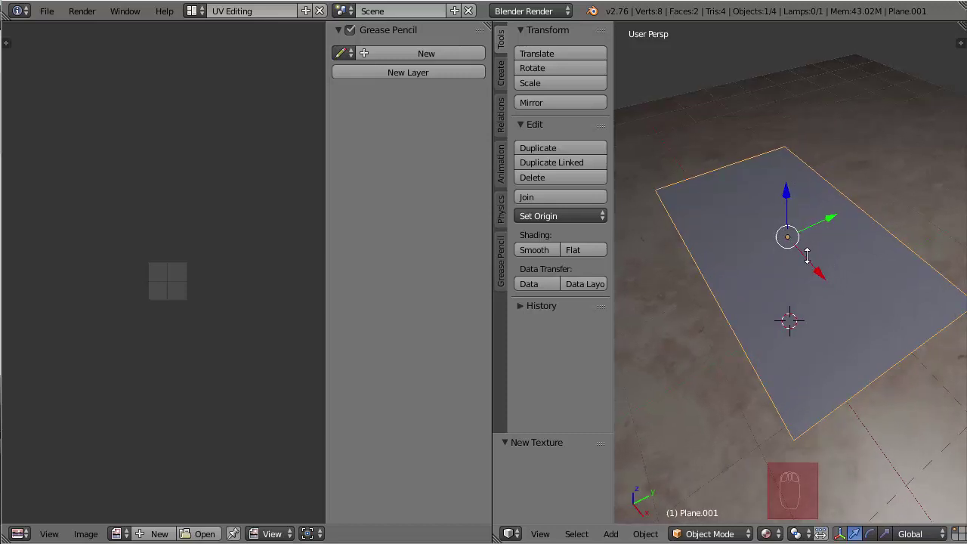
- Enter Edit Mode on the raised plane, unwrap its face with the standard Unwrap, and inspect its UV layout
{"action": "key", "text": "Tab"}
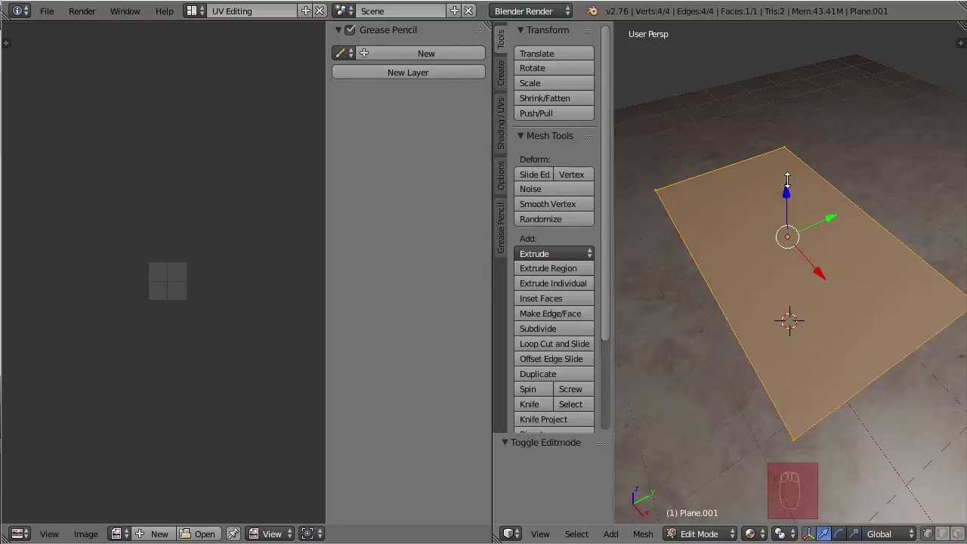
{"action": "key", "text": "u"}
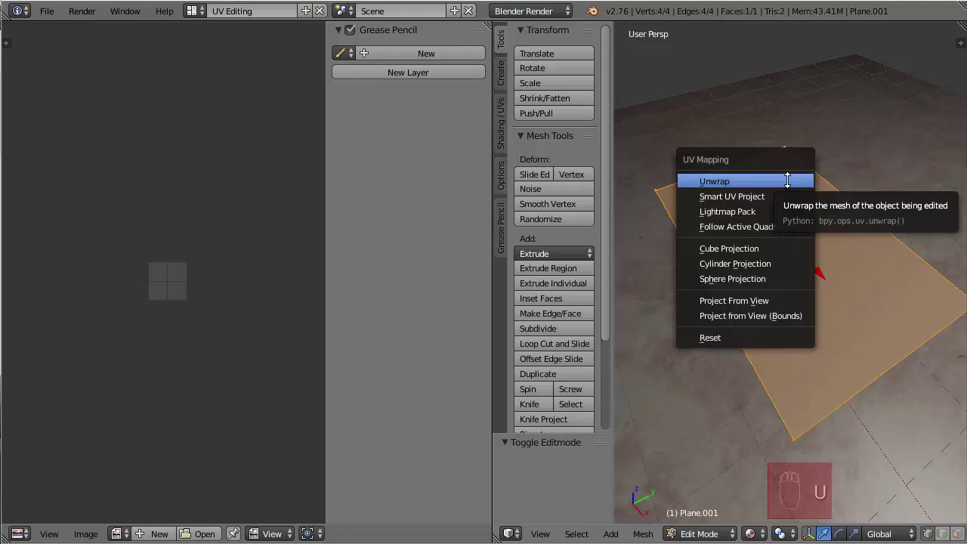
{"action": "left_click", "coordinate": [787, 180]}
{"action": "scroll", "coordinate": [808, 244], "scroll_direction": "down", "scroll_amount": 1}
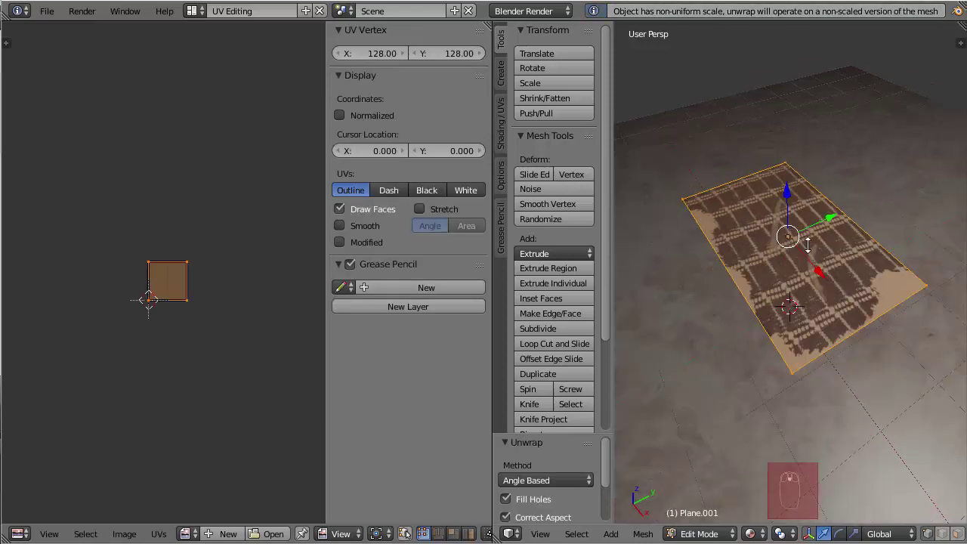
{"action": "middle_click_drag", "start_coordinate": [807, 244], "coordinate": [822, 251]}
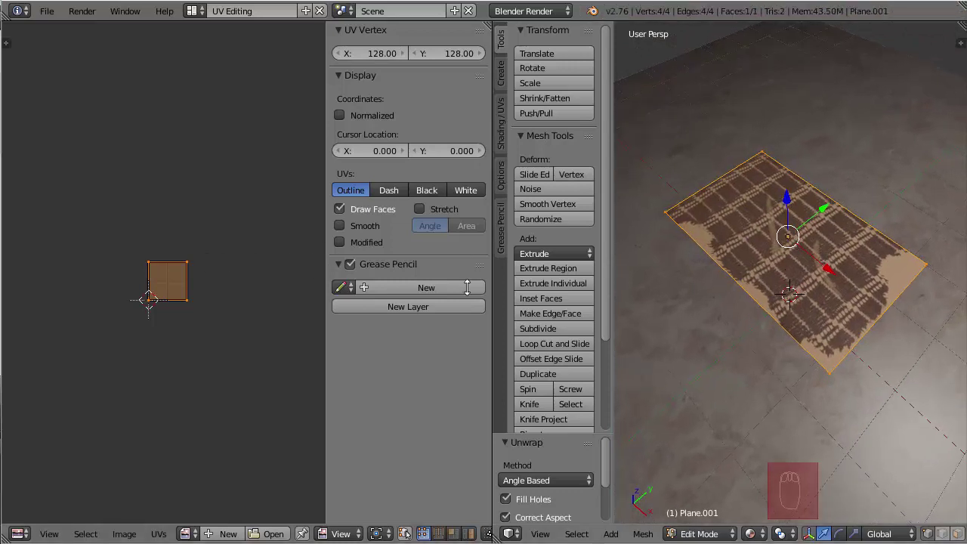
{"action": "scroll", "coordinate": [167, 290], "scroll_direction": "up", "scroll_amount": 6}
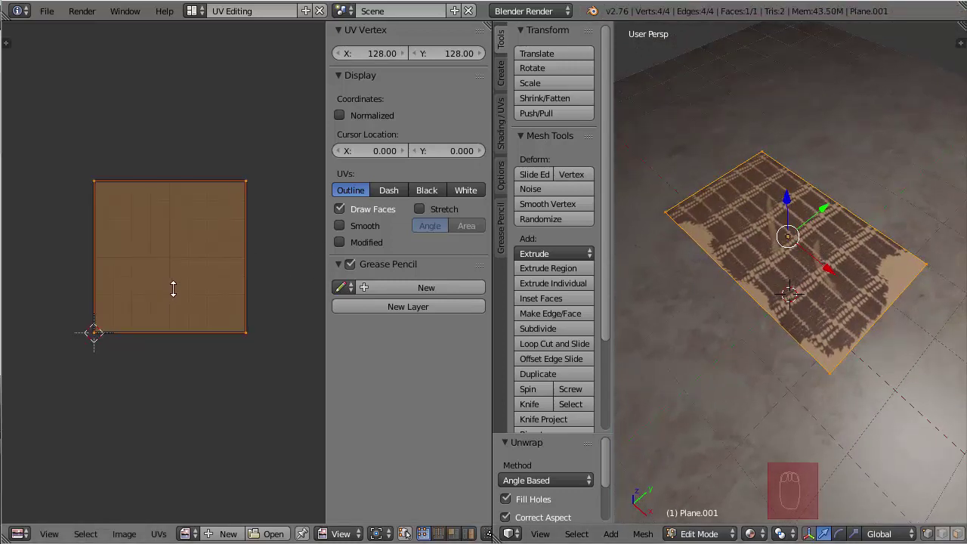
{"action": "scroll", "coordinate": [173, 288], "scroll_direction": "up", "scroll_amount": 1}
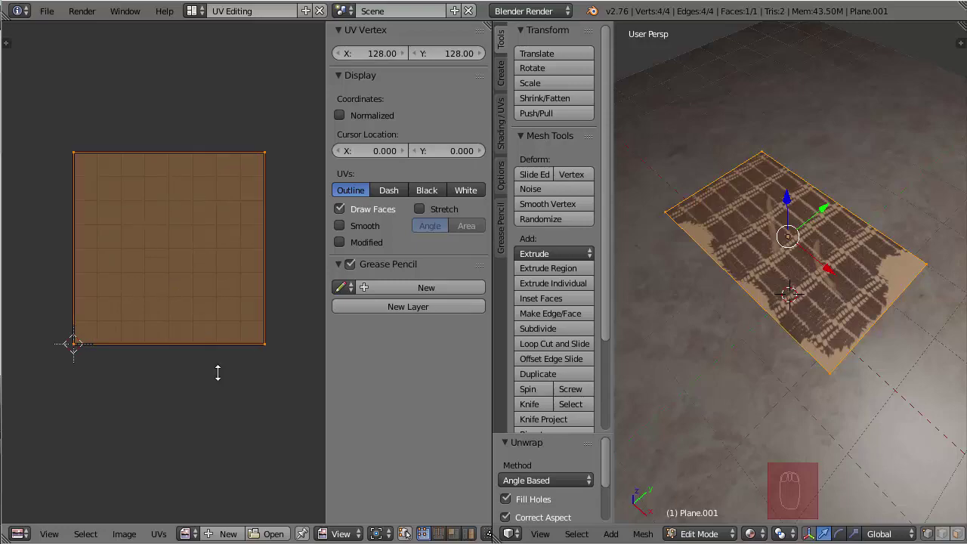
- Open fabric texture 4.png from the textures folder as the image behind the plane's UV layout
{"action": "left_click", "coordinate": [262, 526]}
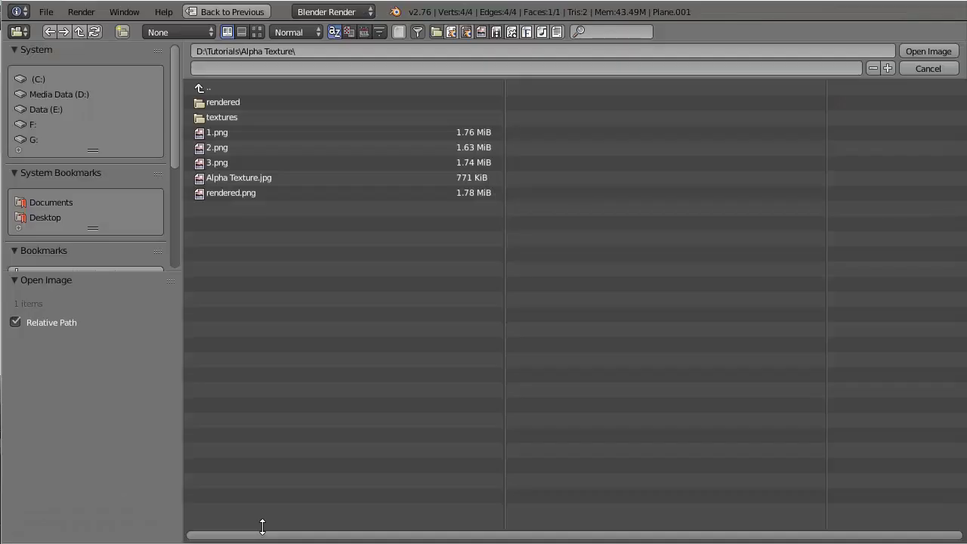
{"action": "left_click", "coordinate": [219, 117]}
{"action": "left_click", "coordinate": [257, 33]}
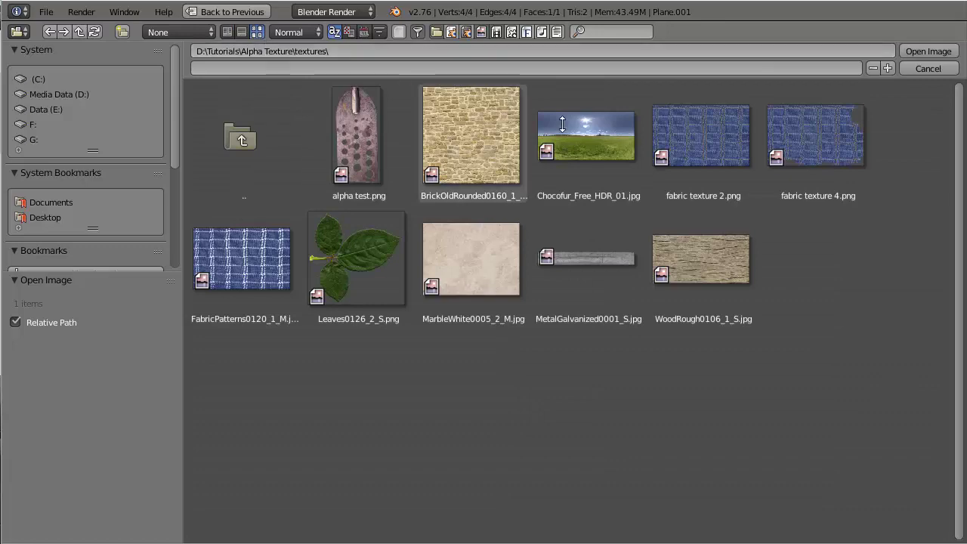
{"action": "double_click", "coordinate": [797, 138]}
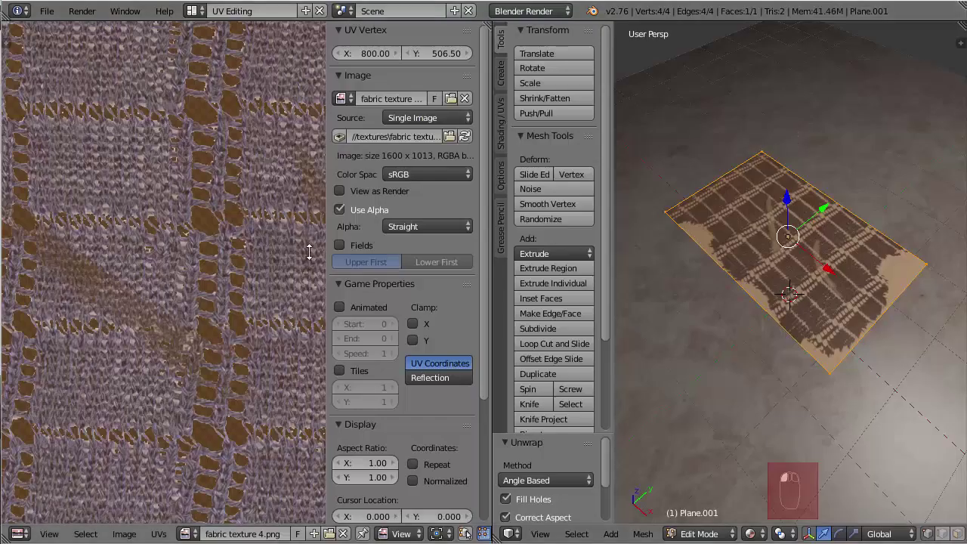
{"action": "scroll", "coordinate": [272, 249], "scroll_direction": "down", "scroll_amount": 4}
{"action": "middle_click_drag", "start_coordinate": [258, 251], "coordinate": [199, 262]}
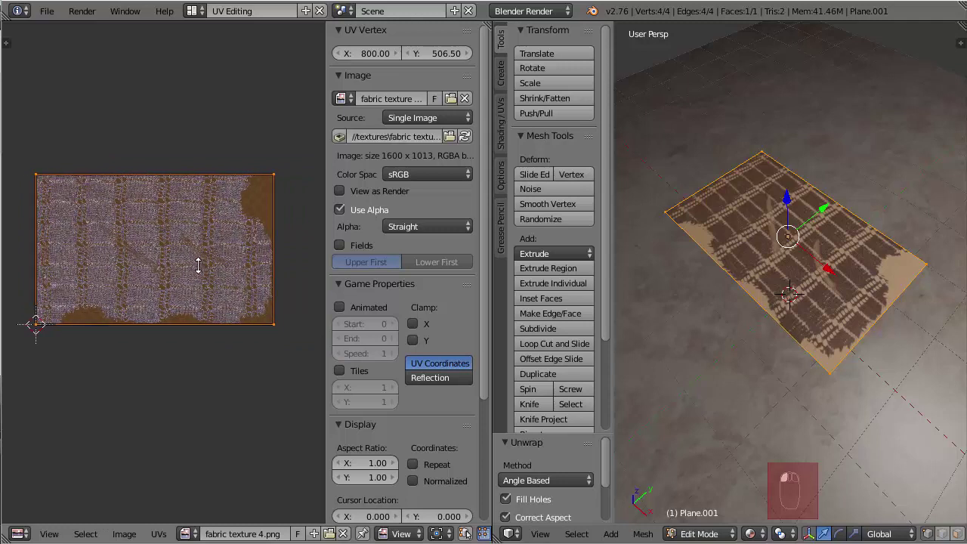
- Select only the two UV vertices on the layout's right edge and shift them -0.005 along X
{"action": "key", "text": "a"}
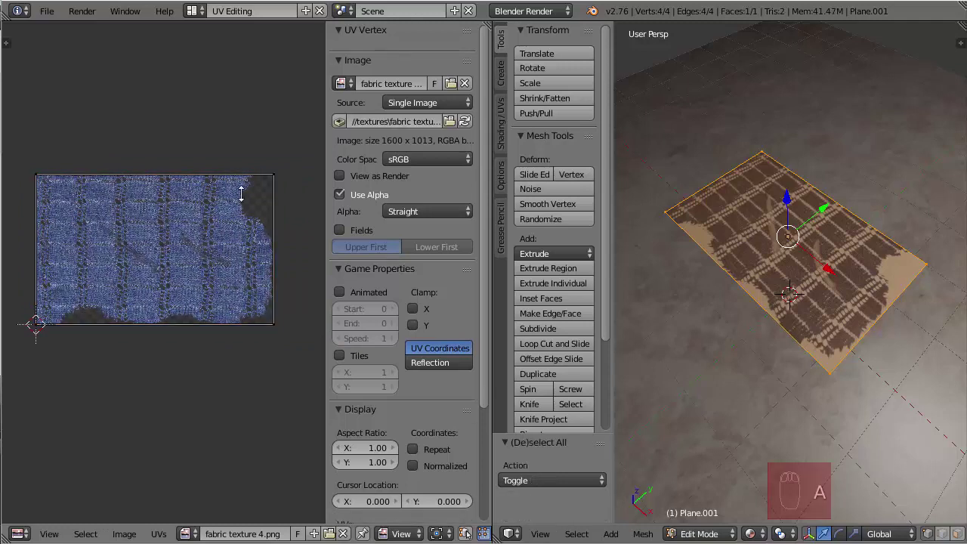
{"action": "left_click_drag", "start_coordinate": [237, 124], "coordinate": [306, 365]}
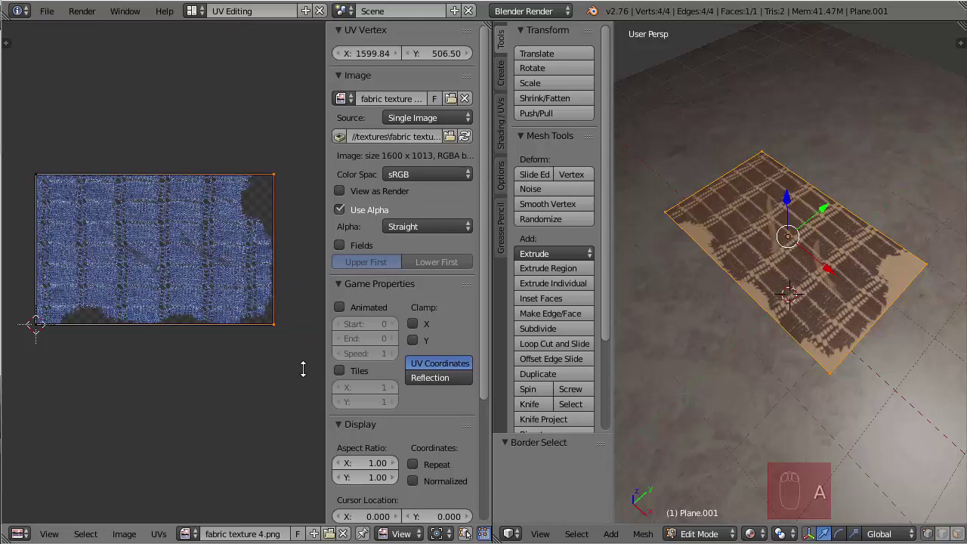
{"action": "key", "text": "g"}
{"action": "key", "text": "x"}
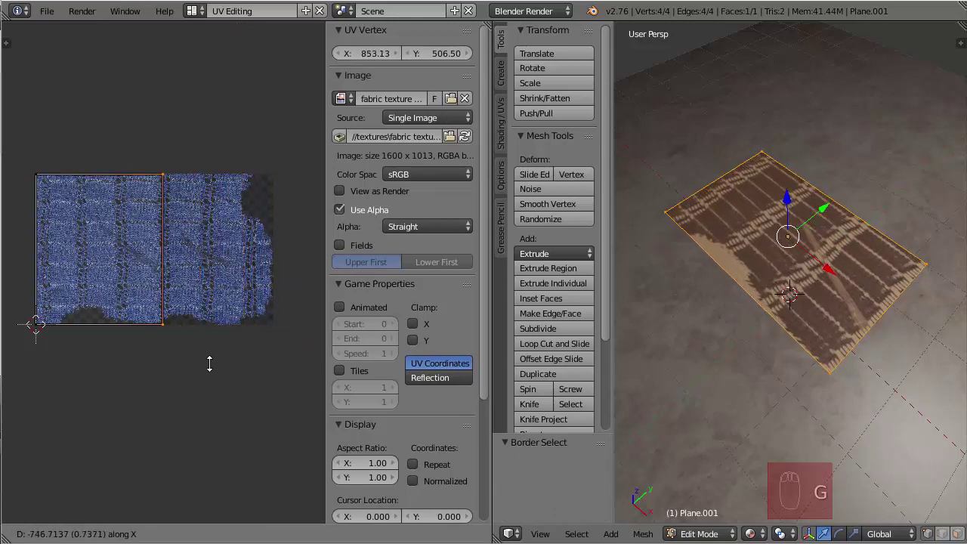
{"action": "left_click", "coordinate": [302, 364]}
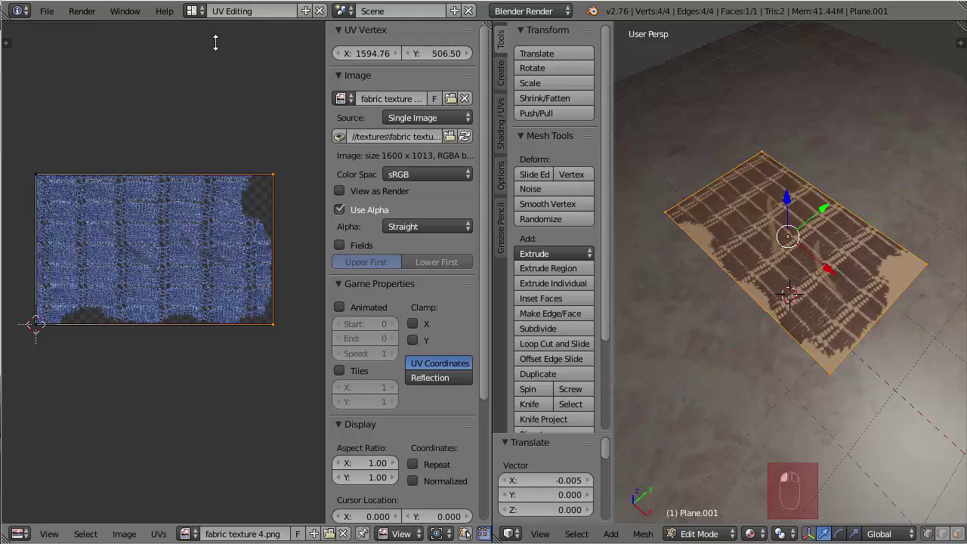
- Return to the Default screen layout, leave Edit Mode, and inspect the fabric texture on the raised plane
{"action": "left_click", "coordinate": [192, 10]}
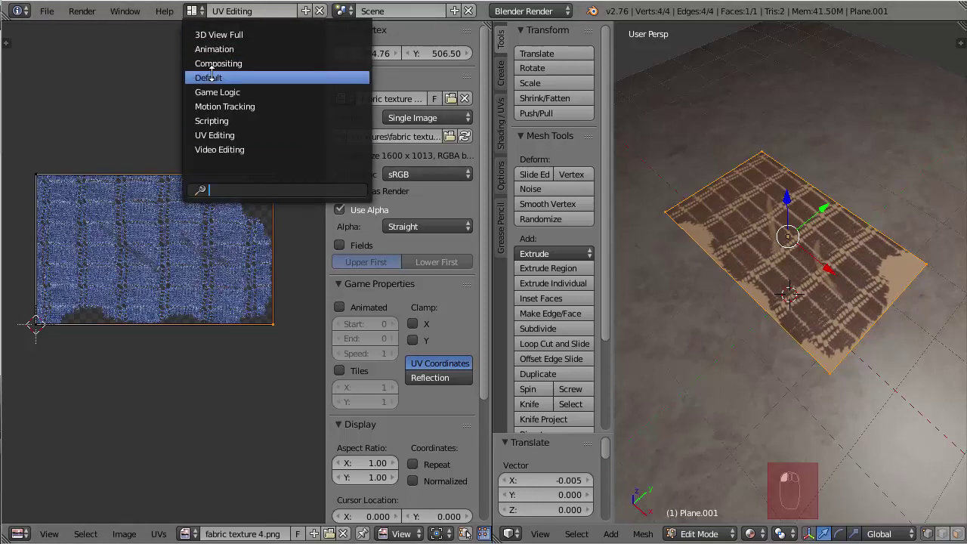
{"action": "left_click", "coordinate": [211, 77]}
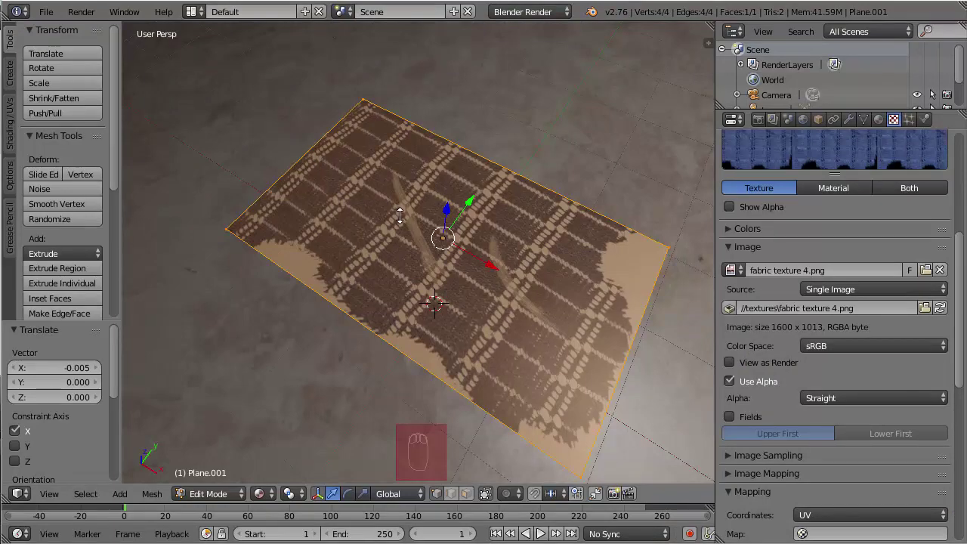
{"action": "key", "text": "Tab"}
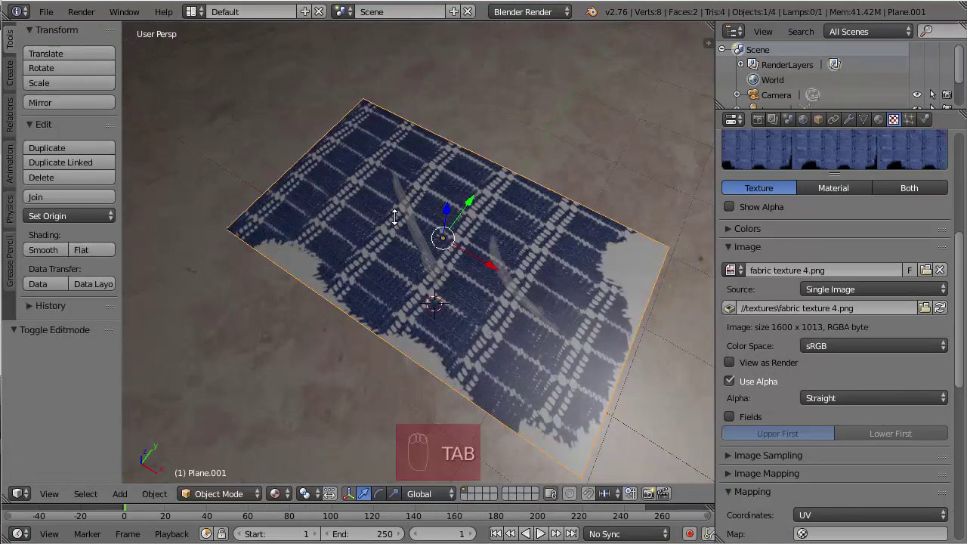
{"action": "middle_click_drag", "start_coordinate": [394, 217], "coordinate": [401, 221]}
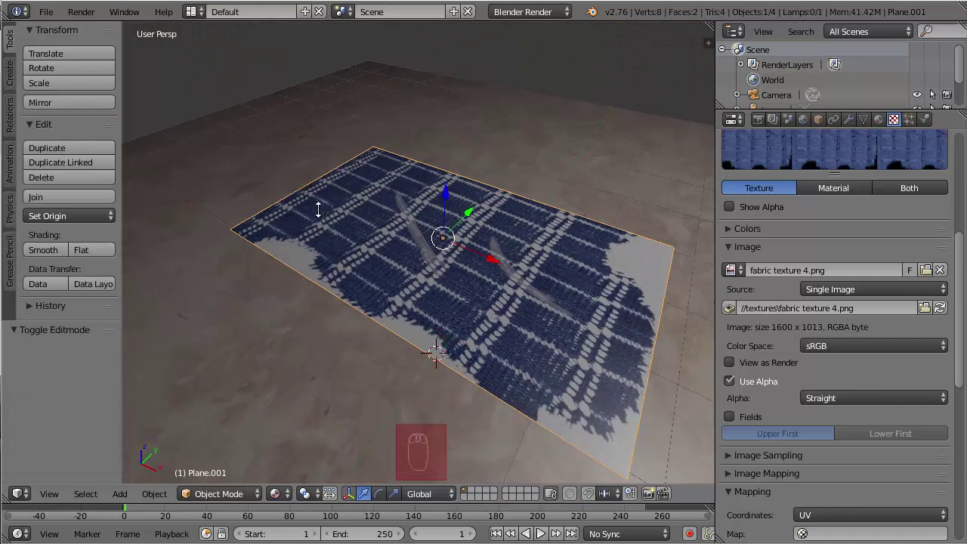
{"action": "middle_click_drag", "start_coordinate": [318, 211], "coordinate": [435, 273]}
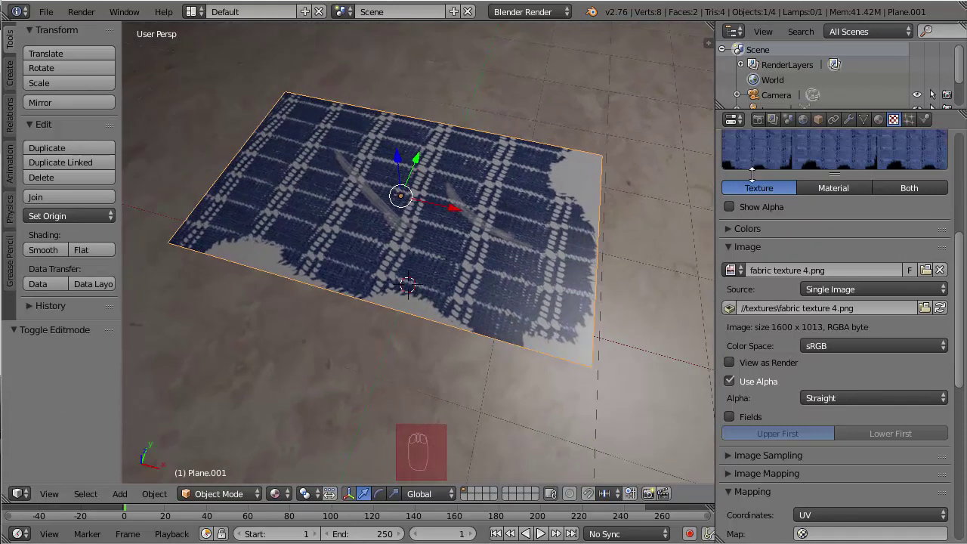
- Isolate the fabric plane in local view and enable Transparency in its material settings
{"action": "left_click", "coordinate": [877, 120]}
{"action": "scroll", "coordinate": [825, 287], "scroll_direction": "down", "scroll_amount": 5}
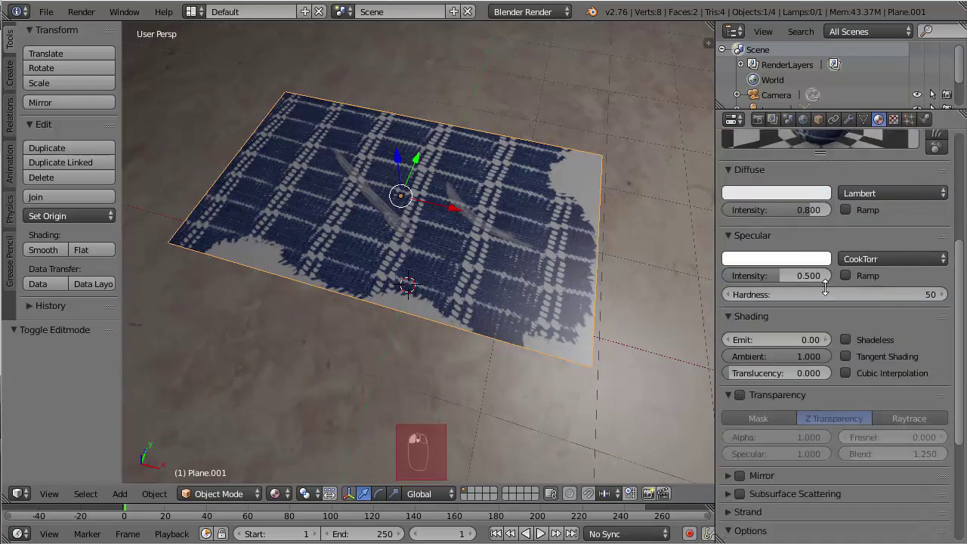
{"action": "scroll", "coordinate": [825, 287], "scroll_direction": "down", "scroll_amount": 5}
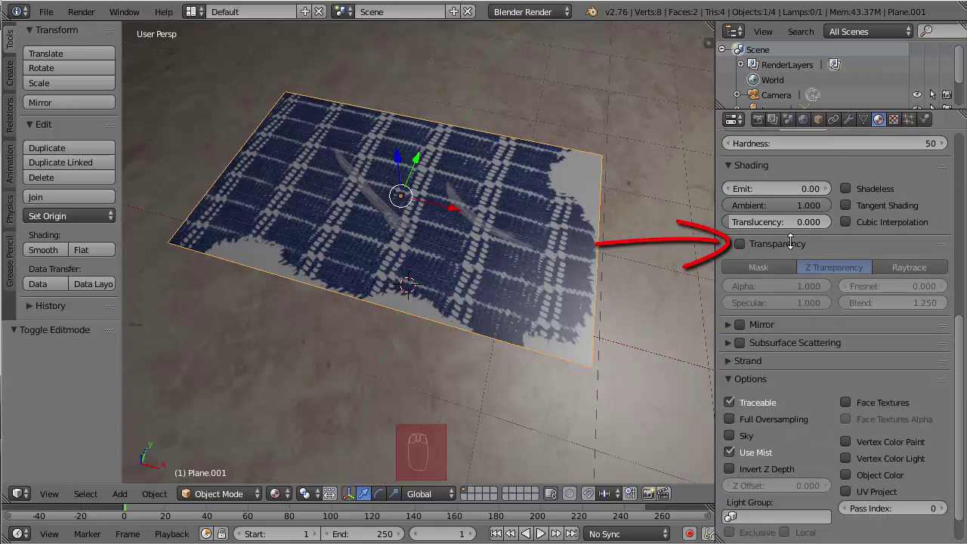
{"action": "key", "text": "KP_Divide"}
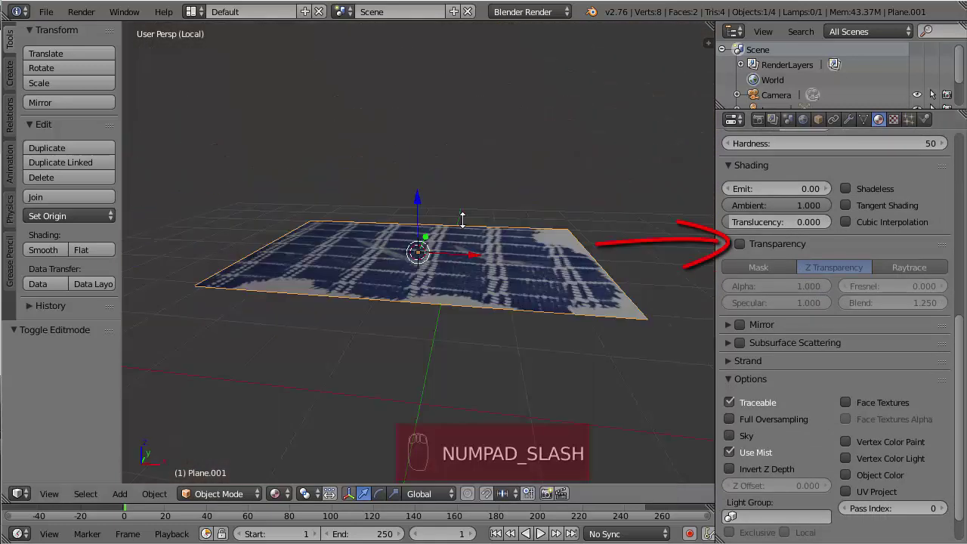
{"action": "middle_click_drag", "start_coordinate": [432, 238], "coordinate": [462, 317]}
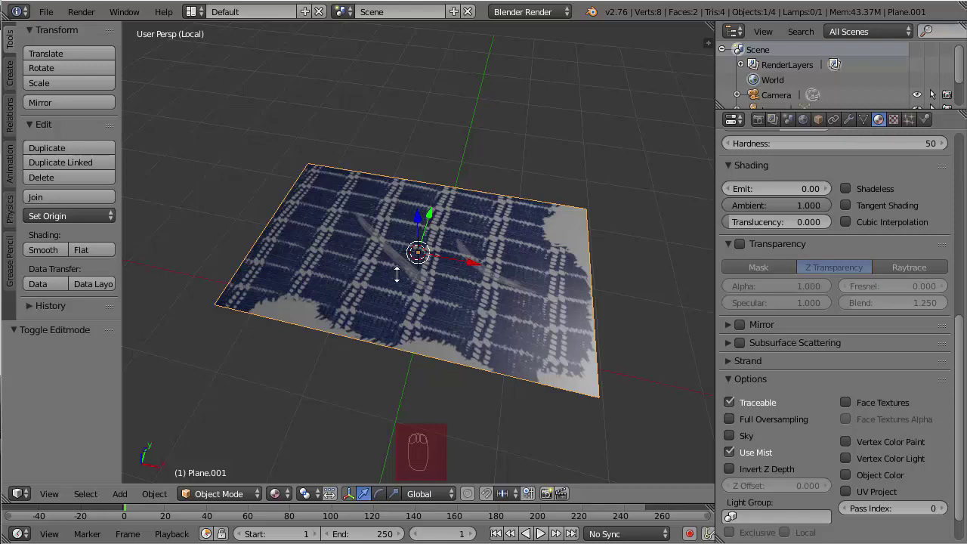
{"action": "middle_click_drag", "start_coordinate": [511, 319], "coordinate": [499, 248]}
{"action": "middle_click_drag", "start_coordinate": [428, 310], "coordinate": [537, 292]}
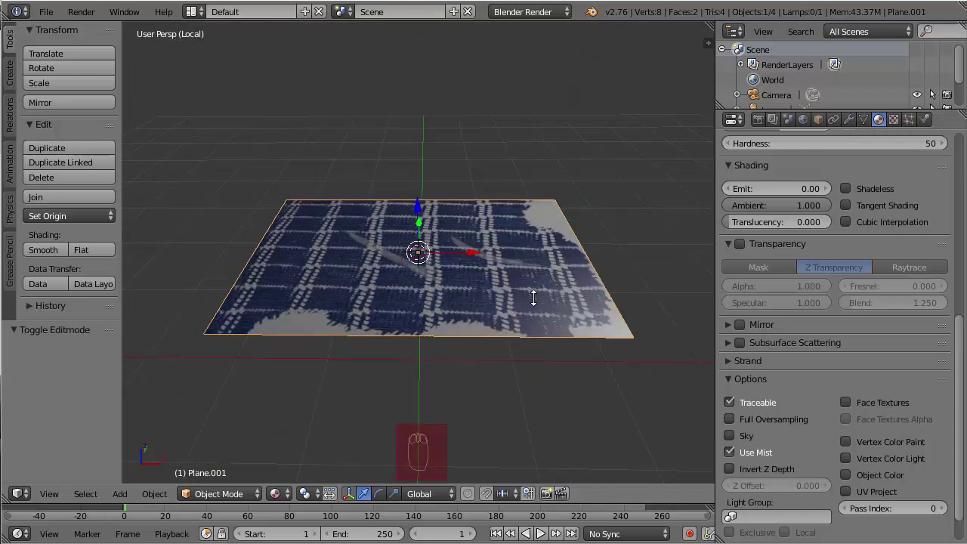
{"action": "left_click", "coordinate": [740, 243]}
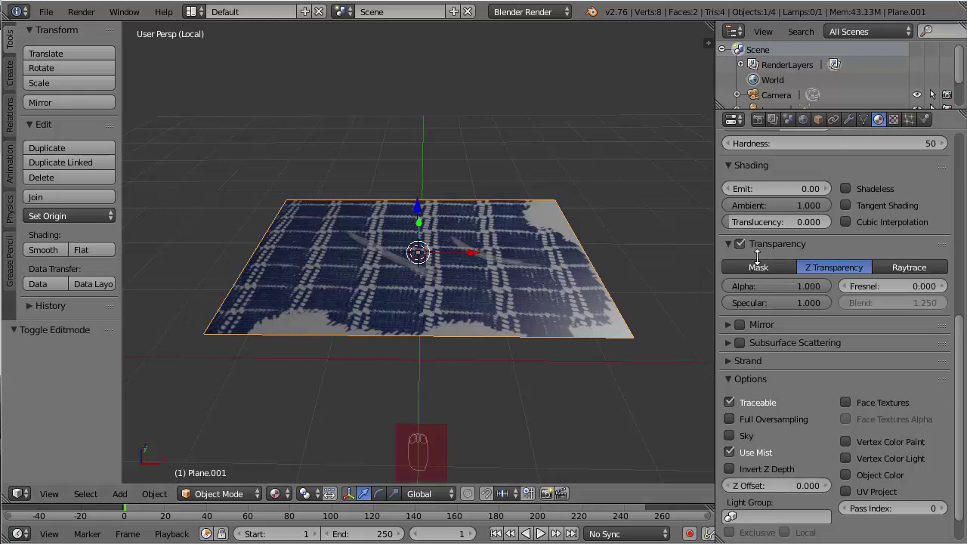
{"action": "middle_click_drag", "start_coordinate": [620, 302], "coordinate": [665, 317]}
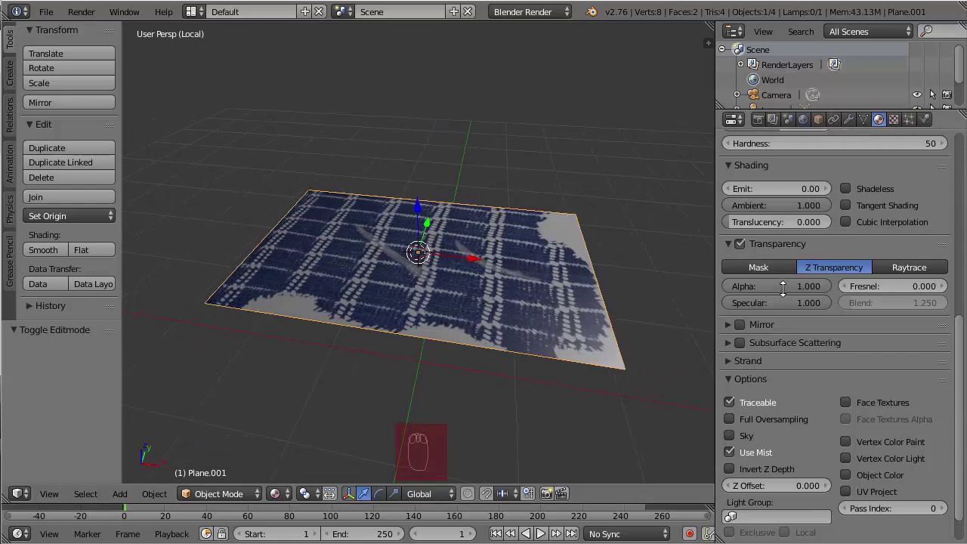
- Set the Alpha of the fabric material's Z Transparency to 0.000
{"action": "left_click_drag", "start_coordinate": [806, 281], "coordinate": [665, 266]}
{"action": "key", "text": "KP_Divide"}
{"action": "key", "text": "KP_Divide"}
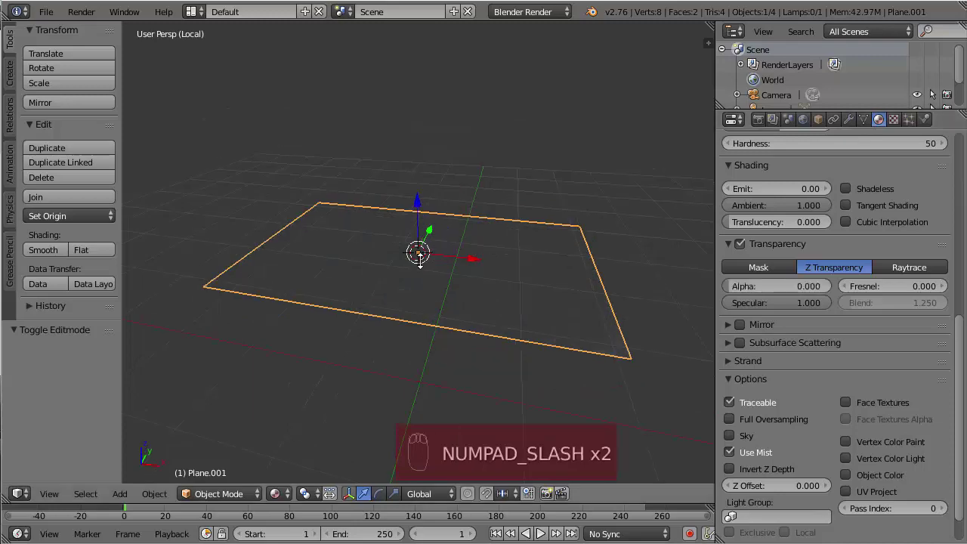
{"action": "mouse_move", "coordinate": [415, 265]}
{"action": "middle_mouse_down"}
{"action": "mouse_move", "coordinate": [458, 292]}
{"action": "mouse_move", "coordinate": [403, 264]}
{"action": "mouse_move", "coordinate": [416, 328]}
{"action": "mouse_move", "coordinate": [442, 316]}
{"action": "mouse_move", "coordinate": [414, 270]}
{"action": "middle_mouse_up"}
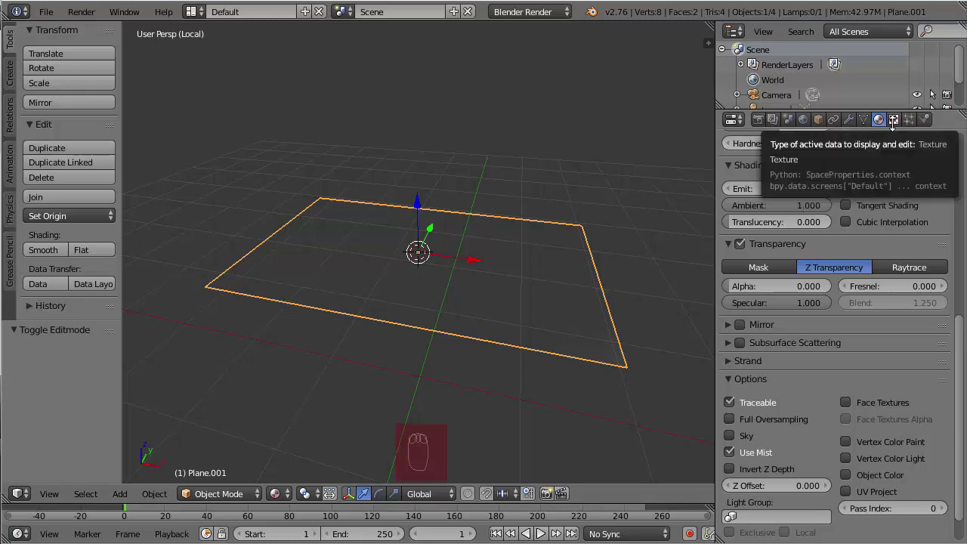
- Enable the Alpha influence of the fabric texture at 1.000 so its image alpha controls the plane's transparency
{"action": "left_click", "coordinate": [893, 121]}
{"action": "scroll", "coordinate": [832, 291], "scroll_direction": "down", "scroll_amount": 3}
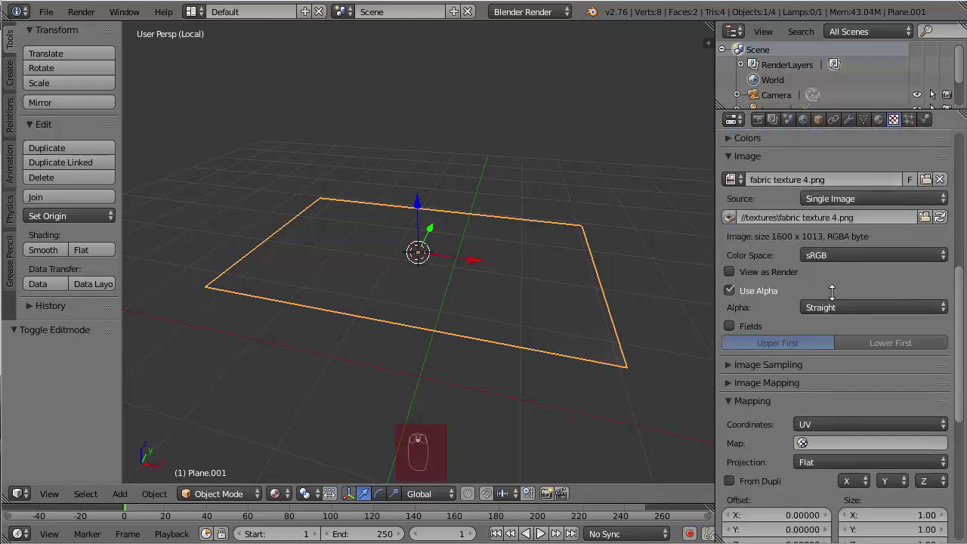
{"action": "scroll", "coordinate": [832, 290], "scroll_direction": "down", "scroll_amount": 8}
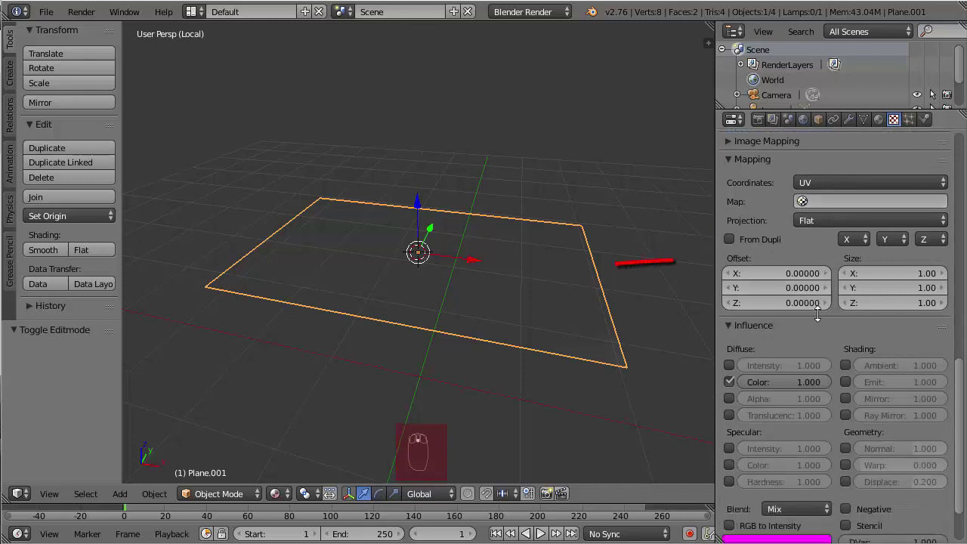
{"action": "scroll", "coordinate": [817, 315], "scroll_direction": "down", "scroll_amount": 2}
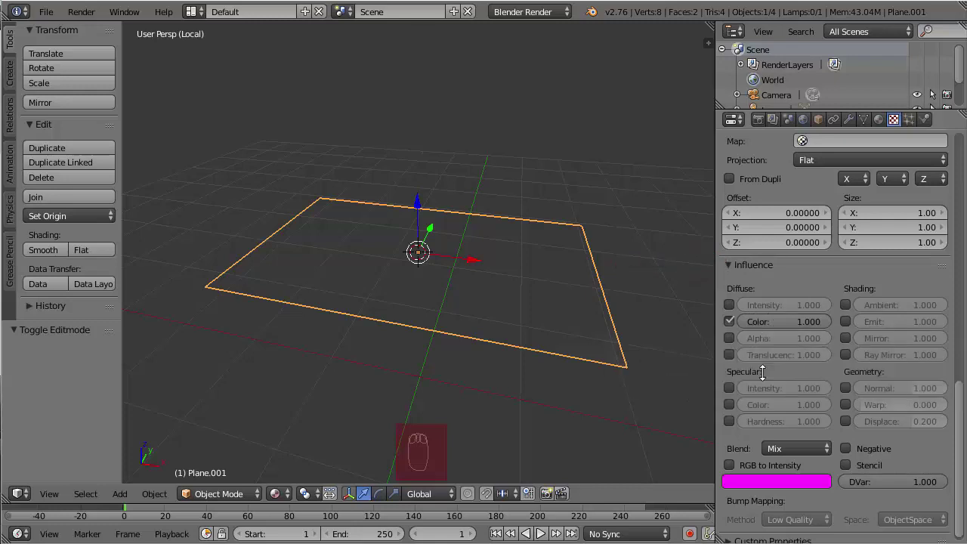
{"action": "left_click", "coordinate": [731, 339]}
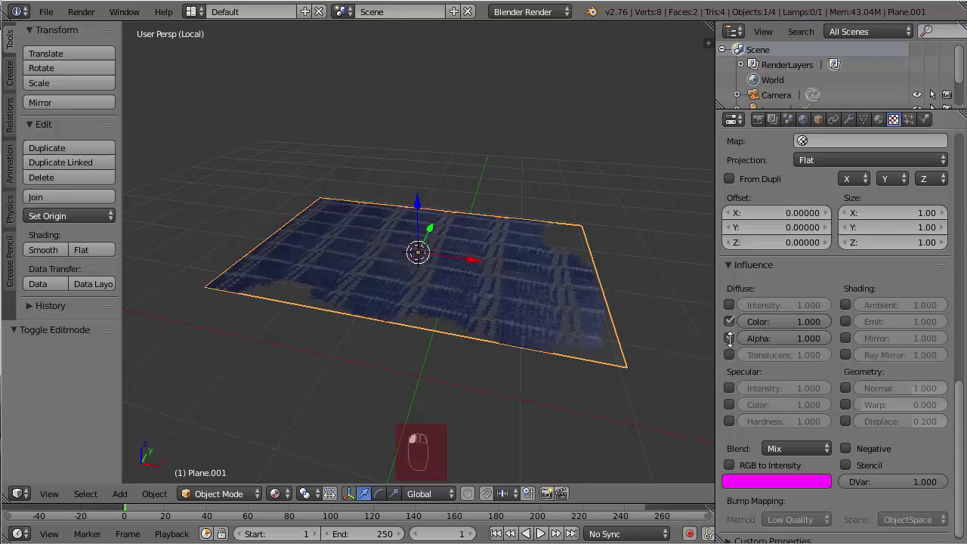
{"action": "middle_click_drag", "start_coordinate": [410, 287], "coordinate": [511, 257]}
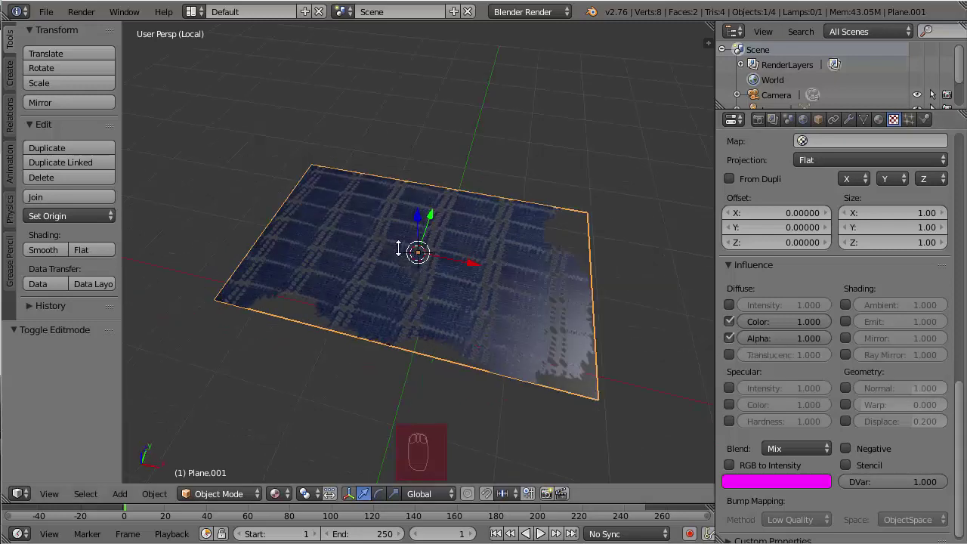
{"action": "middle_click_drag", "start_coordinate": [385, 249], "coordinate": [398, 262]}
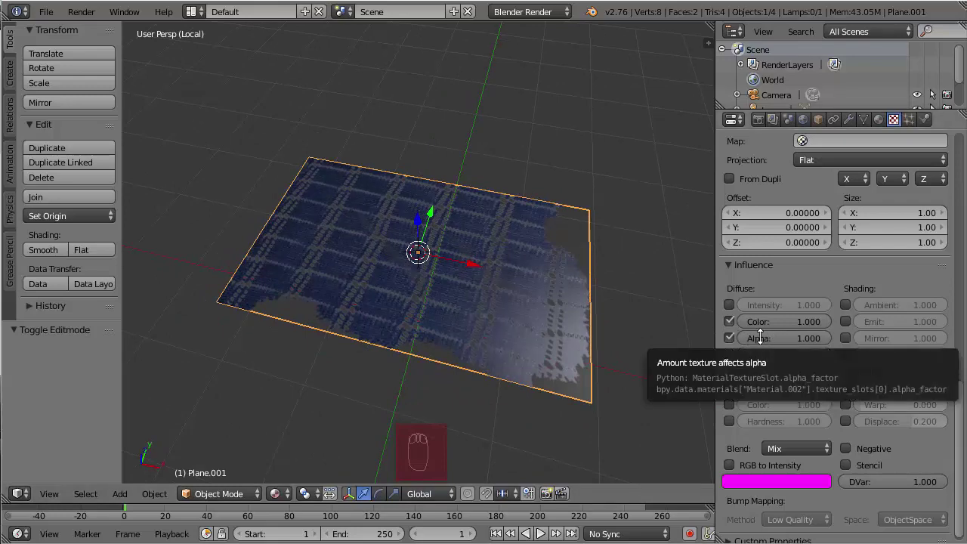
- Leave local view and render the scene to examine the fabric's holes and the shadow it casts
{"action": "middle_click_drag", "start_coordinate": [430, 302], "coordinate": [365, 301]}
{"action": "key", "text": "KP_Divide"}
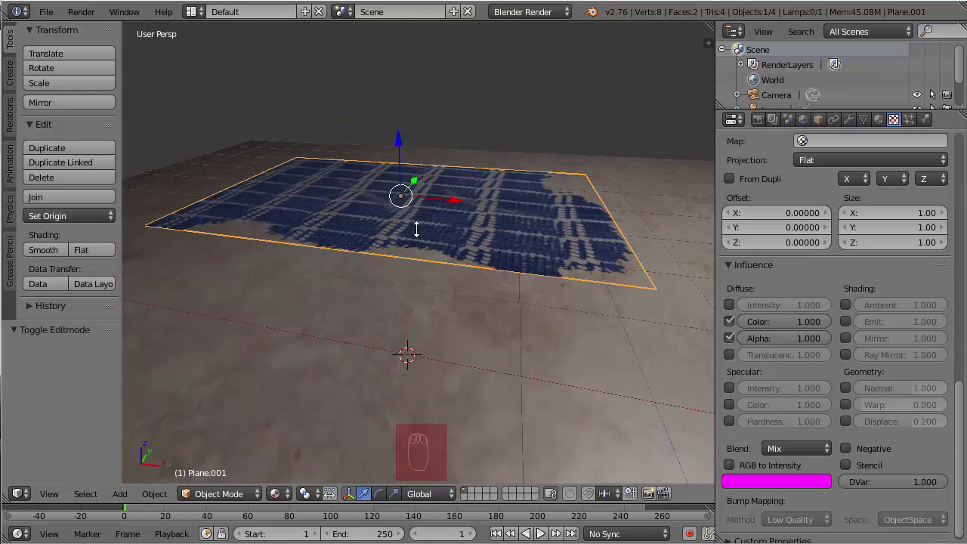
{"action": "key", "text": "F12"}
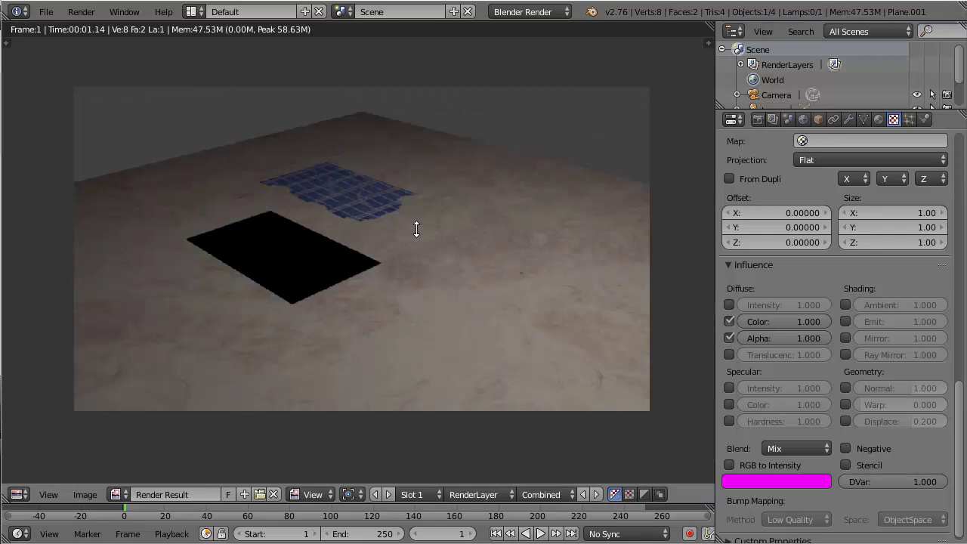
{"action": "scroll", "coordinate": [283, 166], "scroll_direction": "up", "scroll_amount": 3}
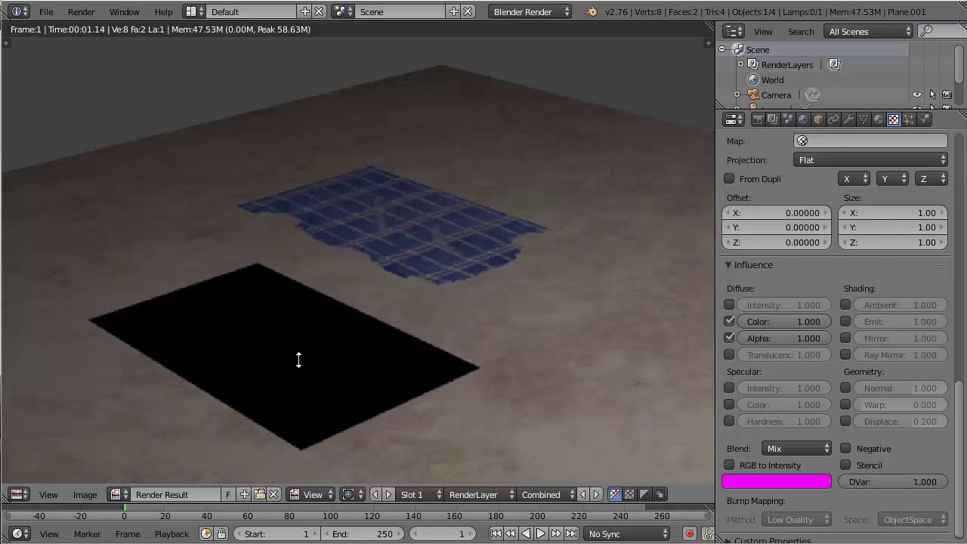
{"action": "scroll", "coordinate": [309, 340], "scroll_direction": "down", "scroll_amount": 3}
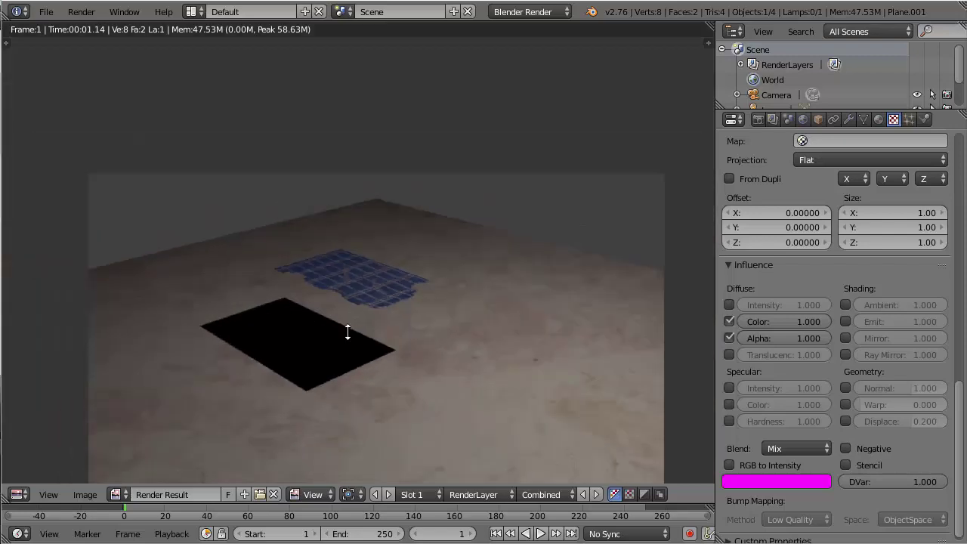
{"action": "key", "text": "Escape"}
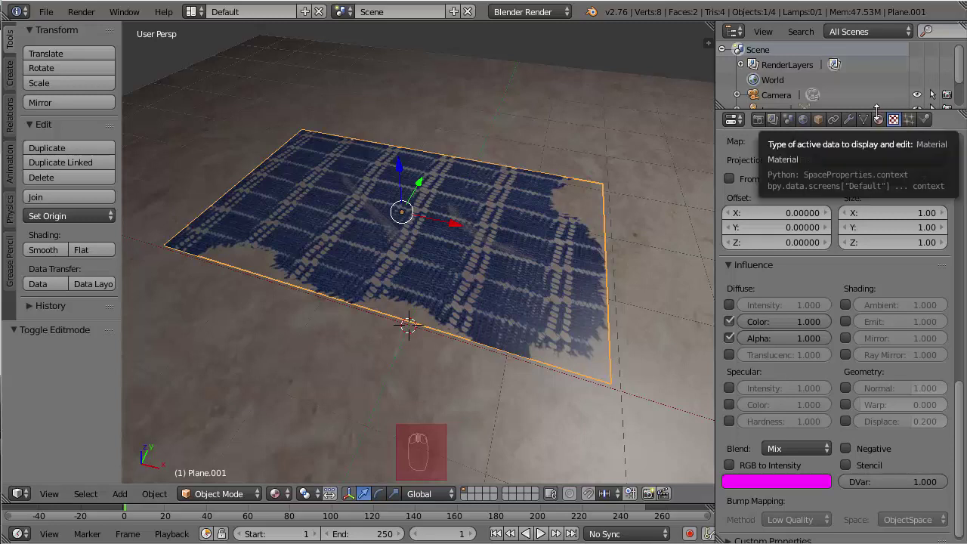
- Expand the Shadow settings of the fabric plane's material
{"action": "left_click", "coordinate": [878, 115]}
{"action": "scroll", "coordinate": [861, 249], "scroll_direction": "down", "scroll_amount": 2}
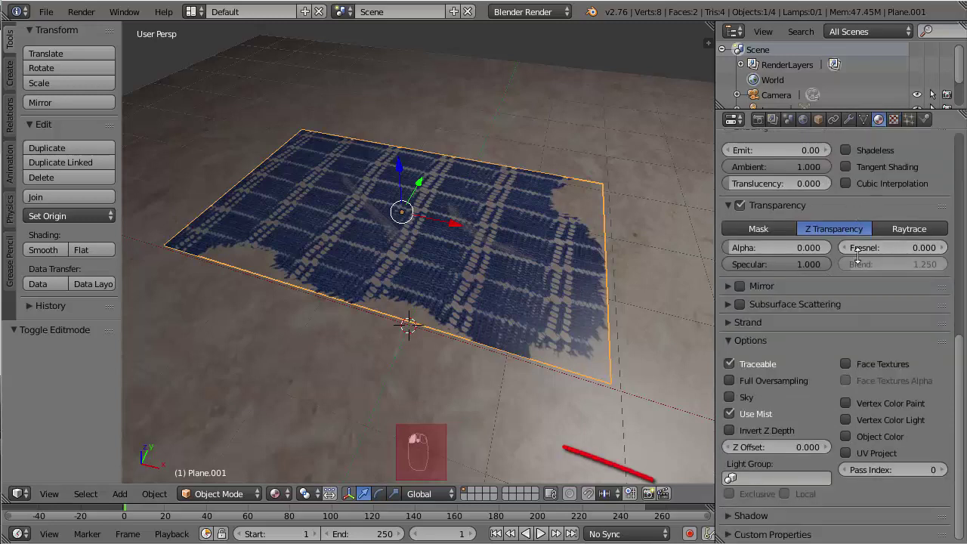
{"action": "left_click", "coordinate": [726, 515]}
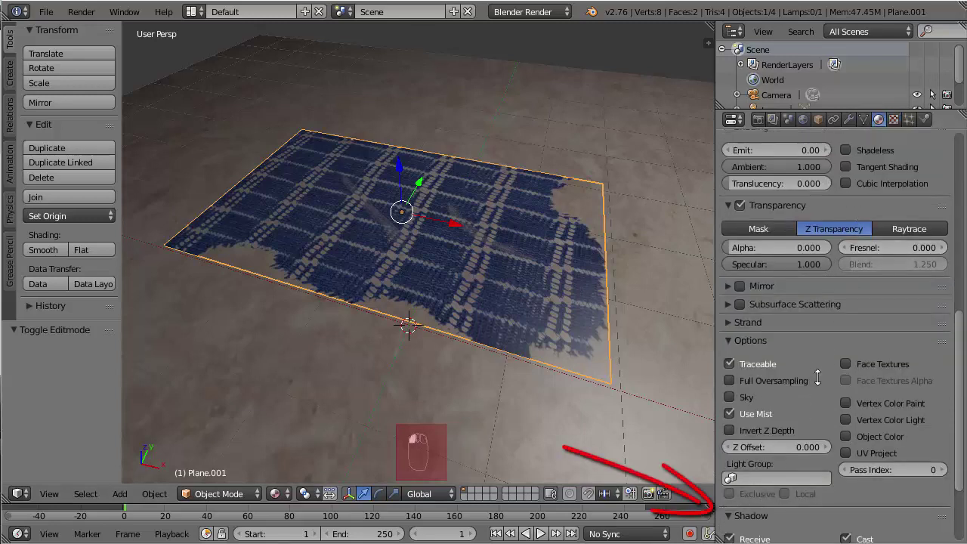
{"action": "scroll", "coordinate": [830, 343], "scroll_direction": "down", "scroll_amount": 4}
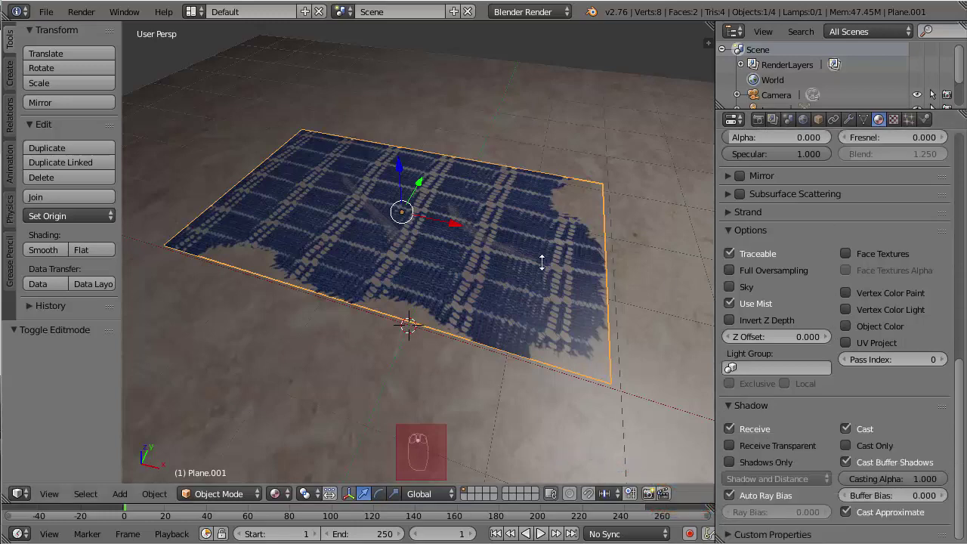
{"action": "middle_click_drag", "start_coordinate": [542, 262], "coordinate": [522, 261]}
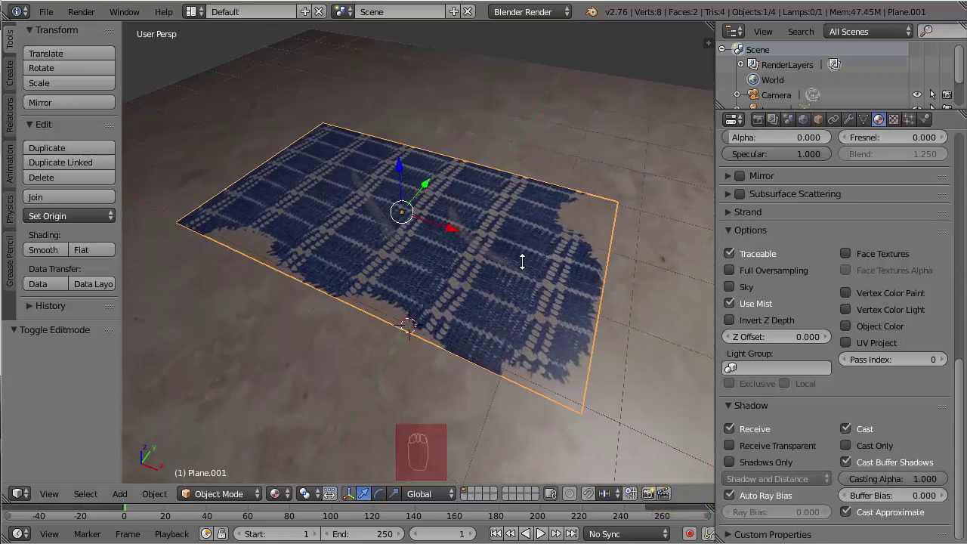
- Test-render with Cast shadows disabled on the fabric material, and switch Cast back on
{"action": "left_click", "coordinate": [846, 428]}
{"action": "key", "text": "F12"}
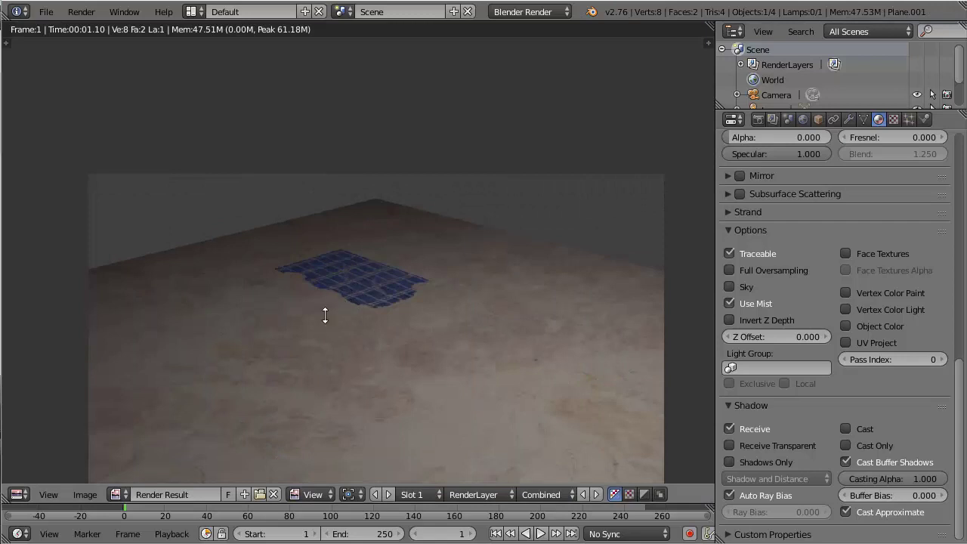
{"action": "key", "text": "Escape"}
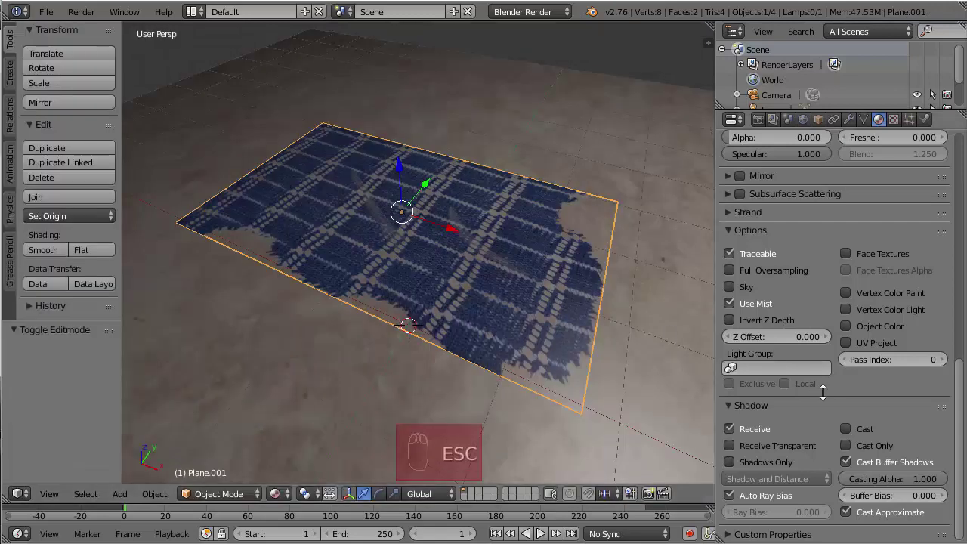
{"action": "left_click", "coordinate": [867, 432]}
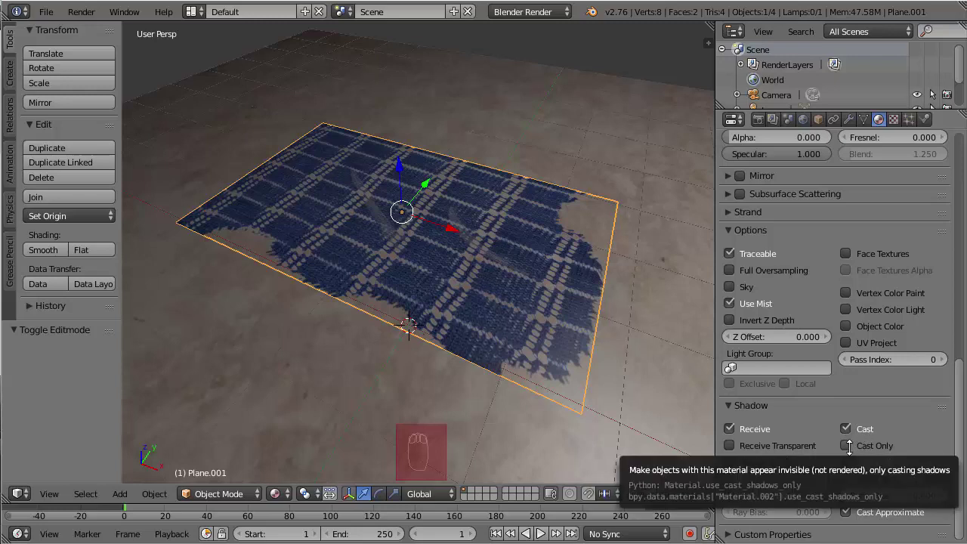
- Try the Cast Only shadow option on the fabric material in a test render
{"action": "left_click", "coordinate": [851, 446]}
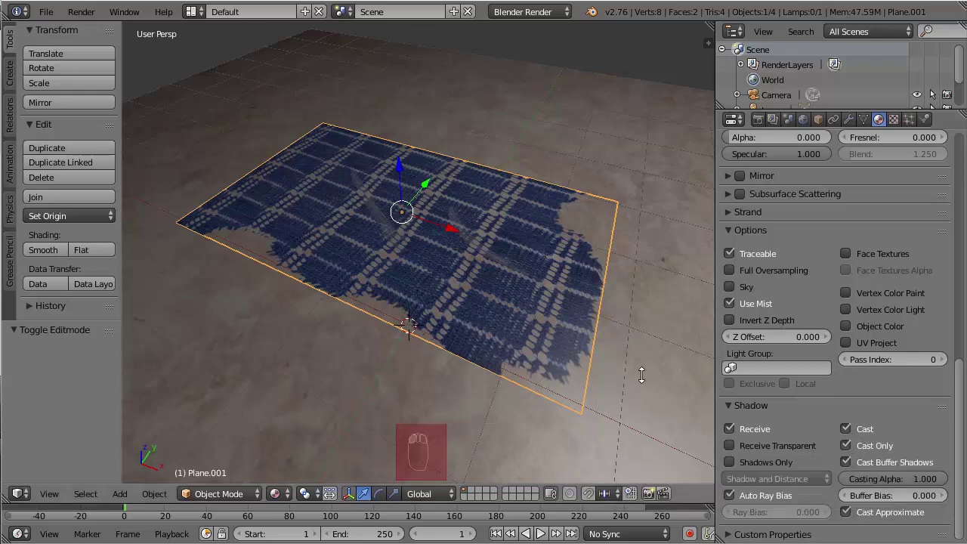
{"action": "key", "text": "F12"}
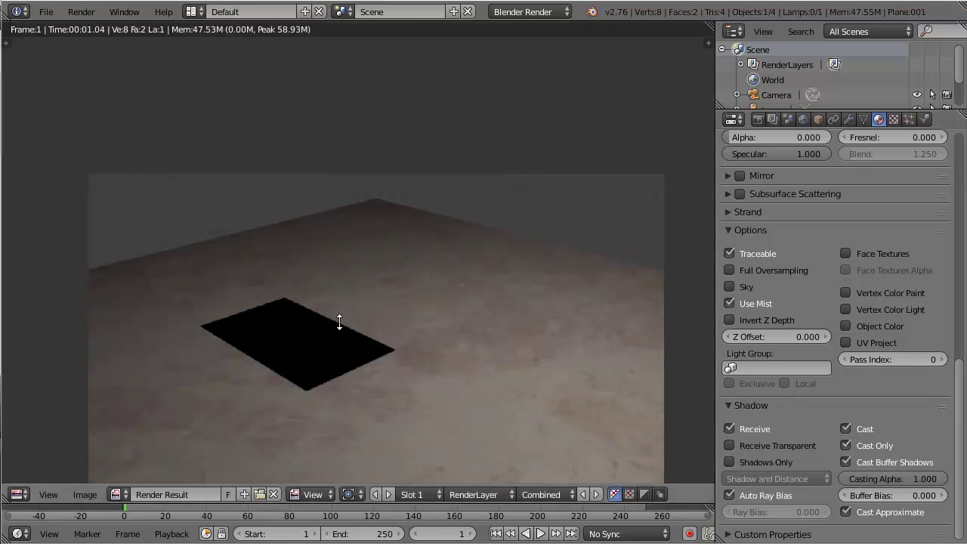
{"action": "key", "text": "Escape"}
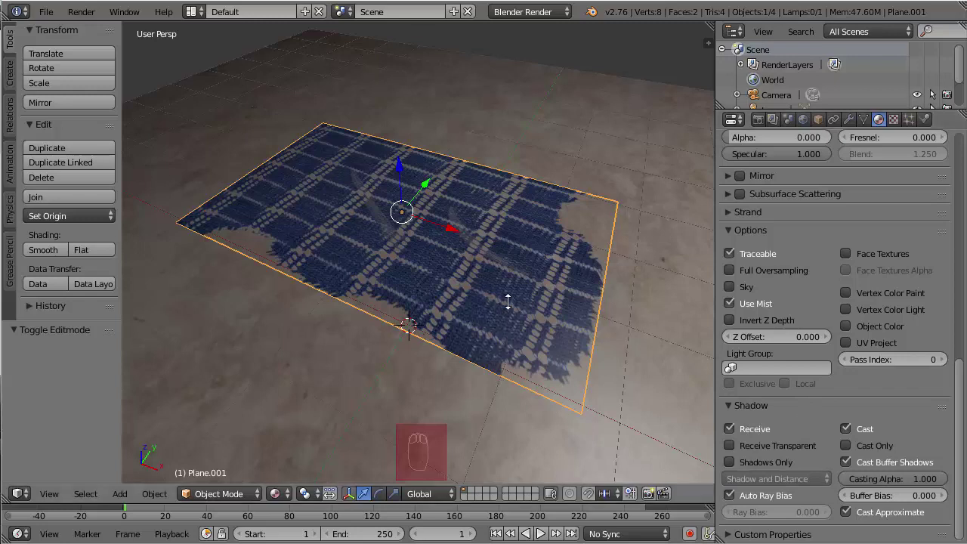
- Select the marble ground plane below the fabric
{"action": "middle_click_drag", "start_coordinate": [507, 302], "coordinate": [557, 370], "text": "ctrl"}
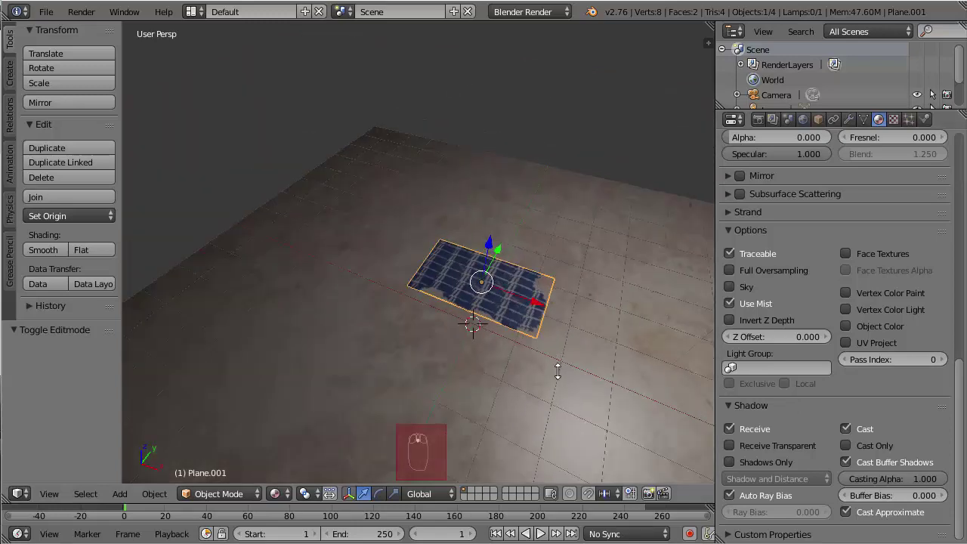
{"action": "right_click", "coordinate": [557, 370]}
{"action": "middle_click_drag", "start_coordinate": [594, 375], "coordinate": [794, 393], "text": "ctrl"}
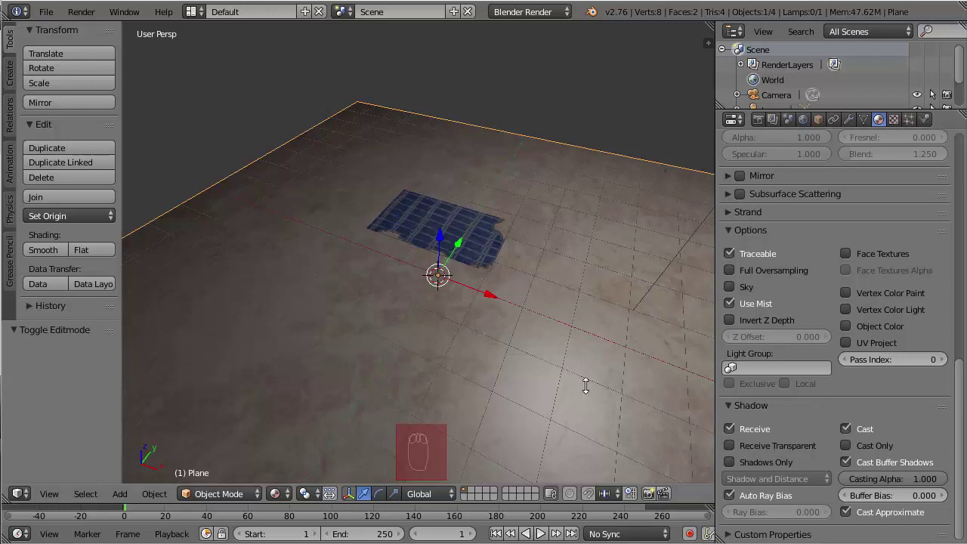
- Test-render with Receive shadows disabled on the ground material, and re-enable Receive
{"action": "left_click", "coordinate": [730, 428]}
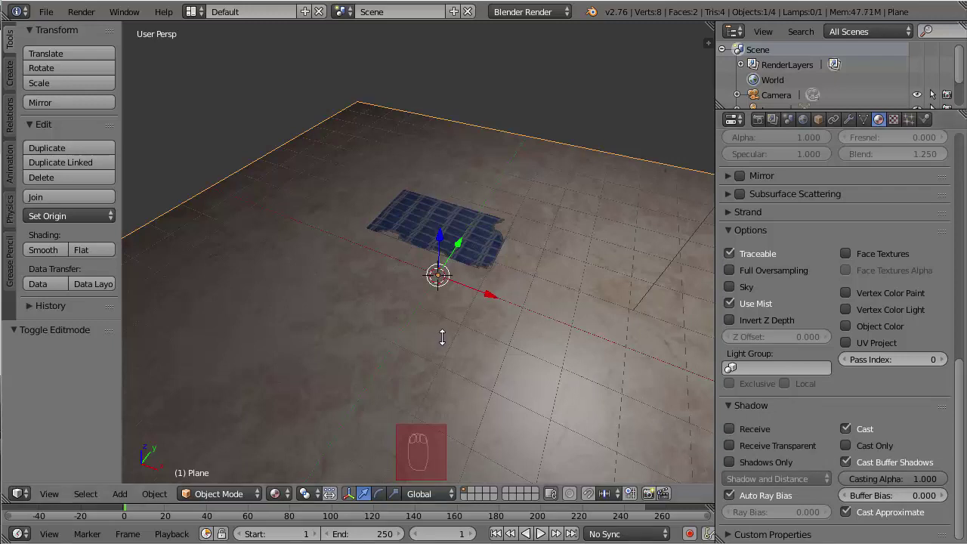
{"action": "key", "text": "F12"}
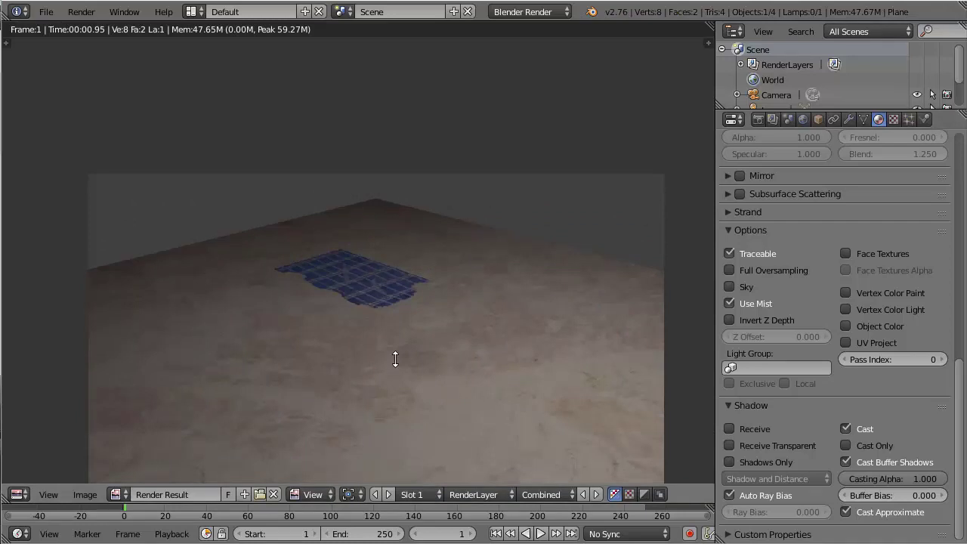
{"action": "key", "text": "Escape"}
{"action": "left_click", "coordinate": [730, 429]}
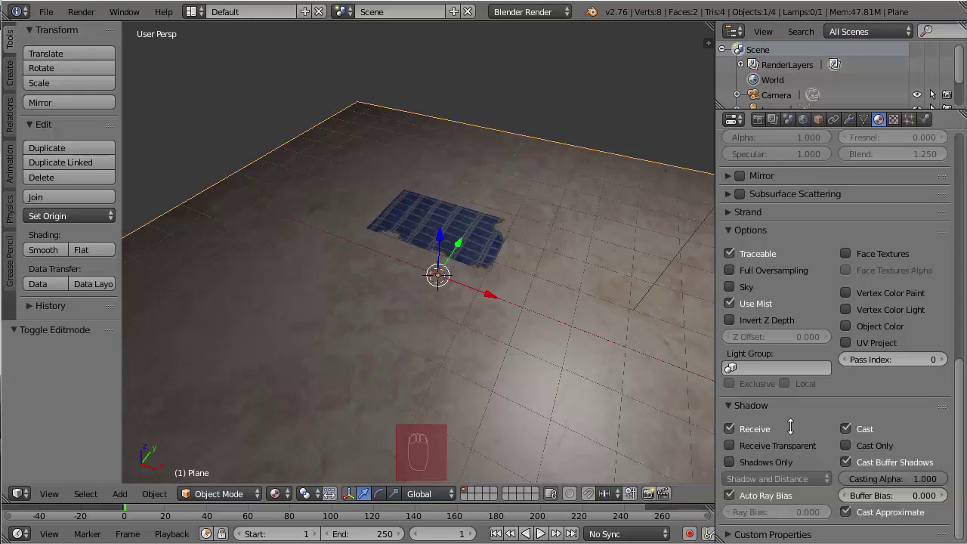
- Enable Receive Transparent shadows on the ground material and render to examine the fabric's shadow shape
{"action": "left_click", "coordinate": [729, 445]}
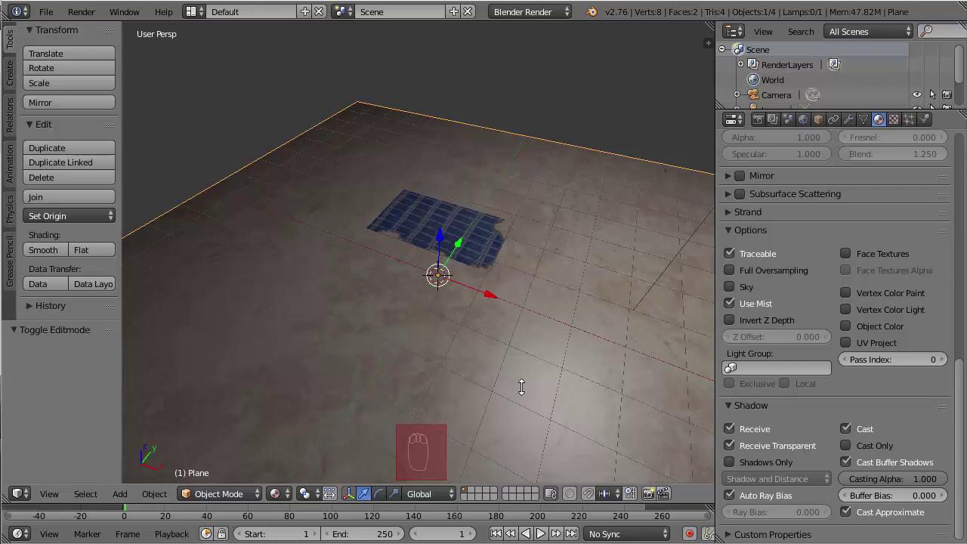
{"action": "key", "text": "F12"}
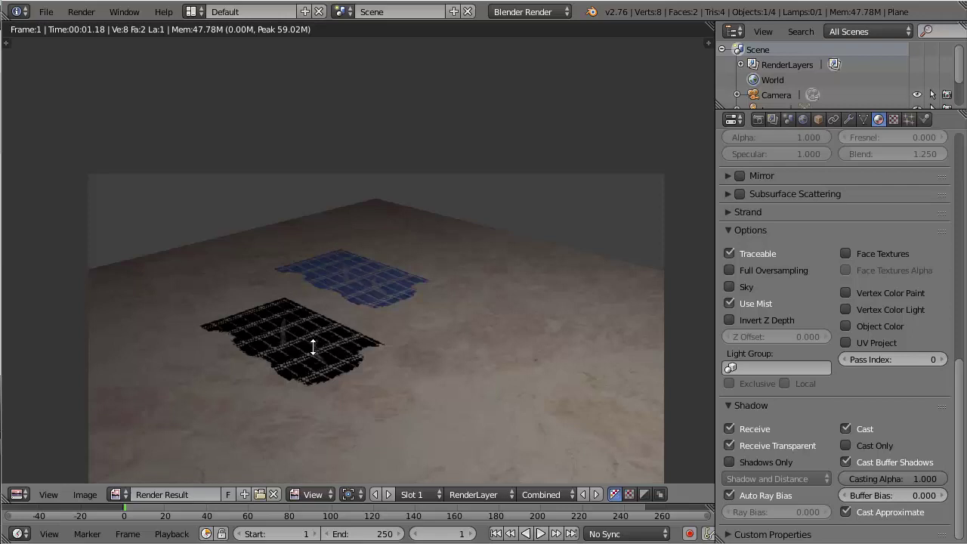
{"action": "scroll", "coordinate": [281, 335], "scroll_direction": "up", "scroll_amount": 3}
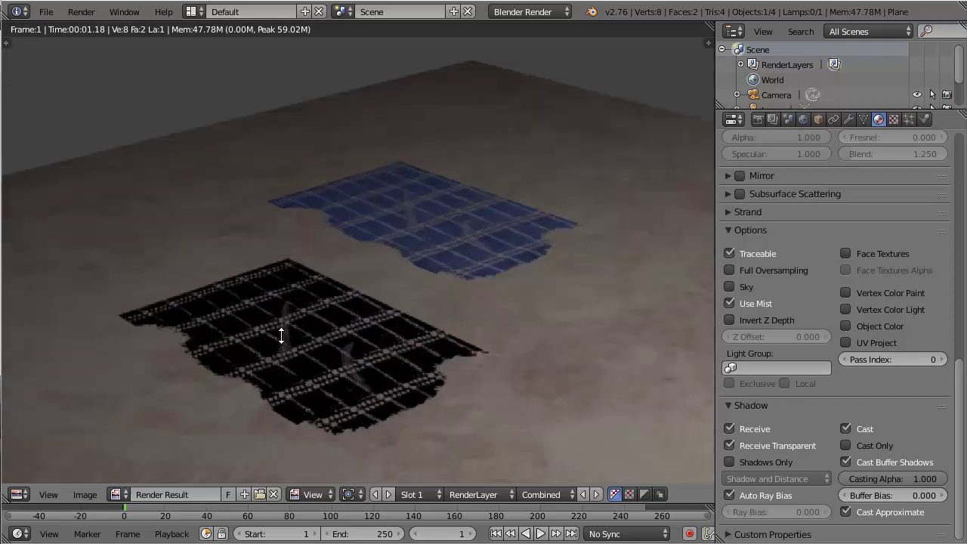
{"action": "scroll", "coordinate": [281, 335], "scroll_direction": "down", "scroll_amount": 4}
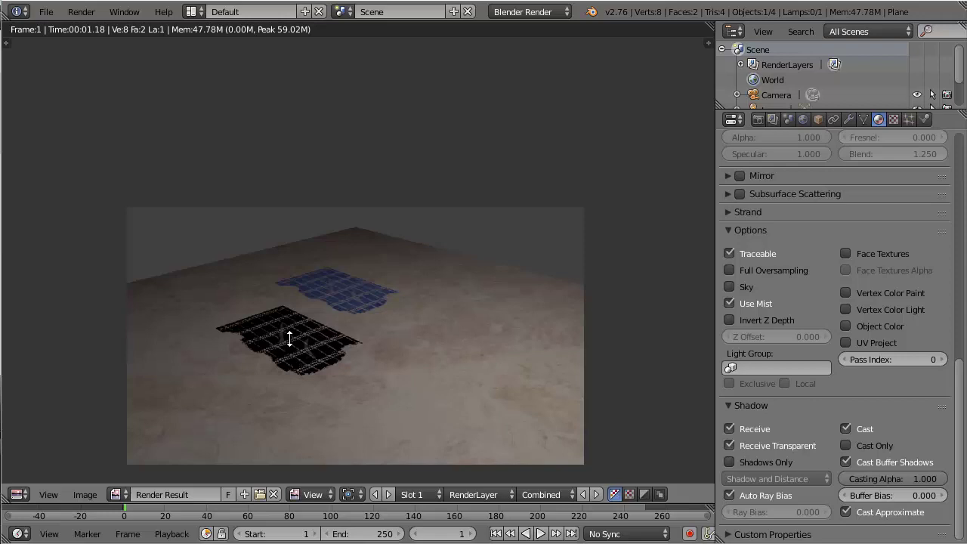
{"action": "key", "text": "Escape"}
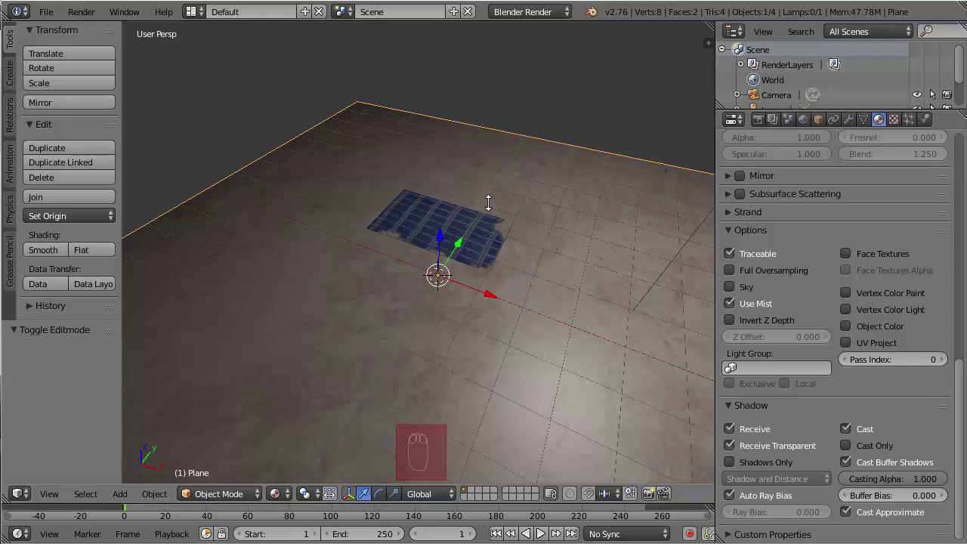
- Set the lamp's shadow colour to a pale yellow (R 0.579, G 0.581, B 0.418) and render the scene
{"action": "scroll", "coordinate": [488, 203], "scroll_direction": "down", "scroll_amount": 3}
{"action": "middle_click_drag", "start_coordinate": [566, 196], "coordinate": [569, 147]}
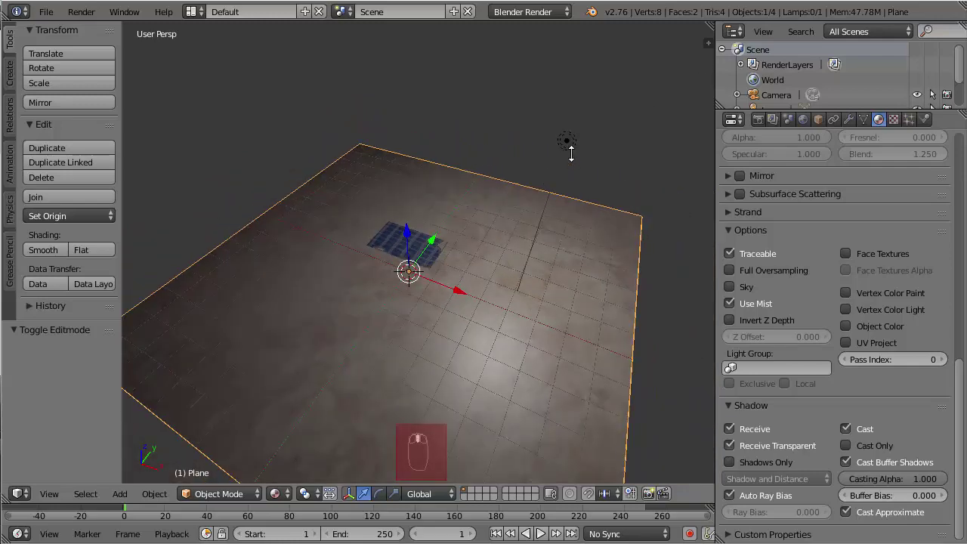
{"action": "right_click", "coordinate": [570, 143]}
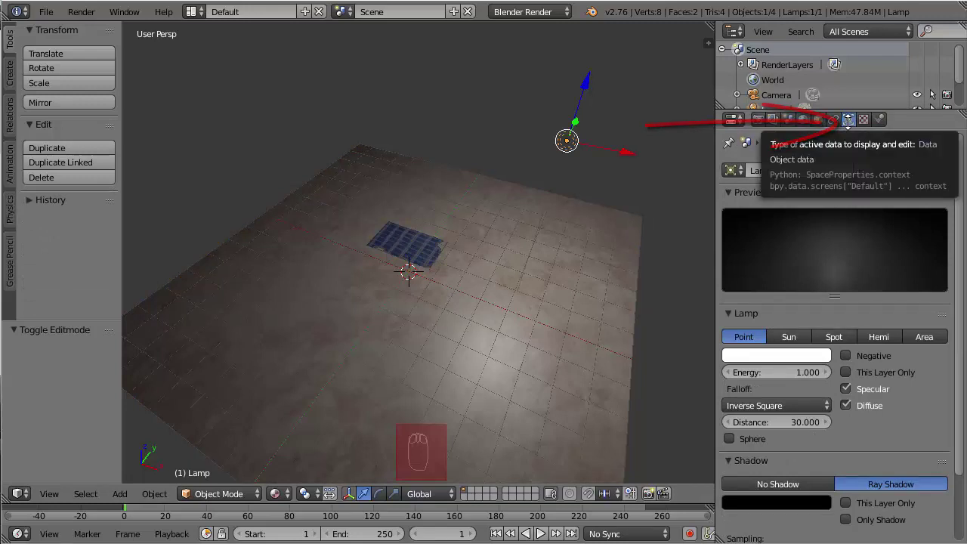
{"action": "scroll", "coordinate": [860, 240], "scroll_direction": "down", "scroll_amount": 3}
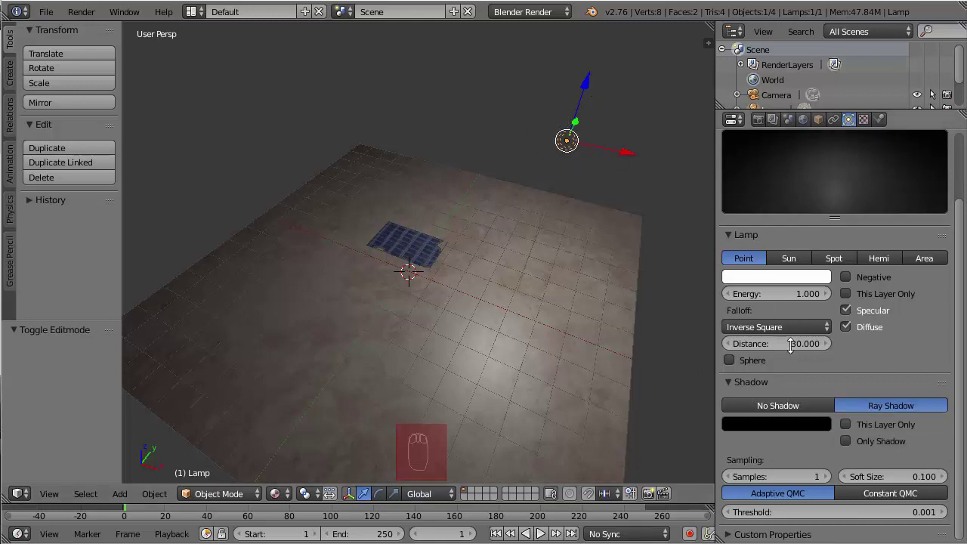
{"action": "left_click", "coordinate": [793, 424]}
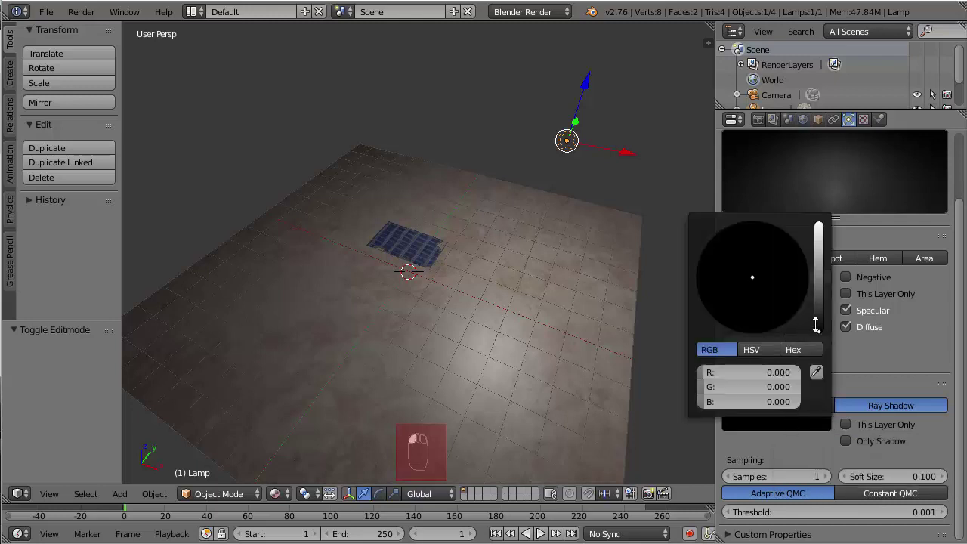
{"action": "left_click_drag", "start_coordinate": [815, 320], "coordinate": [822, 242]}
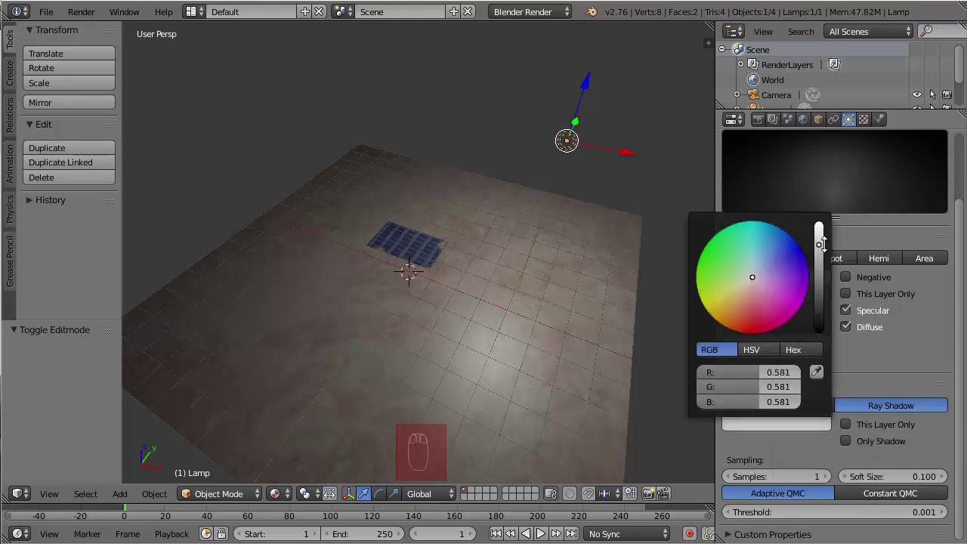
{"action": "left_click", "coordinate": [747, 281]}
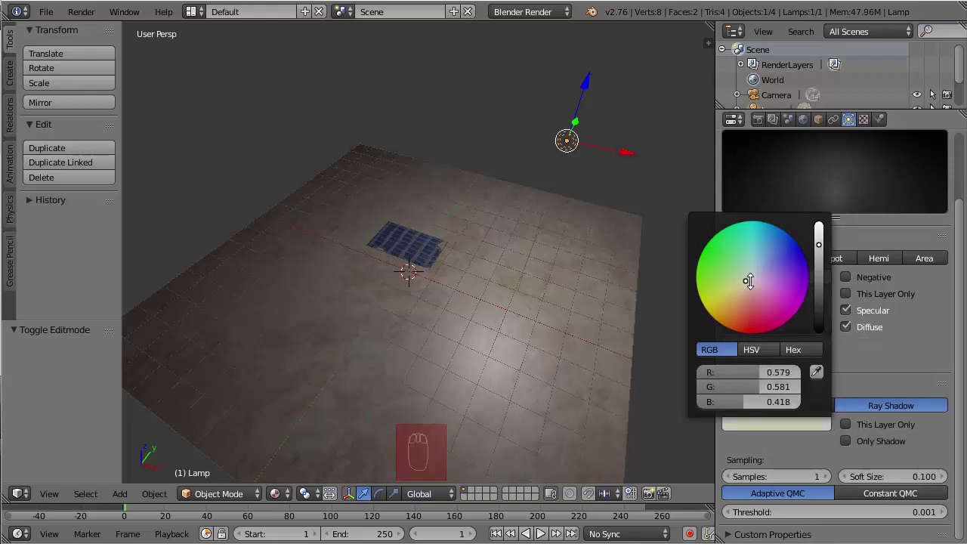
{"action": "key", "text": "F12"}
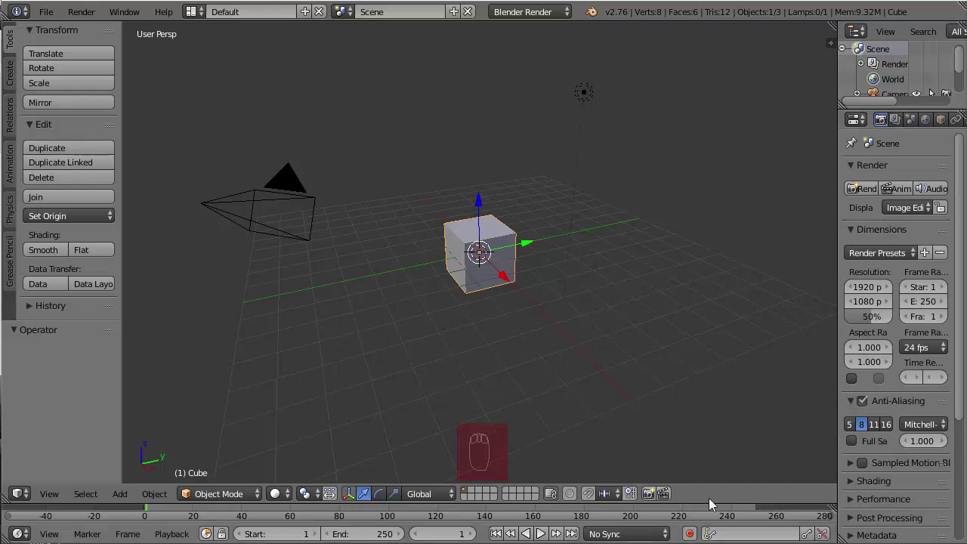
- Delete the default cube in the new scene and add a ground plane scaled by 8
{"action": "key", "text": "Delete"}
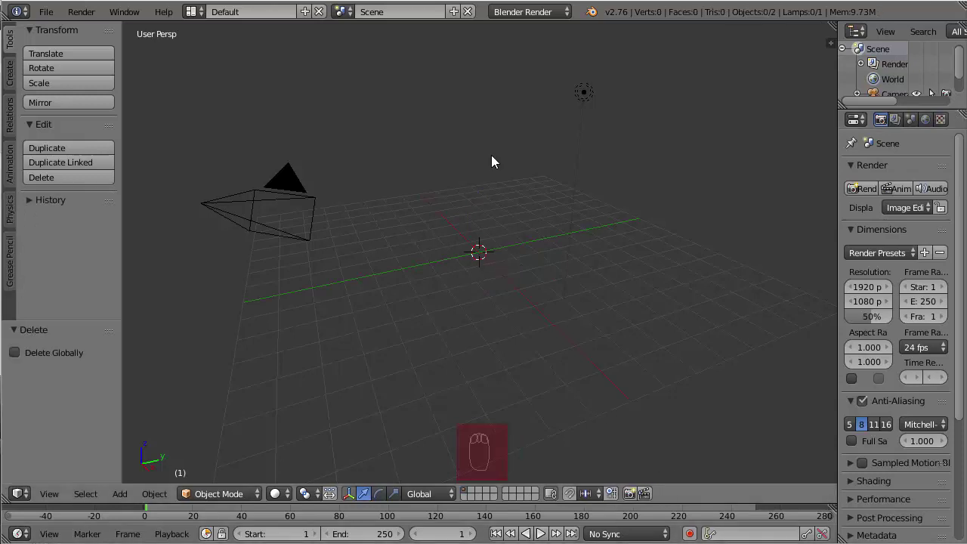
{"action": "key", "text": "shift+a"}
{"action": "mouse_move", "coordinate": [507, 158]}
{"action": "left_click", "coordinate": [539, 158]}
{"action": "key", "text": "s"}
{"action": "key", "text": "8"}
{"action": "key", "text": "Return"}
- Add a second plane, raise it above the ground, and scale it to about 0.778 along Y and 1.28 along X
{"action": "key", "text": "shift+a"}
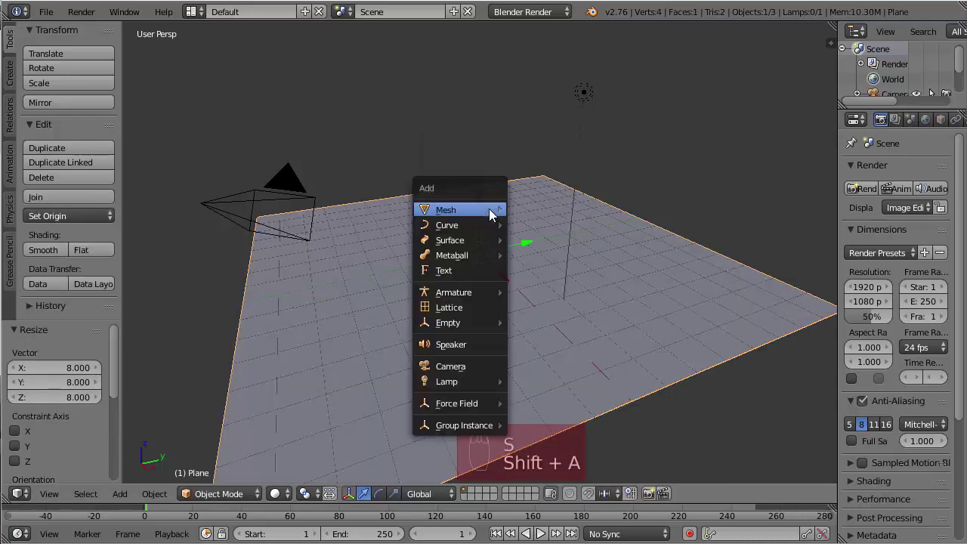
{"action": "left_click", "coordinate": [520, 212]}
{"action": "key", "text": "g"}
{"action": "key", "text": "z"}
{"action": "left_click", "coordinate": [518, 172]}
{"action": "middle_click_drag", "start_coordinate": [517, 172], "coordinate": [507, 205]}
{"action": "key", "text": "s"}
{"action": "key", "text": "y"}
{"action": "left_click", "coordinate": [505, 209]}
{"action": "key", "text": "s"}
{"action": "key", "text": "x"}
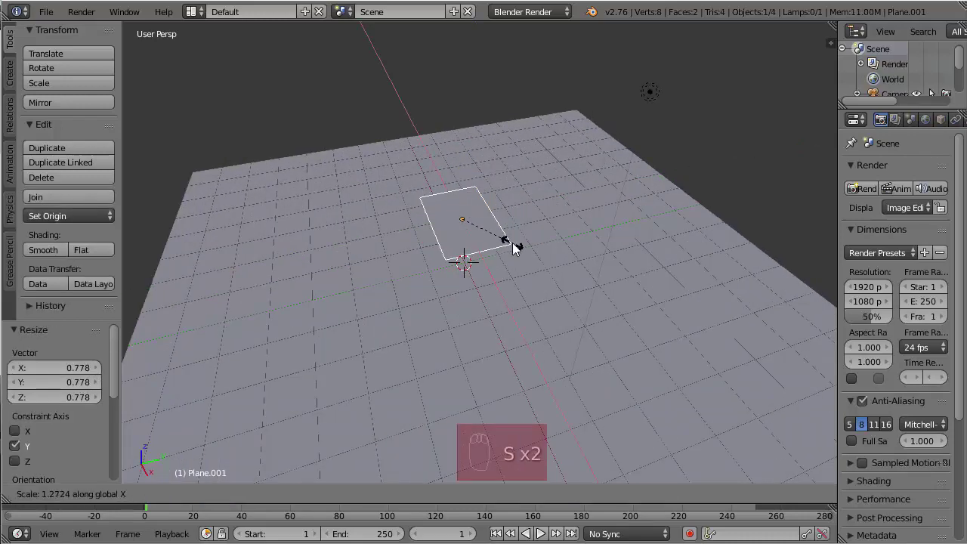
{"action": "left_click", "coordinate": [513, 245]}
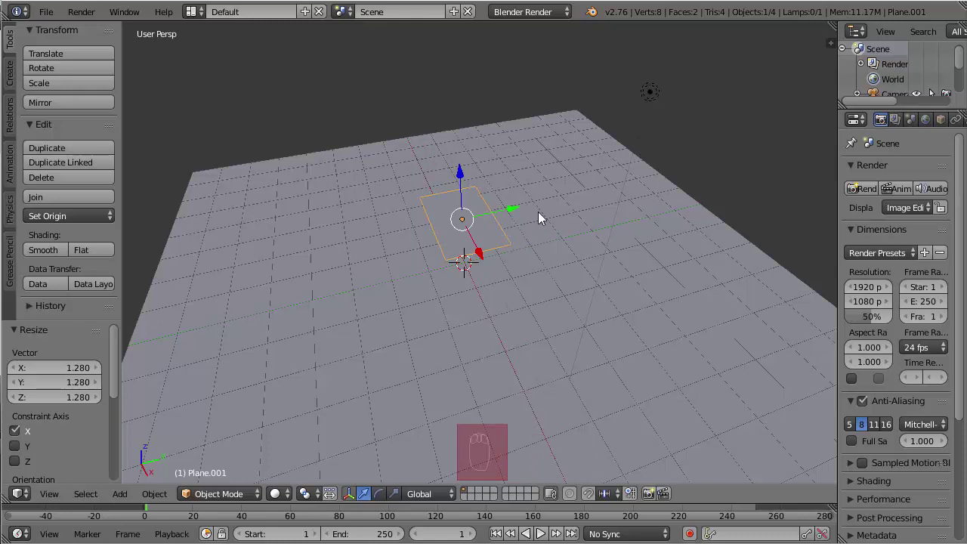
- Switch the render engine to Cycles Render and show the small plane's material settings in a widened properties editor
{"action": "left_click", "coordinate": [561, 14]}
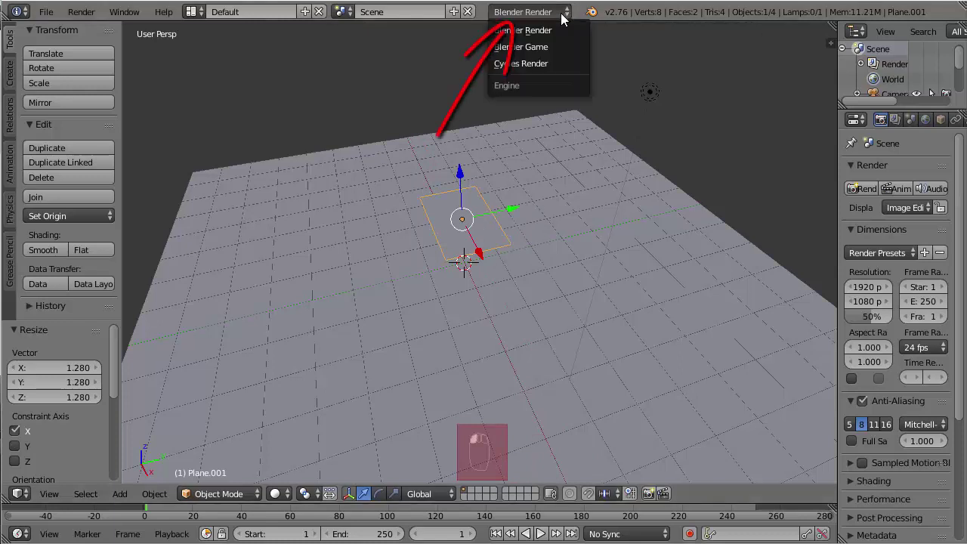
{"action": "left_click", "coordinate": [539, 60]}
{"action": "middle_click_drag", "start_coordinate": [521, 158], "coordinate": [742, 159]}
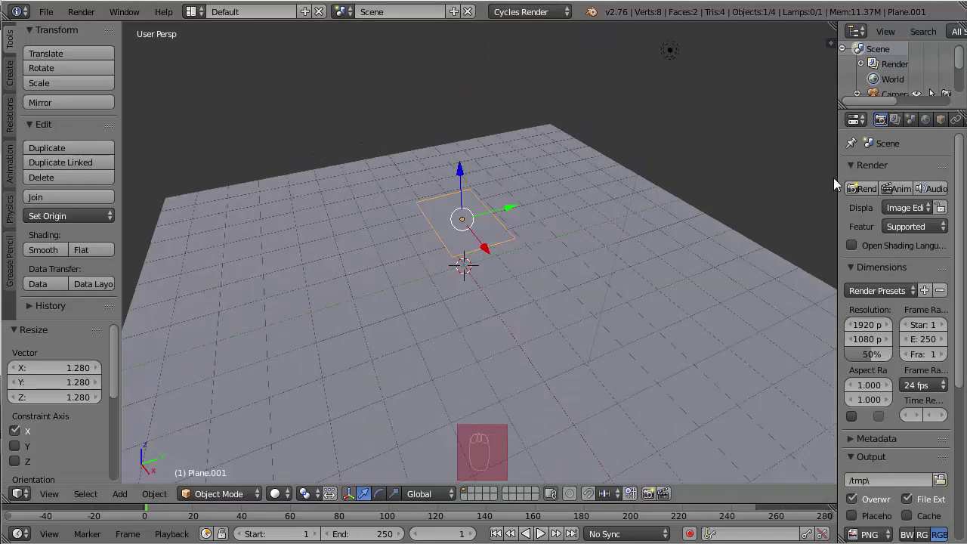
{"action": "left_click_drag", "start_coordinate": [837, 178], "coordinate": [775, 170]}
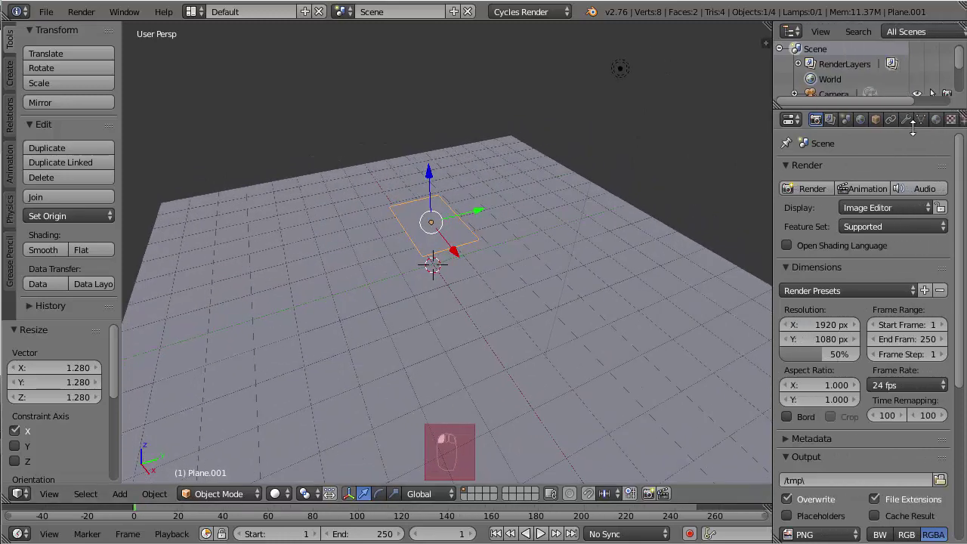
{"action": "left_click", "coordinate": [936, 119]}
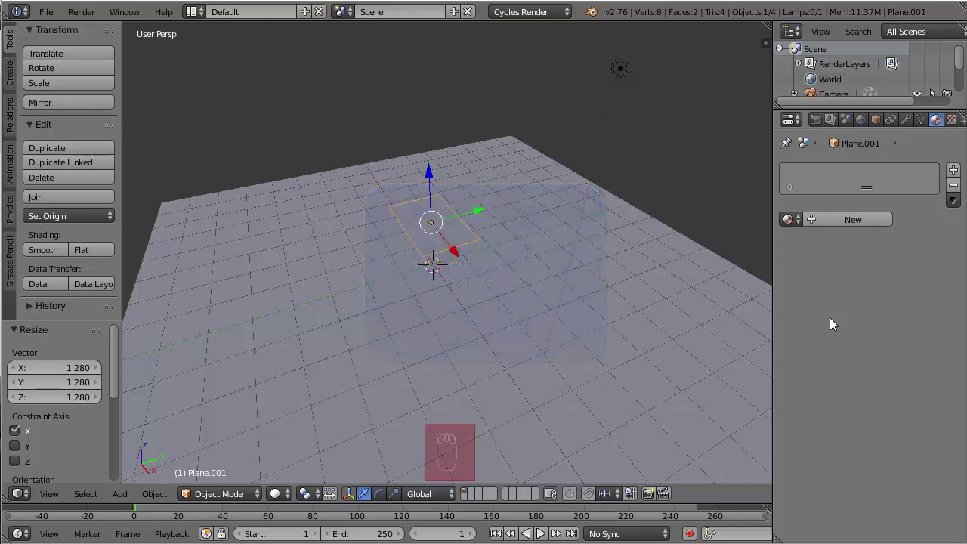
- Switch to the Compositing screen layout and split the 3D view, with the second view in Rendered shading fitted to the camera frame
{"action": "left_click", "coordinate": [192, 11]}
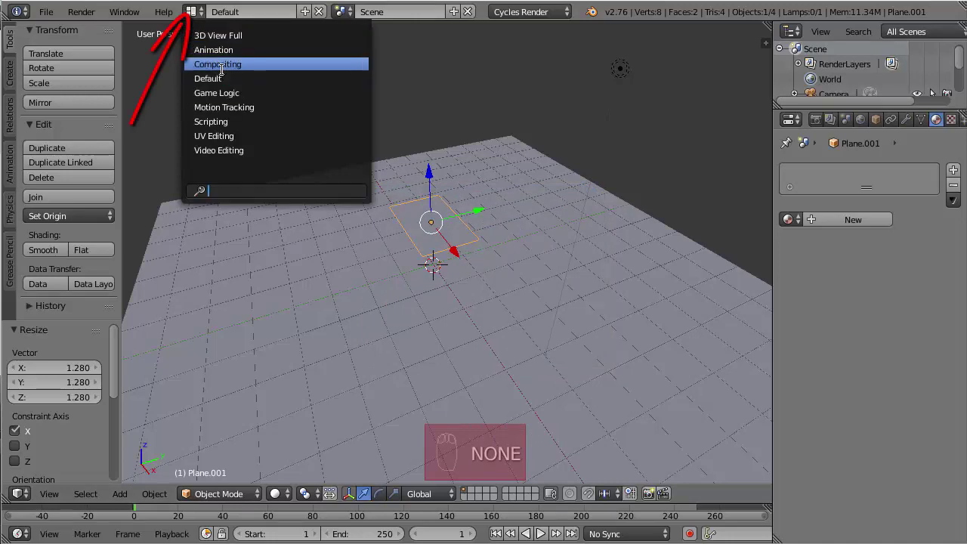
{"action": "left_click", "coordinate": [220, 67]}
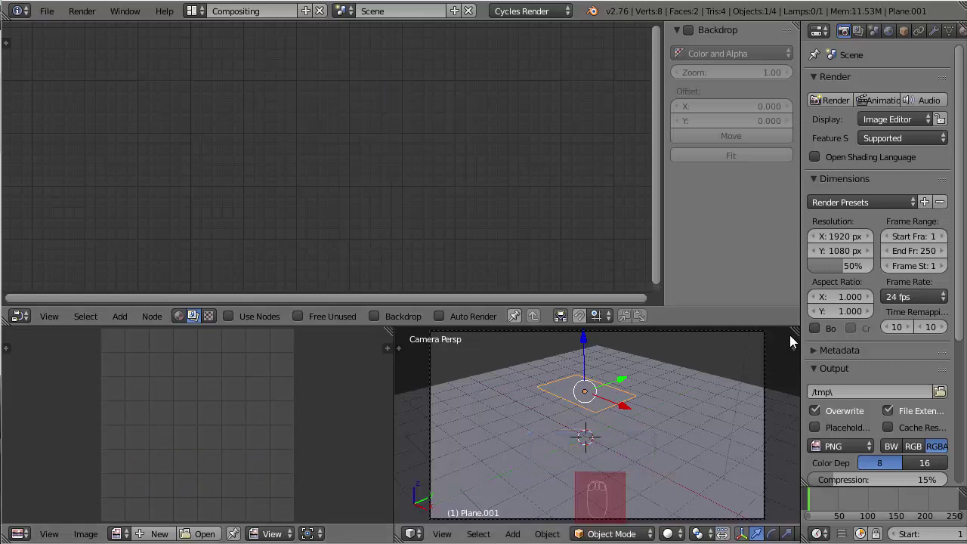
{"action": "left_click_drag", "start_coordinate": [790, 335], "coordinate": [601, 360]}
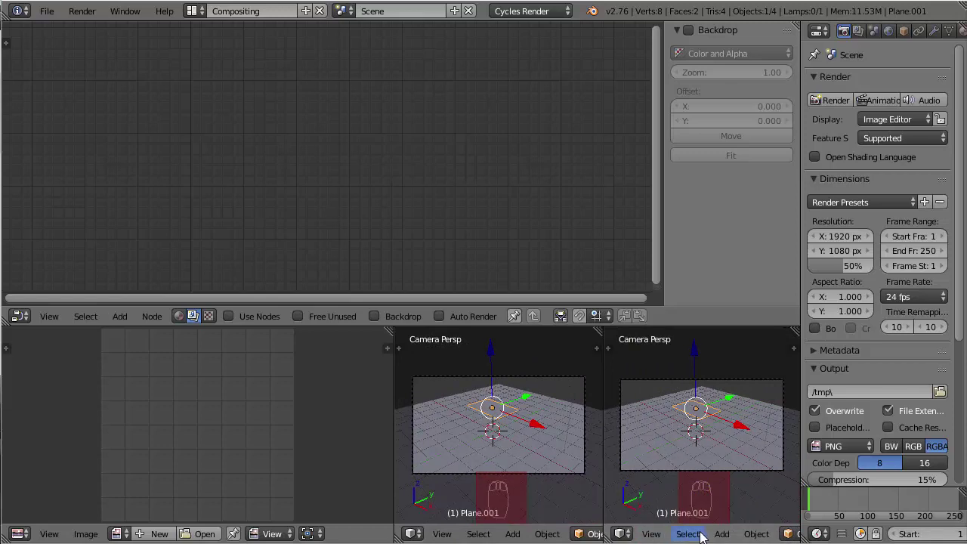
{"action": "scroll", "coordinate": [702, 536], "scroll_direction": "down", "scroll_amount": 6}
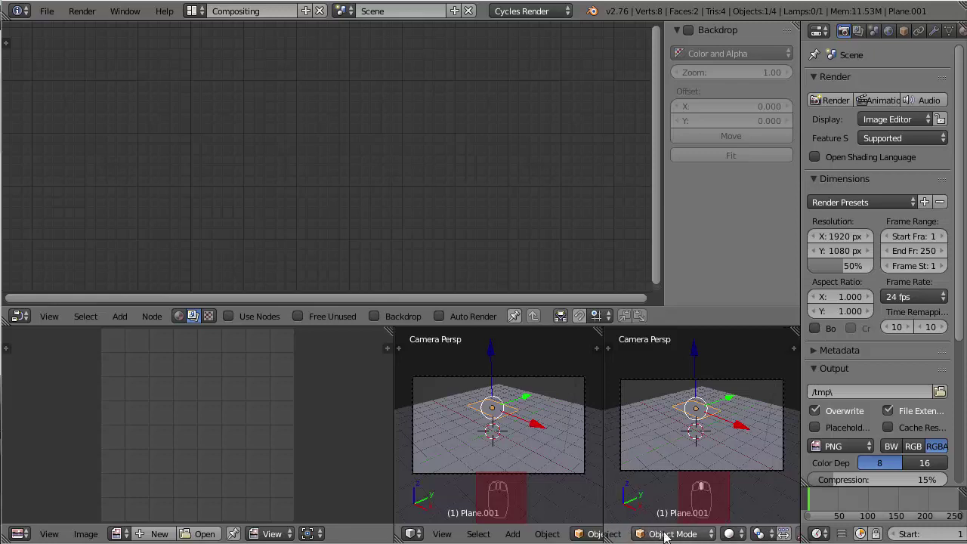
{"action": "left_click", "coordinate": [730, 533]}
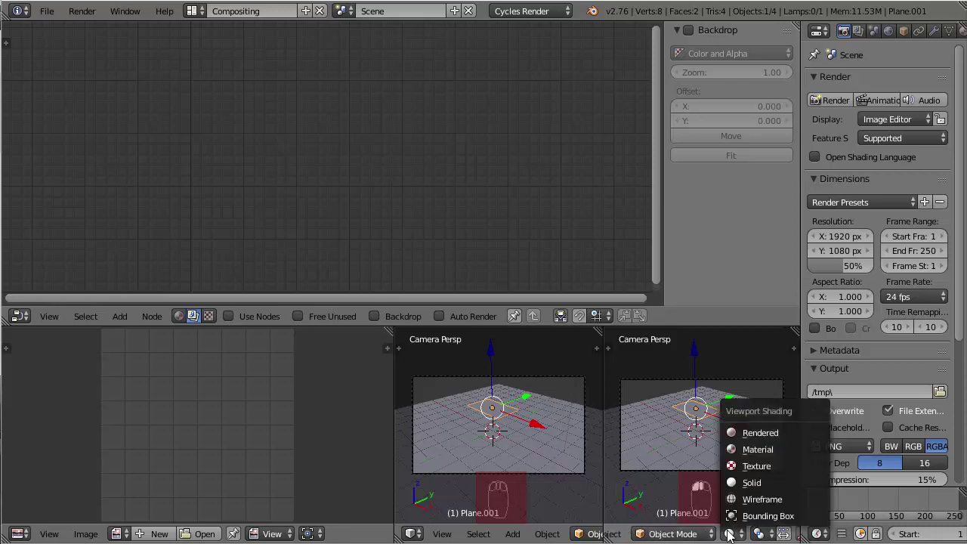
{"action": "left_click", "coordinate": [757, 432]}
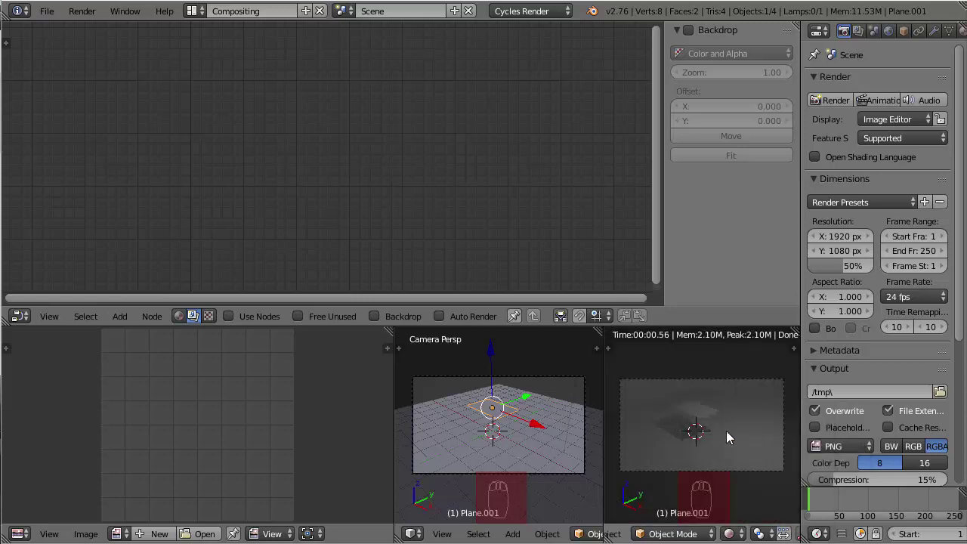
{"action": "key", "text": "Home"}
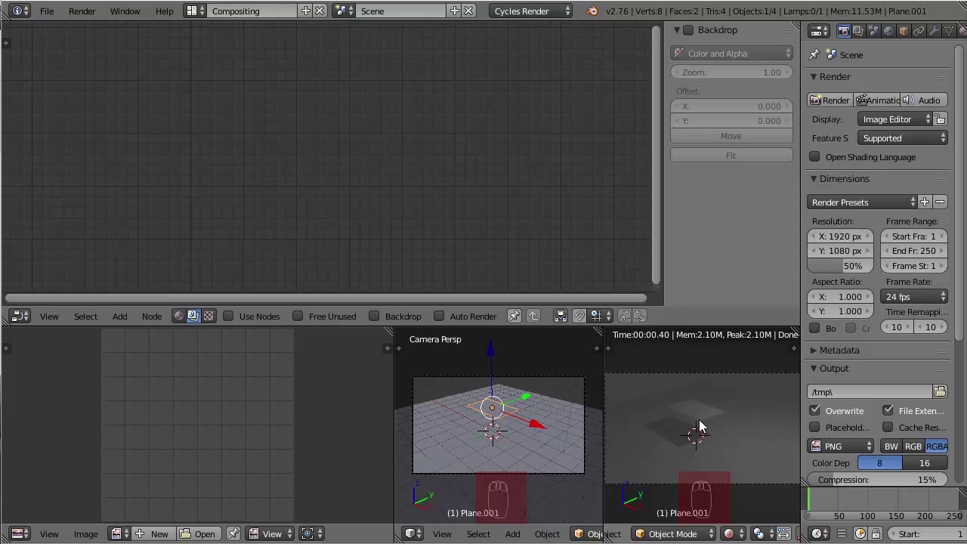
- Widen the working 3D view, turn it to a free perspective, and enlarge the node editor above it
{"action": "left_click_drag", "start_coordinate": [392, 418], "coordinate": [280, 421]}
{"action": "middle_click_drag", "start_coordinate": [469, 428], "coordinate": [443, 404]}
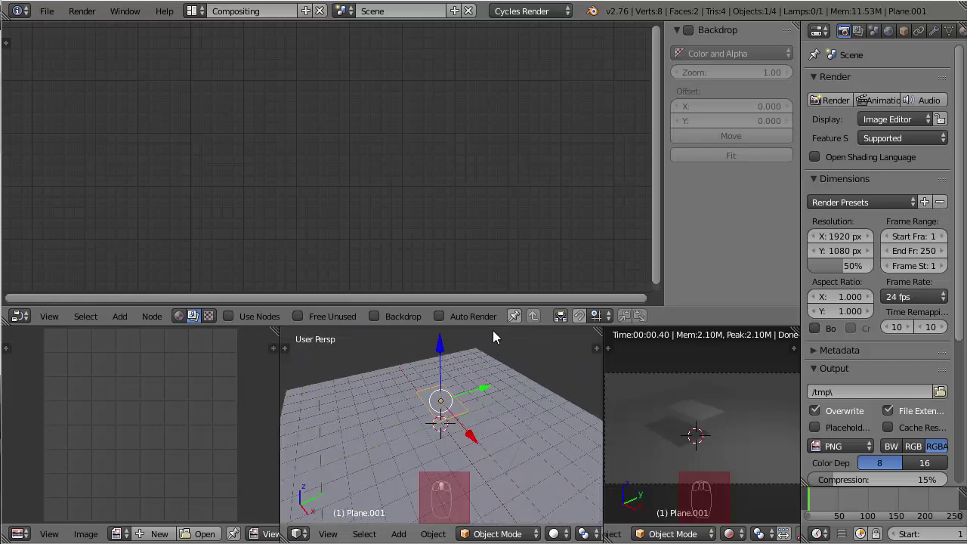
{"action": "left_click_drag", "start_coordinate": [495, 327], "coordinate": [488, 383]}
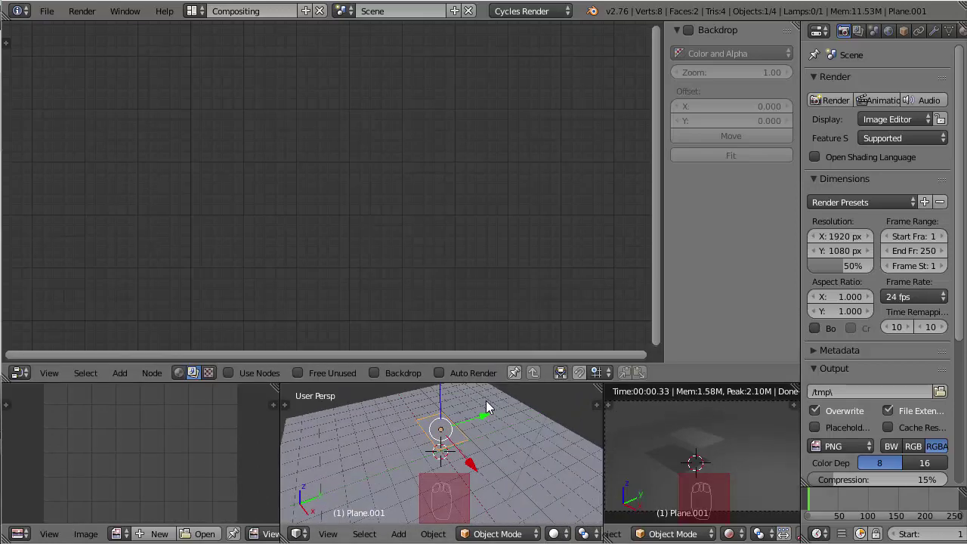
- Select the ground plane, switch the node editor to material nodes, and create a new material for the plane
{"action": "right_click", "coordinate": [519, 453]}
{"action": "middle_click_drag", "start_coordinate": [507, 454], "coordinate": [512, 444]}
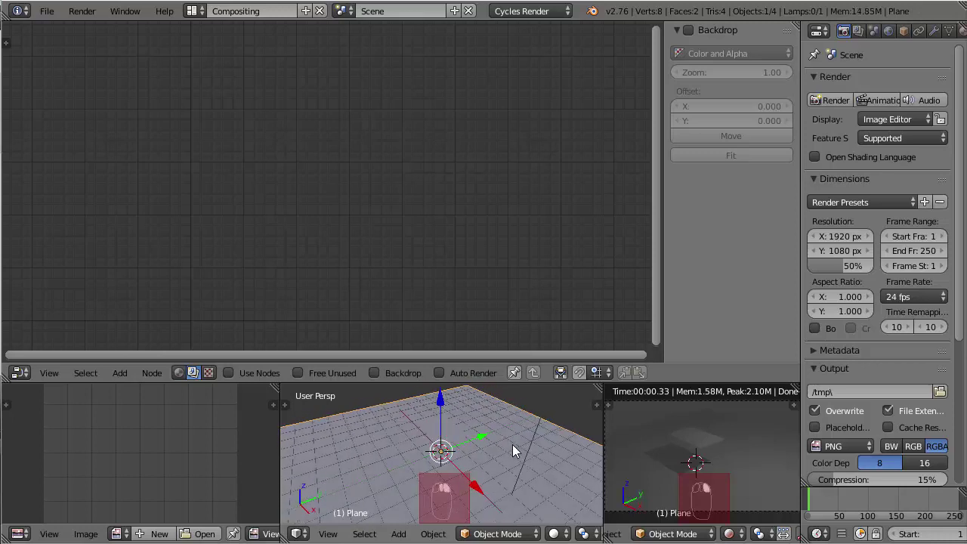
{"action": "left_click", "coordinate": [179, 373]}
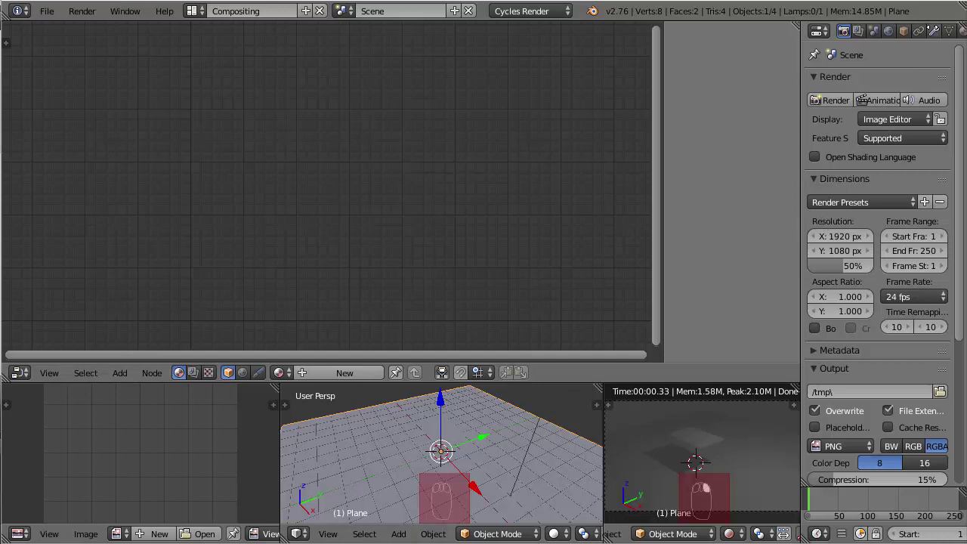
{"action": "scroll", "coordinate": [929, 32], "scroll_direction": "right", "scroll_amount": 3}
{"action": "left_click", "coordinate": [879, 31]}
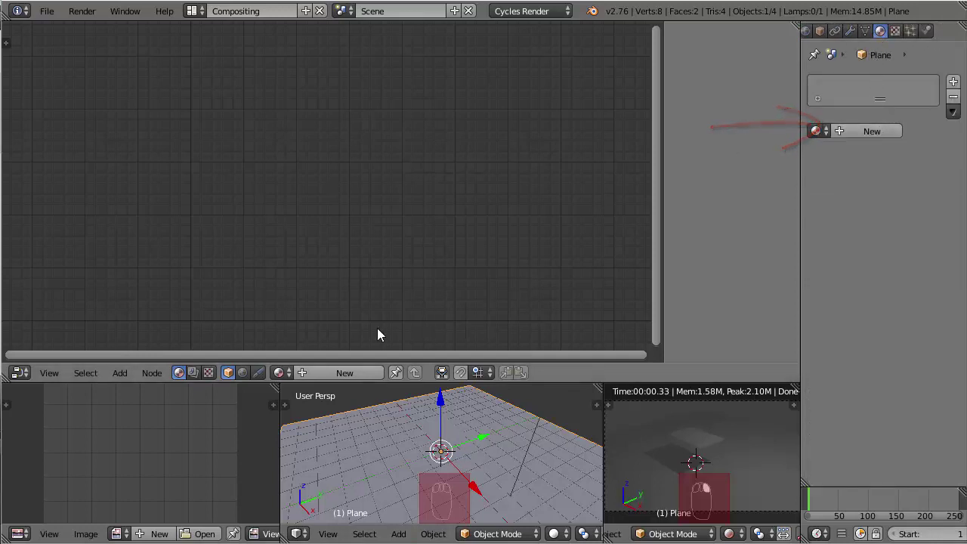
{"action": "left_click", "coordinate": [335, 376]}
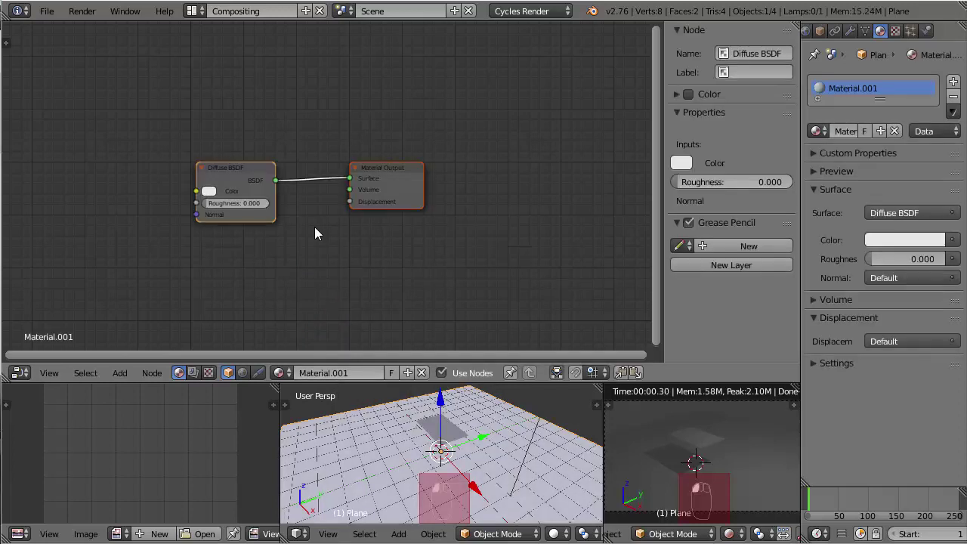
- Arrange the Diffuse BSDF and Material Output nodes side by side with a shorter gap between them
{"action": "middle_click_drag", "start_coordinate": [268, 223], "coordinate": [316, 221]}
{"action": "scroll", "coordinate": [322, 214], "scroll_direction": "up", "scroll_amount": 3}
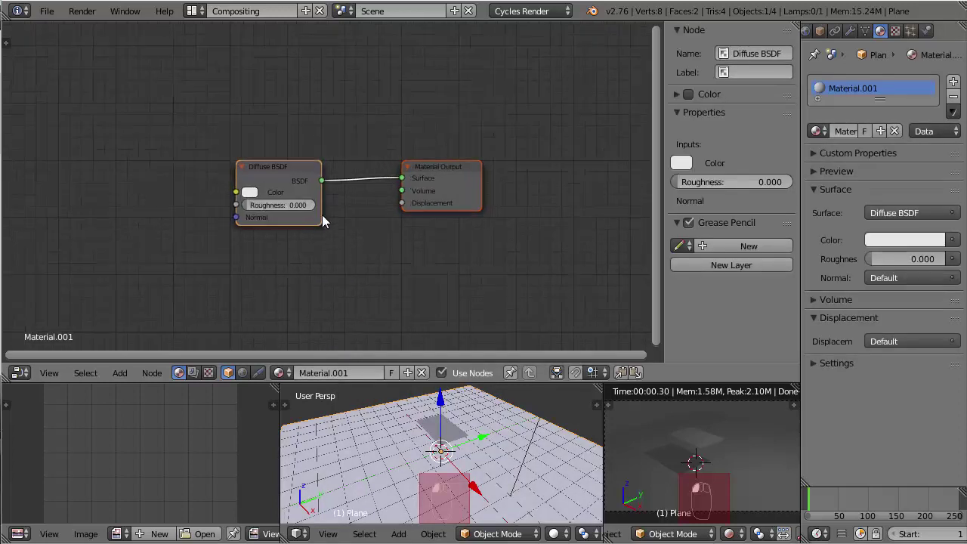
{"action": "middle_click_drag", "start_coordinate": [370, 188], "coordinate": [345, 188]}
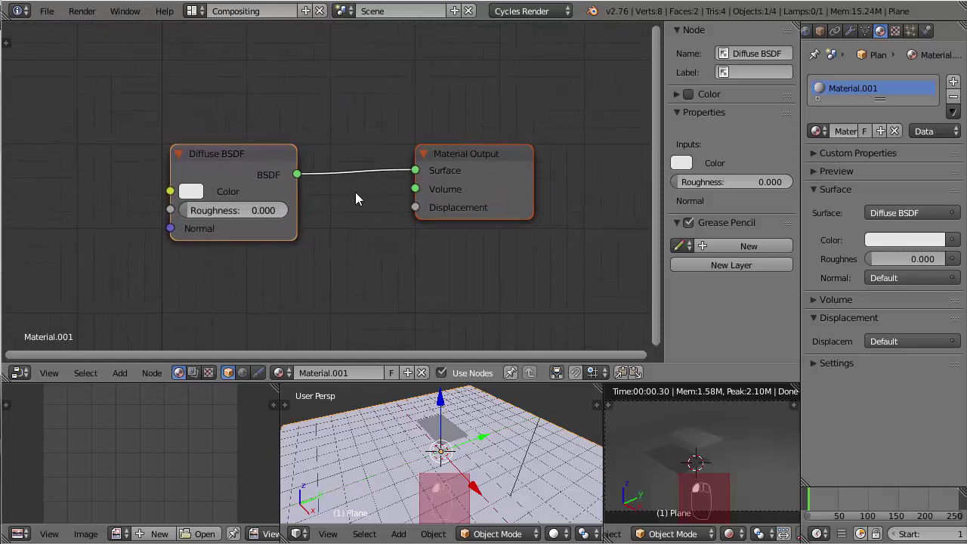
{"action": "left_click_drag", "start_coordinate": [254, 152], "coordinate": [278, 151]}
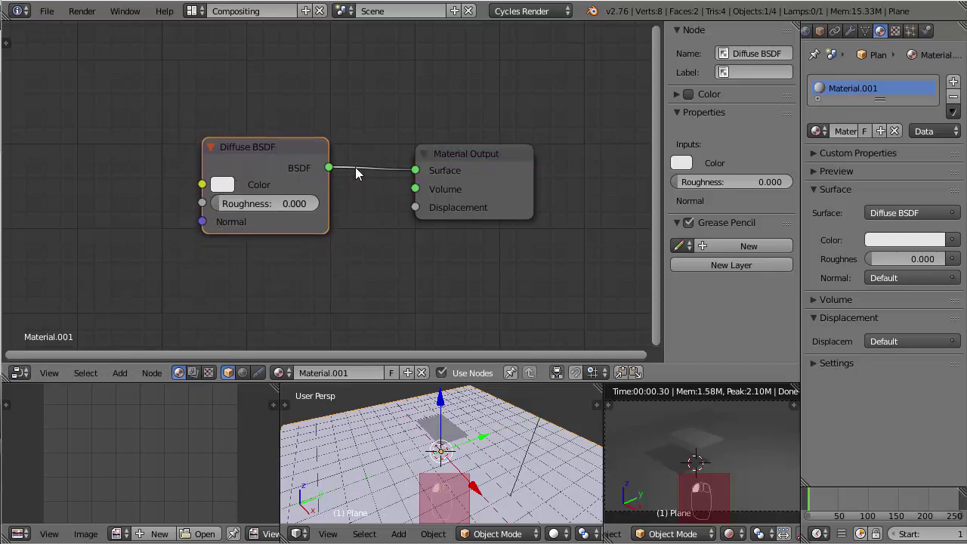
{"action": "mouse_move", "coordinate": [491, 153]}
{"action": "left_mouse_down"}
{"action": "mouse_move", "coordinate": [478, 165]}
{"action": "mouse_move", "coordinate": [480, 149]}
{"action": "mouse_move", "coordinate": [488, 156]}
{"action": "left_mouse_up"}
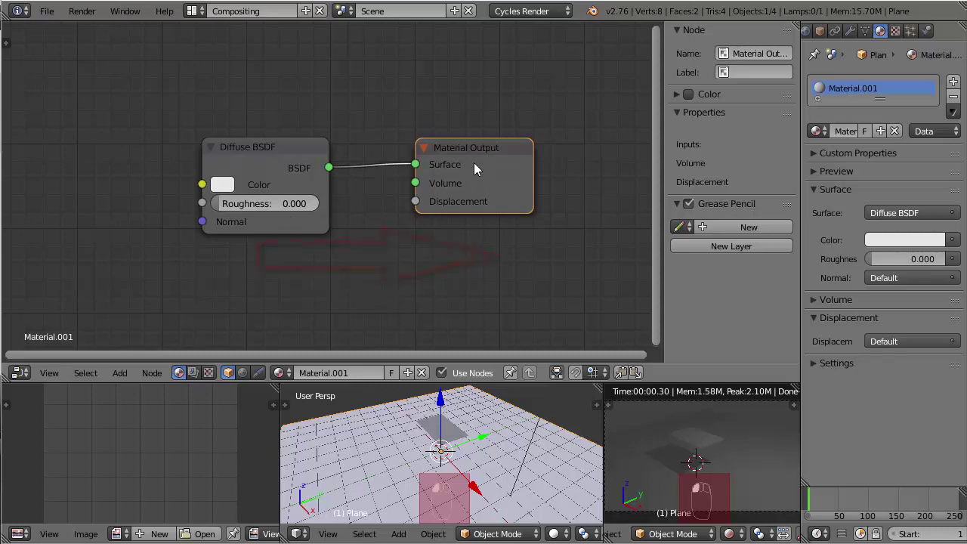
- Set the ground material's Diffuse BSDF colour to a light beige
{"action": "left_click", "coordinate": [225, 186]}
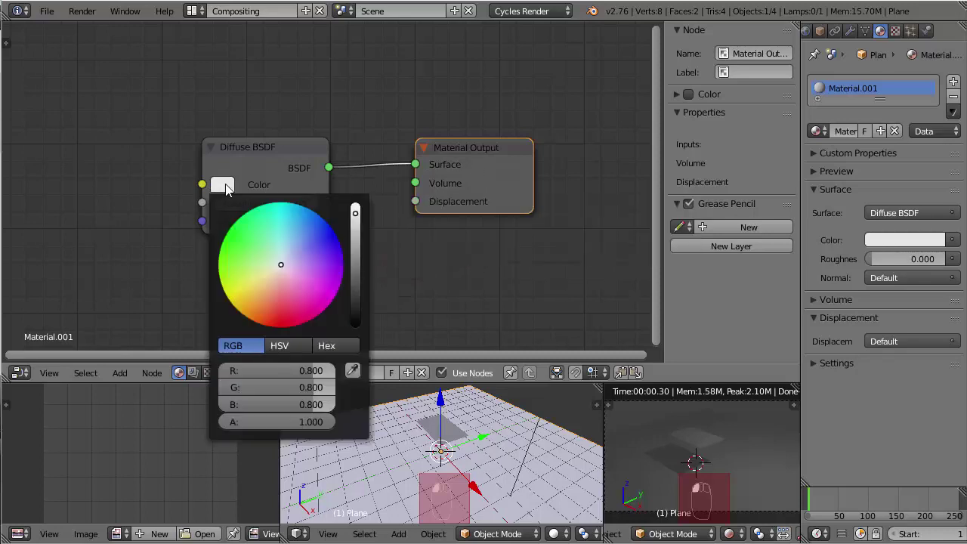
{"action": "mouse_move", "coordinate": [287, 232]}
{"action": "left_mouse_down"}
{"action": "mouse_move", "coordinate": [322, 271]}
{"action": "mouse_move", "coordinate": [275, 281]}
{"action": "mouse_move", "coordinate": [262, 296]}
{"action": "mouse_move", "coordinate": [229, 270]}
{"action": "mouse_move", "coordinate": [261, 250]}
{"action": "mouse_move", "coordinate": [315, 249]}
{"action": "mouse_move", "coordinate": [259, 300]}
{"action": "mouse_move", "coordinate": [308, 255]}
{"action": "mouse_move", "coordinate": [274, 272]}
{"action": "left_mouse_up"}
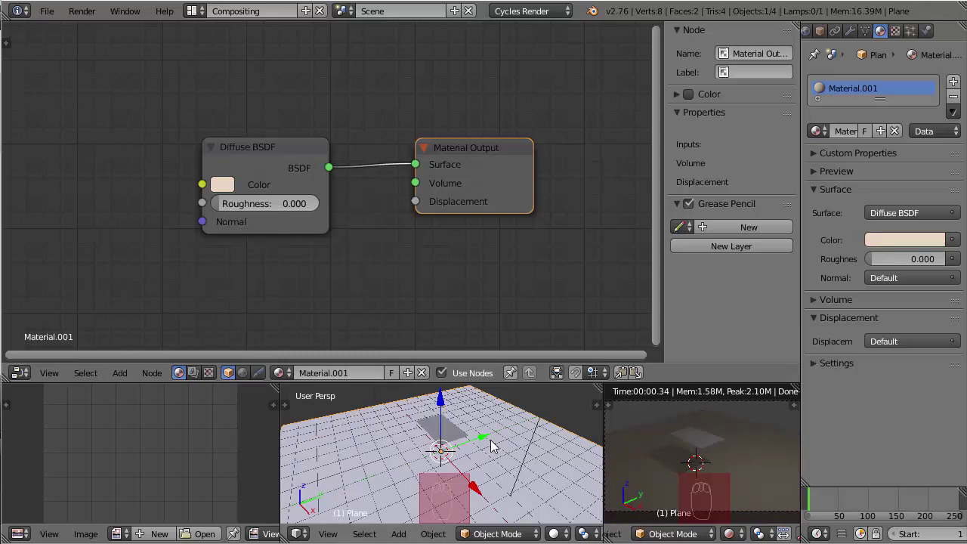
{"action": "middle_click_drag", "start_coordinate": [481, 452], "coordinate": [505, 445]}
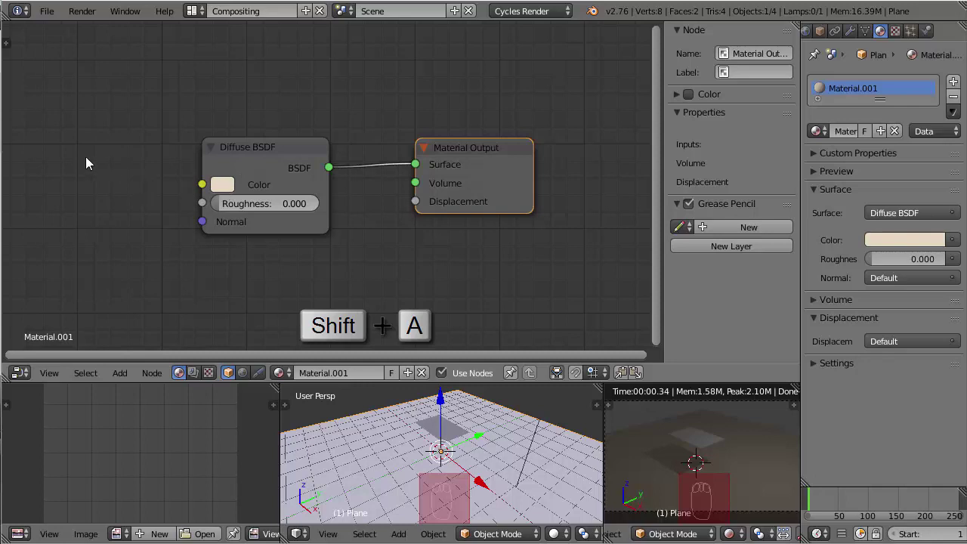
- Add an Image Texture node before the ground material's Diffuse BSDF and space the two nodes apart
{"action": "key", "text": "shift+a"}
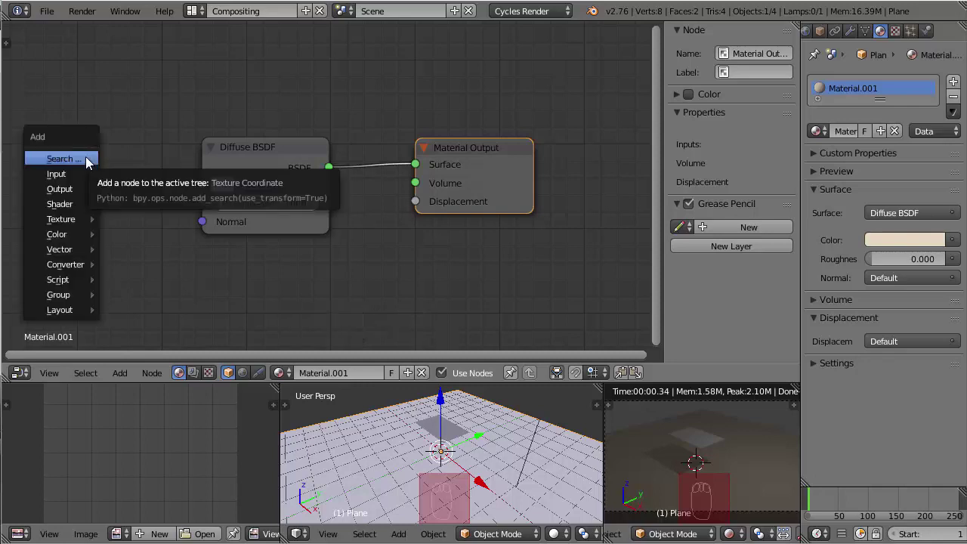
{"action": "mouse_move", "coordinate": [64, 218]}
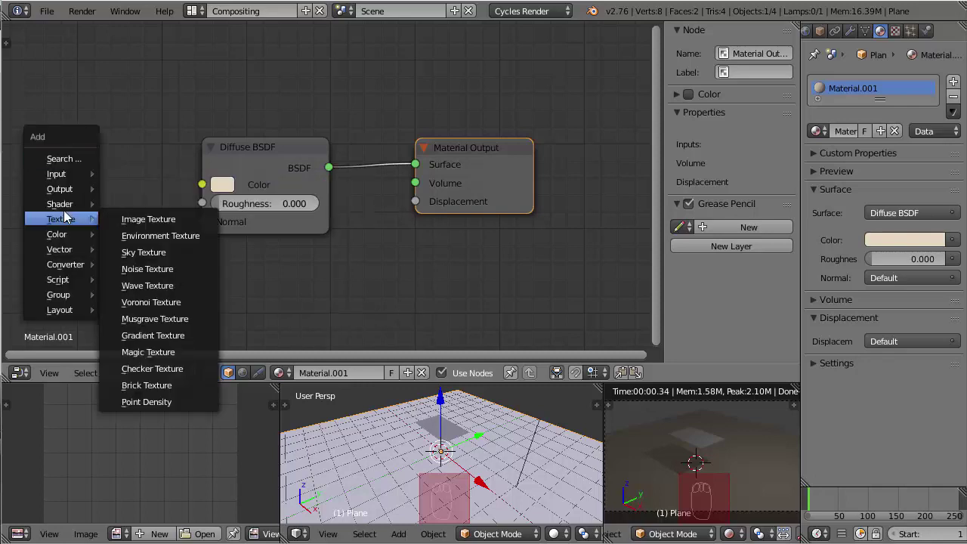
{"action": "mouse_move", "coordinate": [64, 250]}
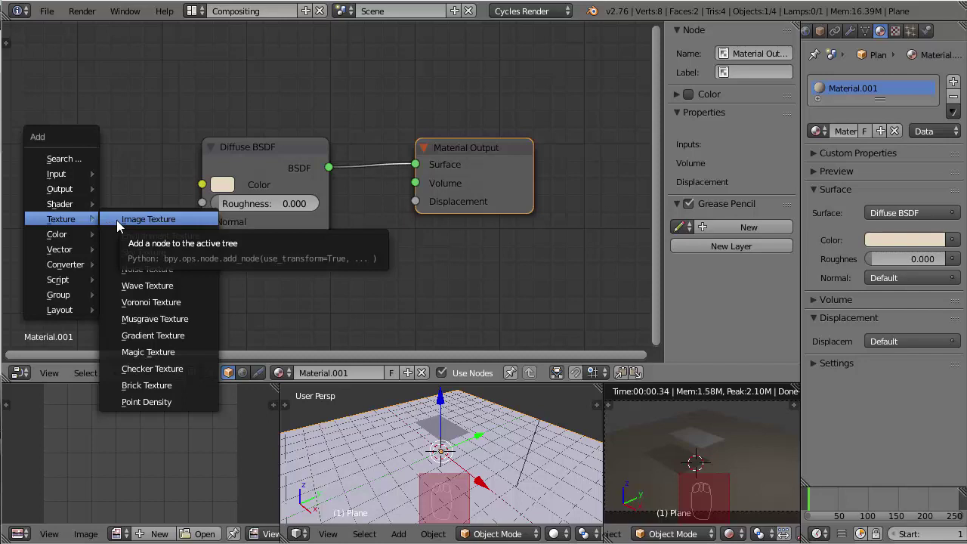
{"action": "left_click", "coordinate": [138, 225]}
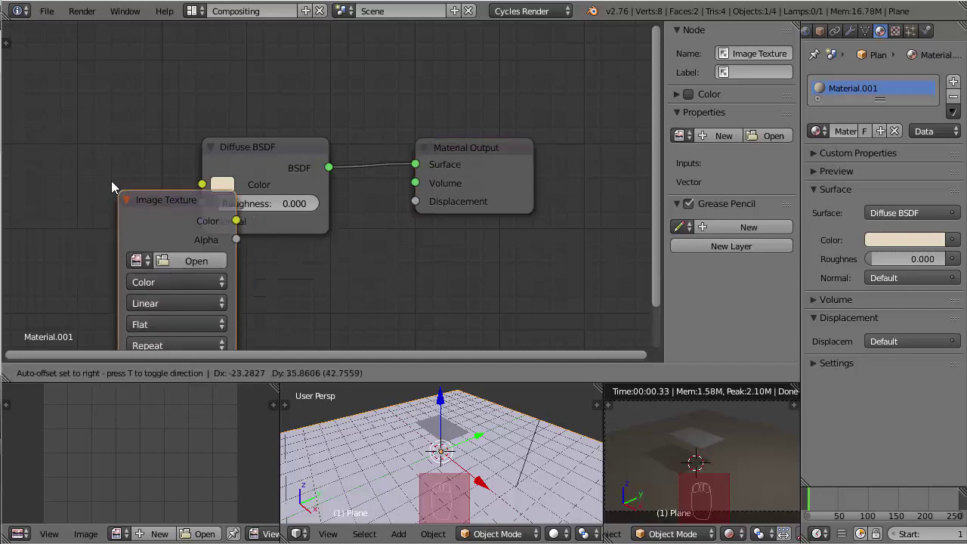
{"action": "left_click", "coordinate": [43, 91]}
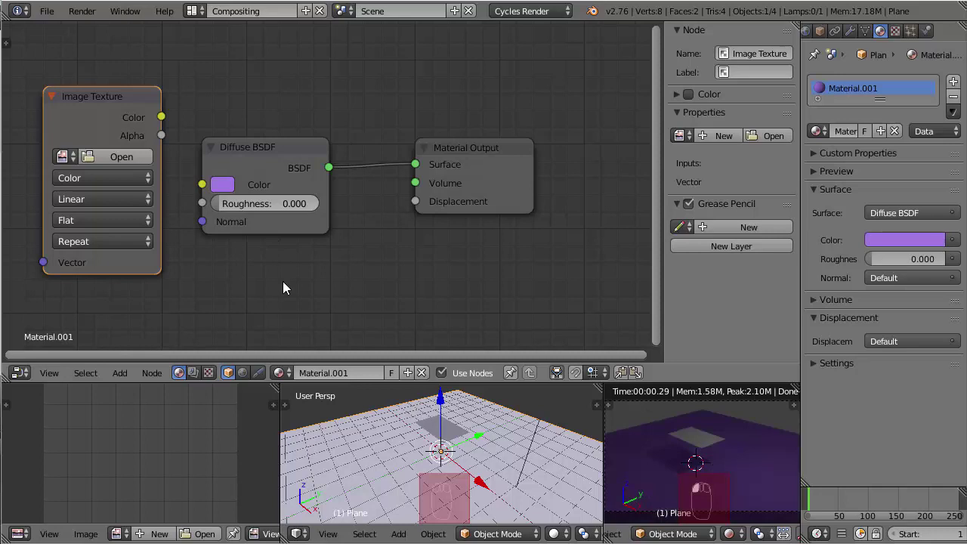
{"action": "left_click_drag", "start_coordinate": [271, 142], "coordinate": [310, 138]}
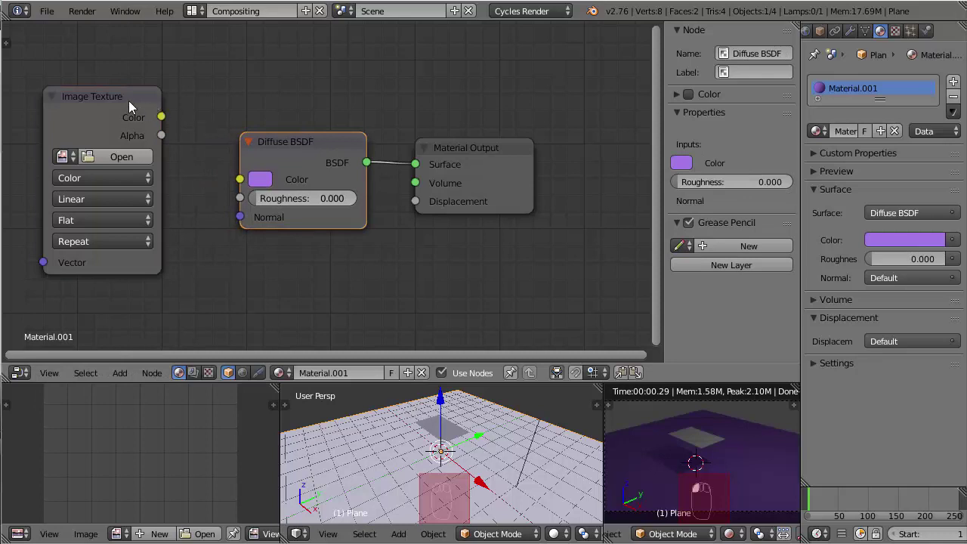
{"action": "left_click_drag", "start_coordinate": [129, 100], "coordinate": [158, 87]}
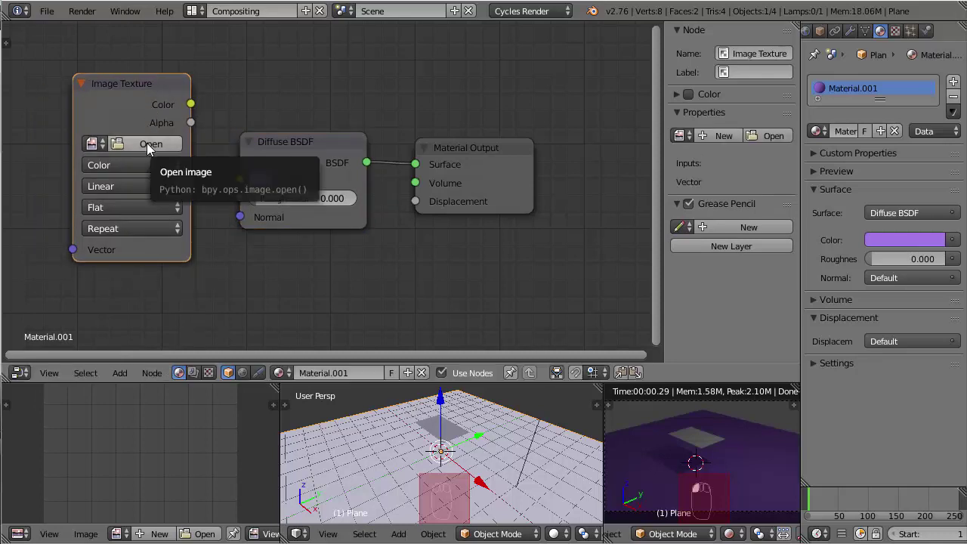
- Load MarbleWhite0005_2_M.jpg from the textures folder into the ground material's Image Texture node
{"action": "left_click", "coordinate": [146, 143]}
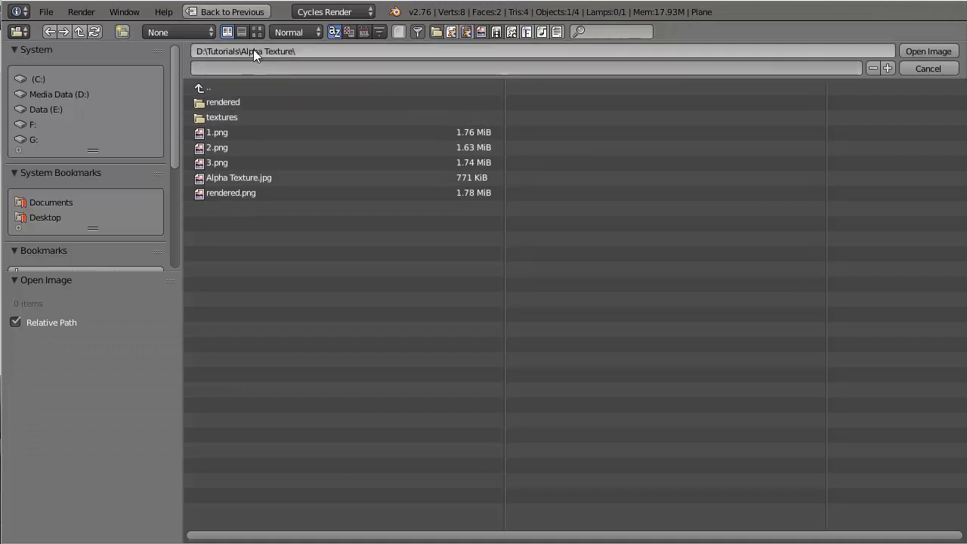
{"action": "left_click", "coordinate": [257, 32]}
{"action": "double_click", "coordinate": [471, 136]}
{"action": "left_click", "coordinate": [463, 266]}
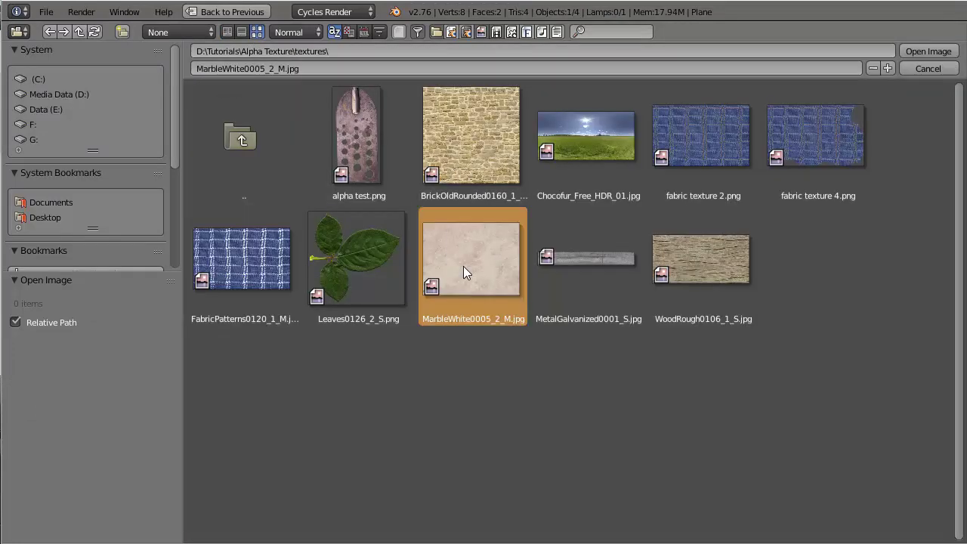
{"action": "left_click", "coordinate": [925, 52]}
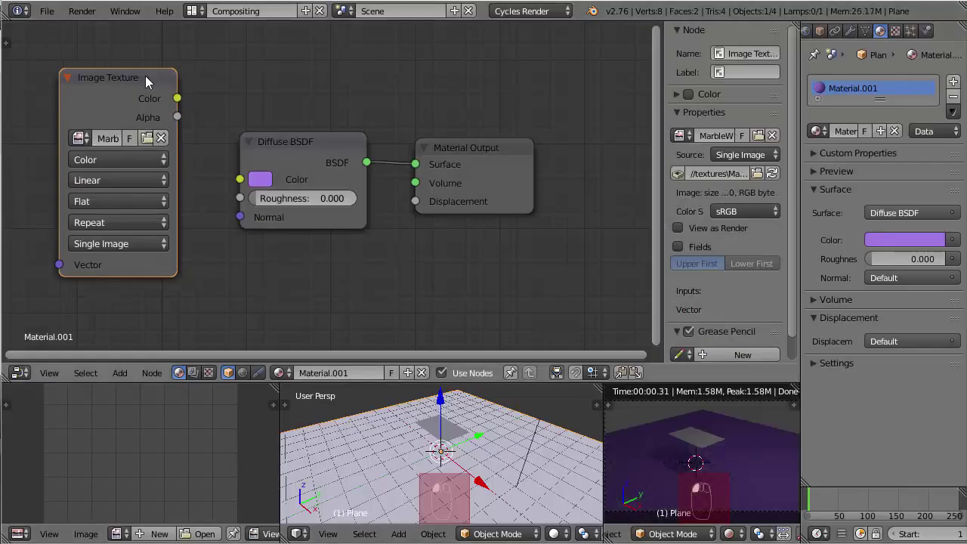
- Connect the Image Texture's Color output to the Diffuse BSDF's Color input and tidy the spacing of the three nodes
{"action": "left_click_drag", "start_coordinate": [170, 97], "coordinate": [237, 180]}
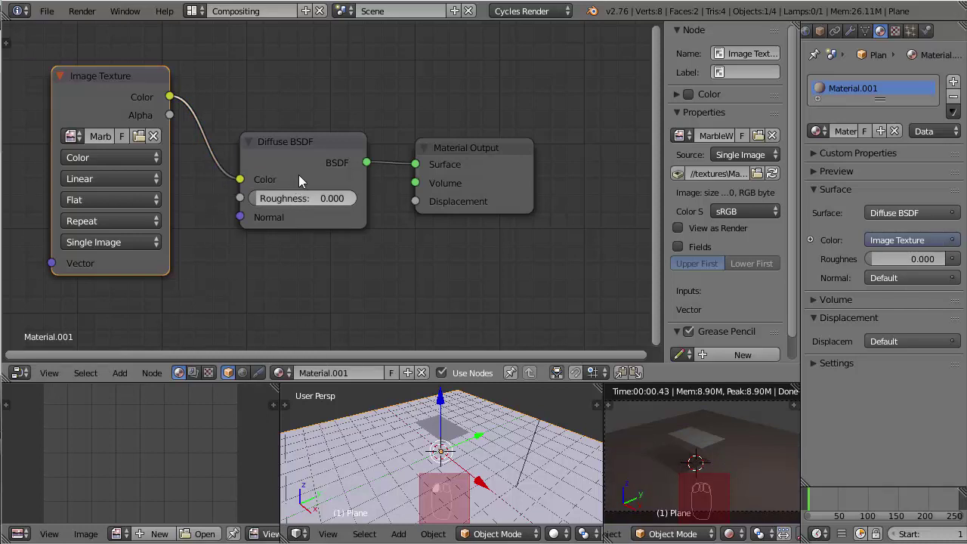
{"action": "mouse_move", "coordinate": [311, 144]}
{"action": "left_mouse_down"}
{"action": "mouse_move", "coordinate": [300, 150]}
{"action": "mouse_move", "coordinate": [337, 155]}
{"action": "mouse_move", "coordinate": [311, 136]}
{"action": "mouse_move", "coordinate": [318, 145]}
{"action": "left_mouse_up"}
{"action": "left_click_drag", "start_coordinate": [141, 71], "coordinate": [152, 96]}
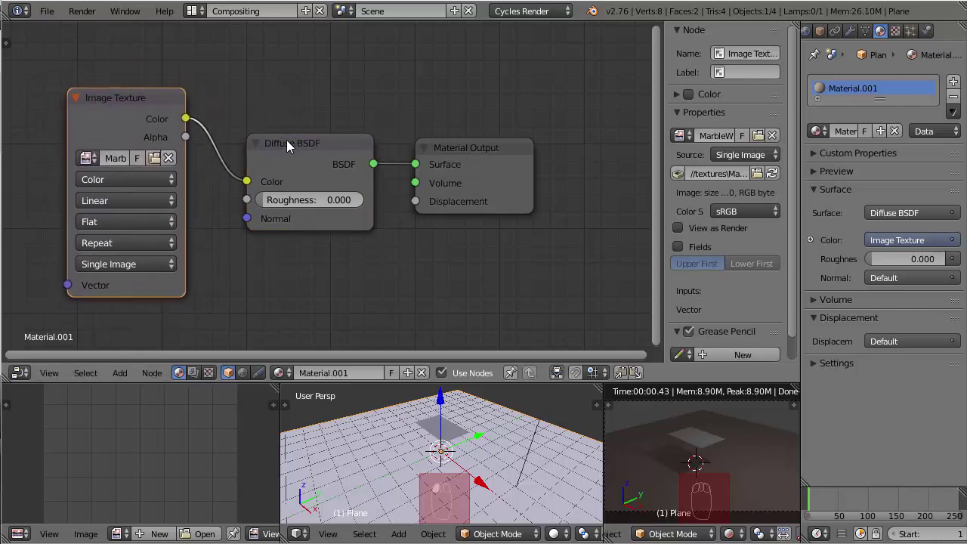
{"action": "left_click_drag", "start_coordinate": [287, 140], "coordinate": [313, 148]}
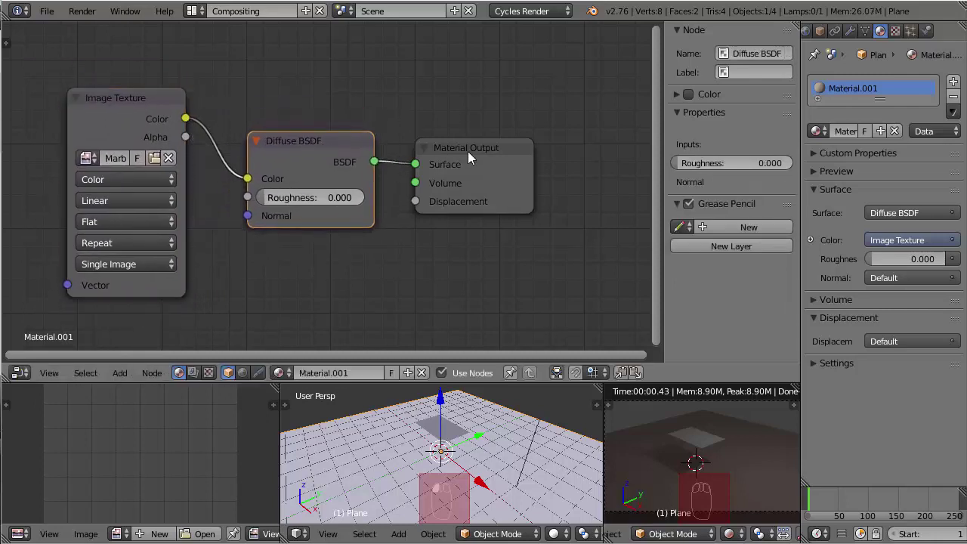
{"action": "left_click_drag", "start_coordinate": [468, 151], "coordinate": [498, 133]}
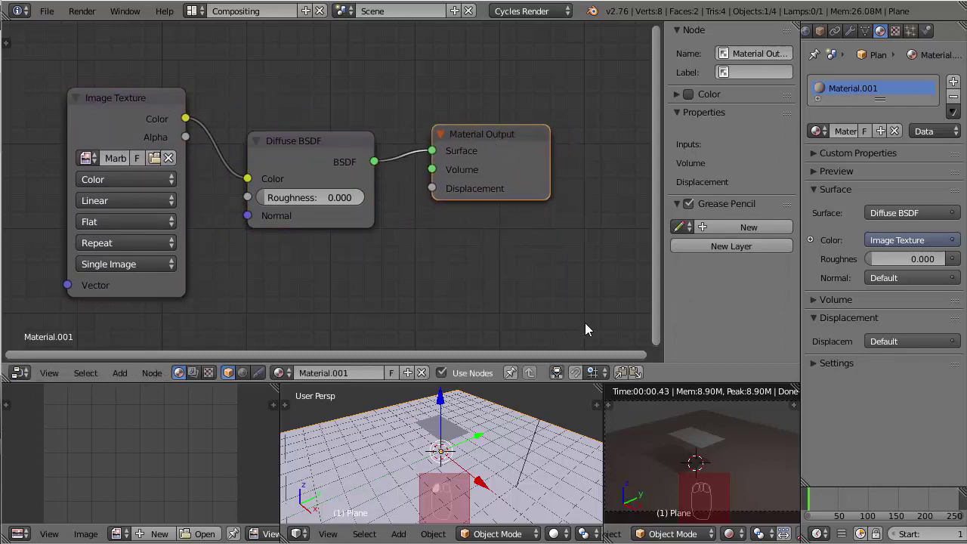
- Unwrap the ground plane's face in Edit Mode and check the marble texture up close in the rendered preview
{"action": "scroll", "coordinate": [724, 447], "scroll_direction": "up", "scroll_amount": 5}
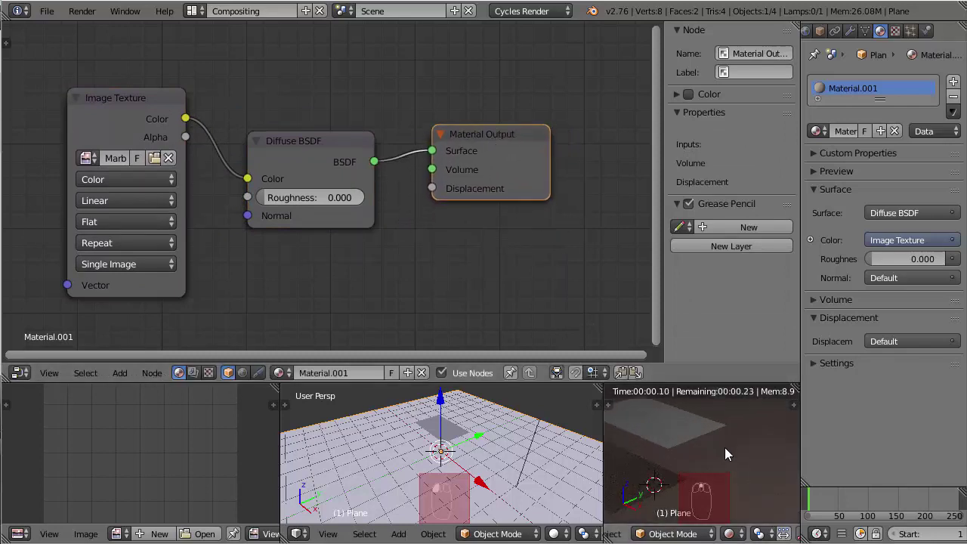
{"action": "scroll", "coordinate": [725, 447], "scroll_direction": "up", "scroll_amount": 2}
{"action": "scroll", "coordinate": [727, 448], "scroll_direction": "down", "scroll_amount": 4}
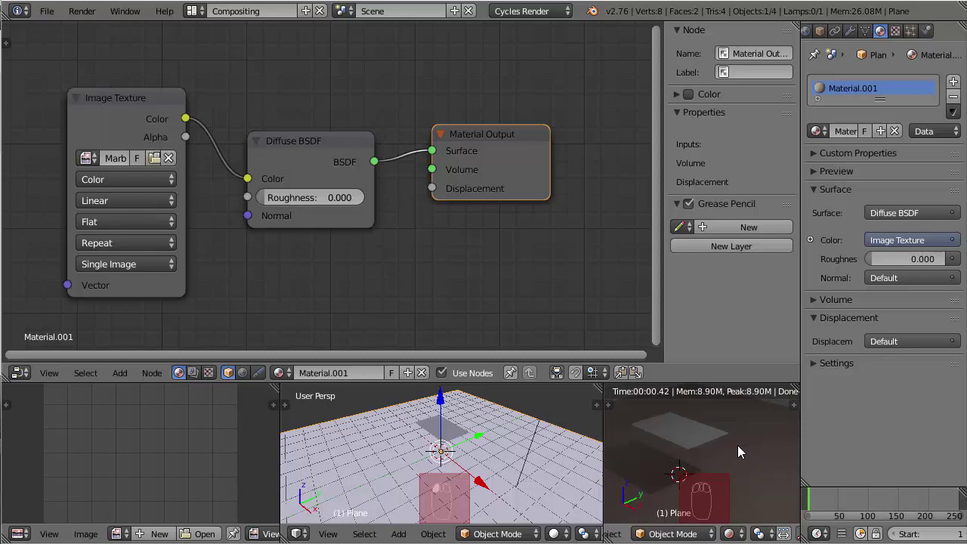
{"action": "right_click", "coordinate": [500, 433]}
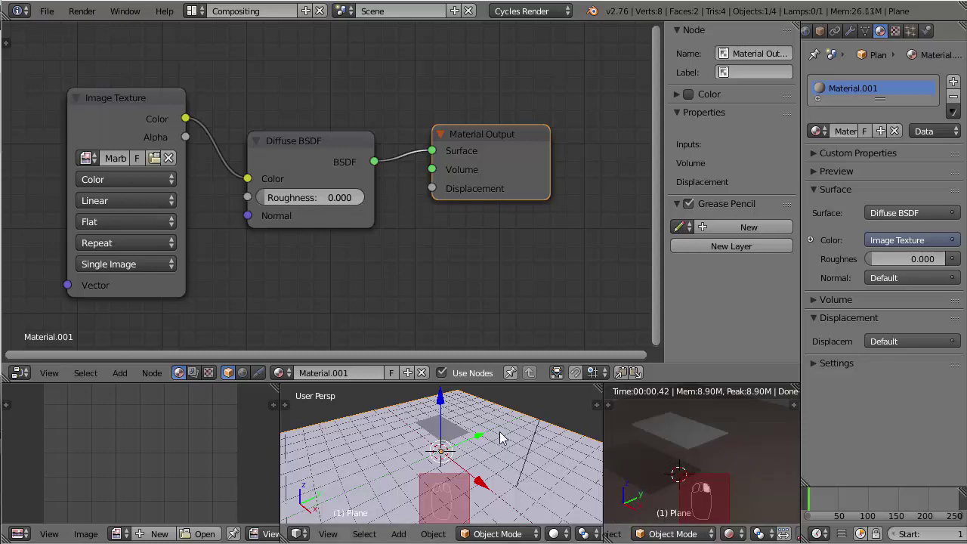
{"action": "key", "text": "Tab"}
{"action": "scroll", "coordinate": [499, 434], "scroll_direction": "down", "scroll_amount": 3}
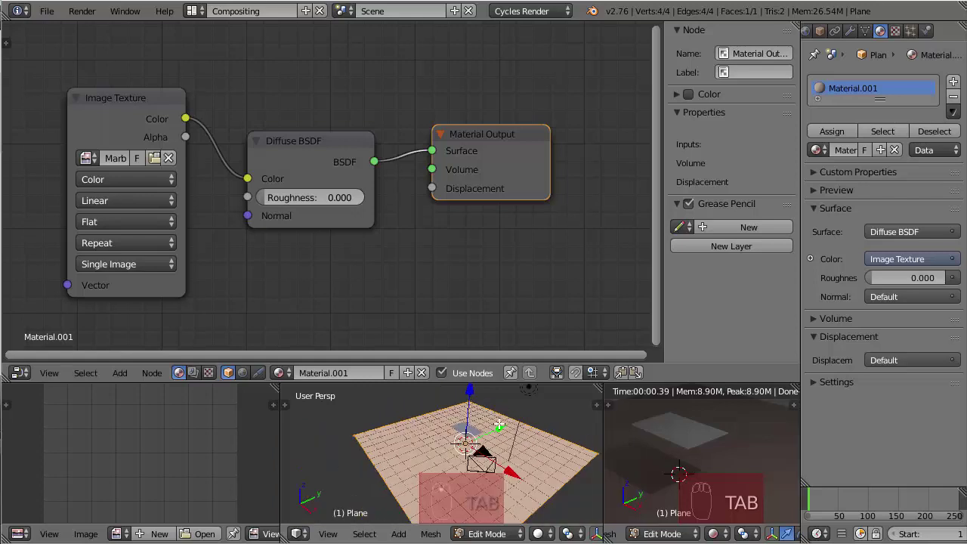
{"action": "key", "text": "u"}
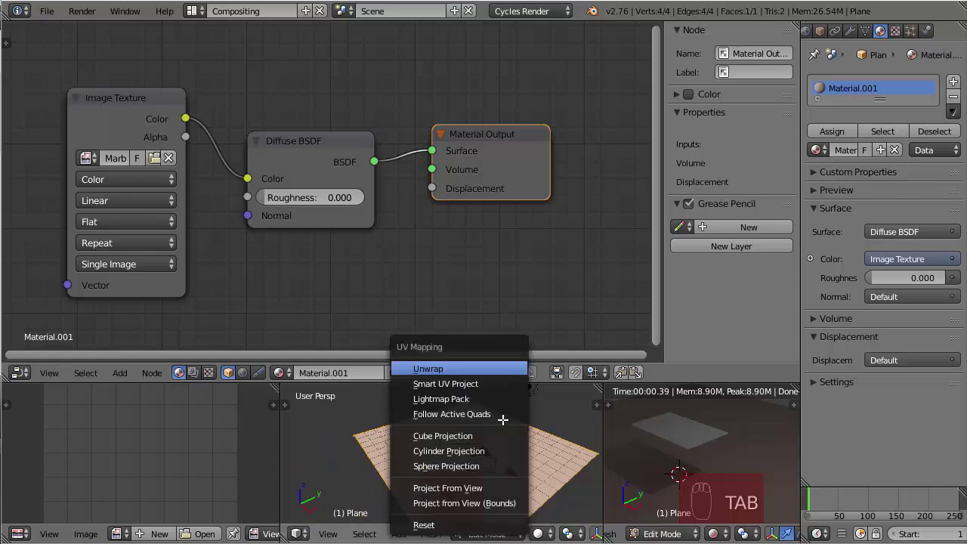
{"action": "left_click", "coordinate": [490, 371]}
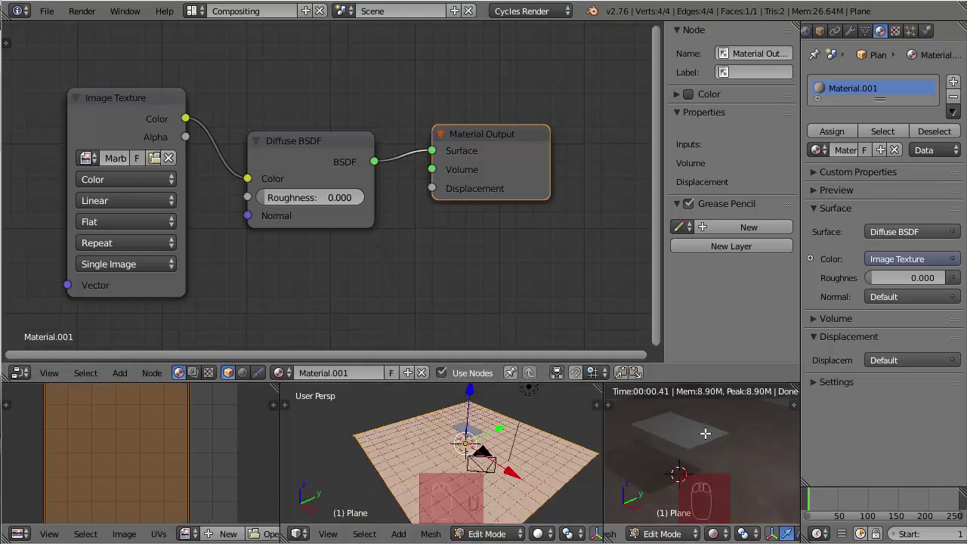
{"action": "key", "text": "KP_0"}
{"action": "scroll", "coordinate": [754, 466], "scroll_direction": "up", "scroll_amount": 4}
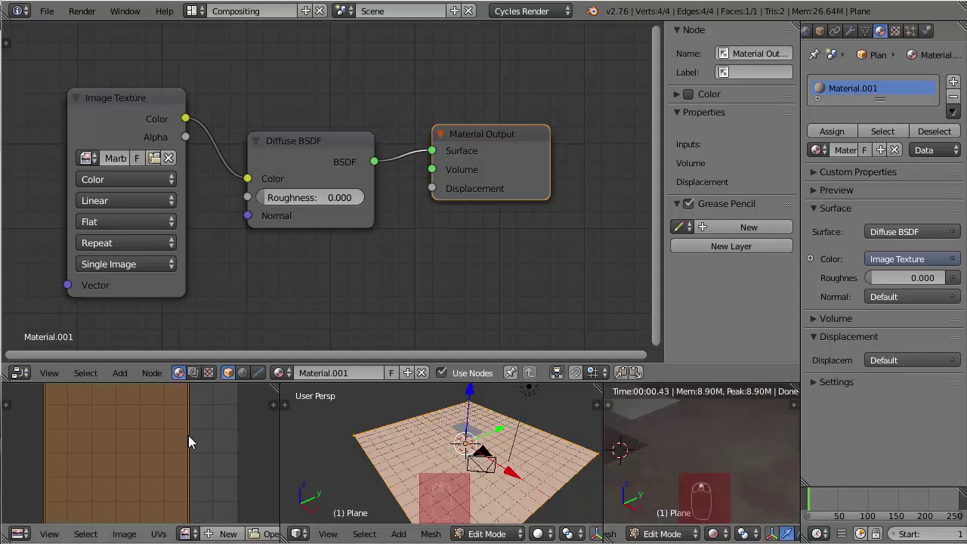
- Open MarbleWhite0005_2_M.jpg in the UV editor as the background for the ground plane's UV layout
{"action": "scroll", "coordinate": [188, 435], "scroll_direction": "down", "scroll_amount": 3}
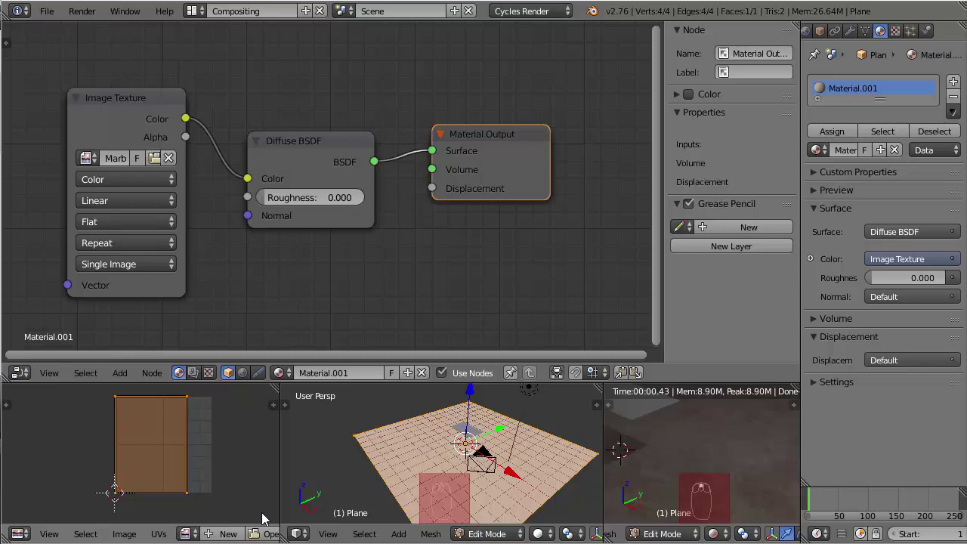
{"action": "key", "text": "Escape"}
{"action": "key", "text": "Escape"}
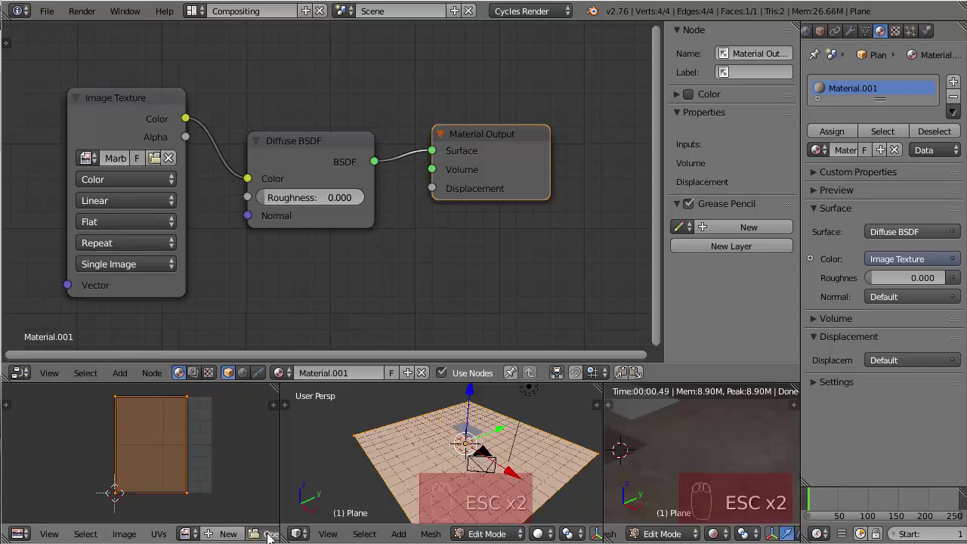
{"action": "left_click", "coordinate": [268, 533]}
{"action": "left_click", "coordinate": [222, 113]}
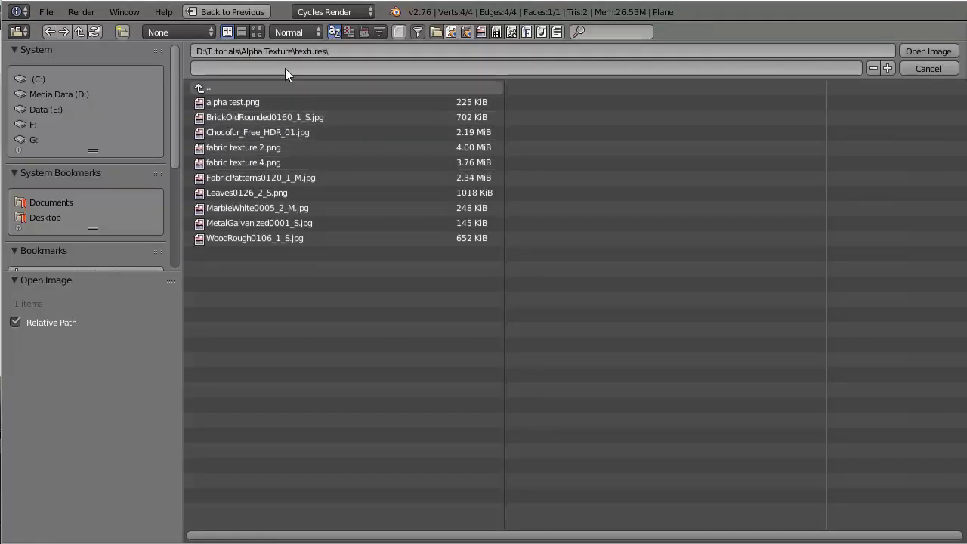
{"action": "left_click", "coordinate": [257, 31]}
{"action": "double_click", "coordinate": [454, 260]}
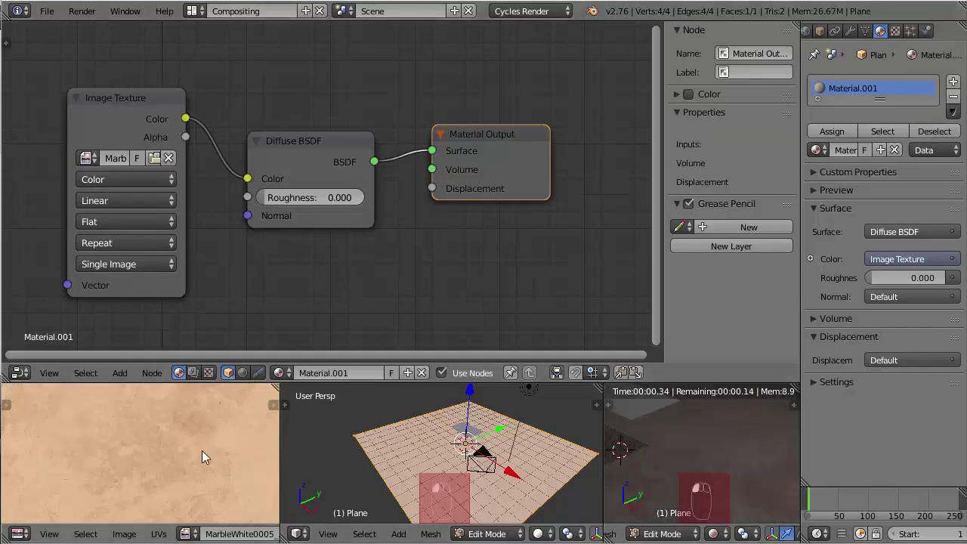
- Try moving the ground plane's UV face over the marble image and return to Object Mode
{"action": "scroll", "coordinate": [162, 454], "scroll_direction": "down", "scroll_amount": 5}
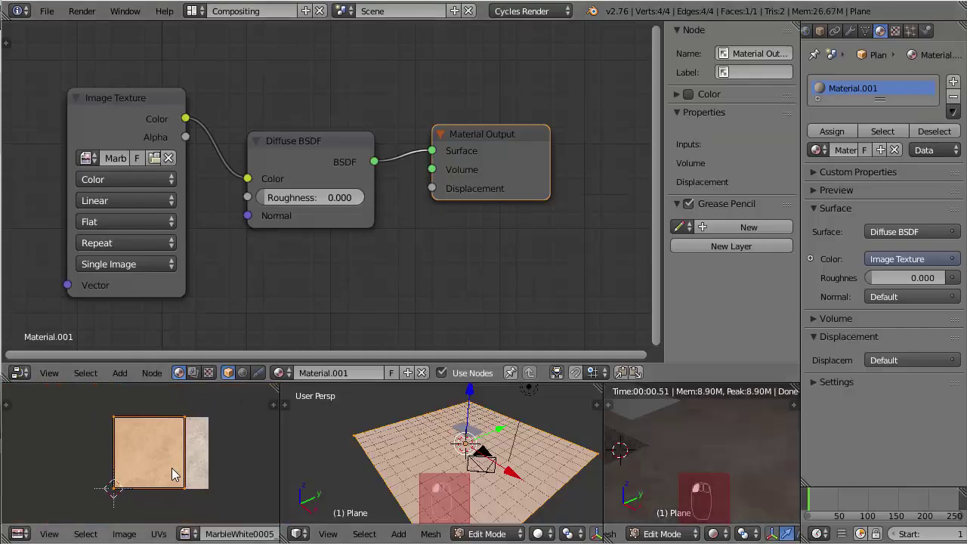
{"action": "key", "text": "g"}
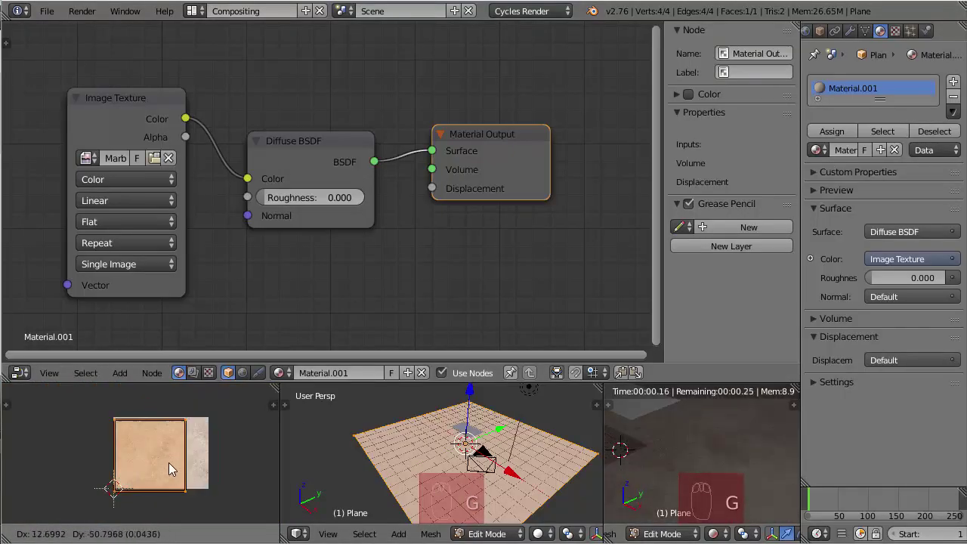
{"action": "left_click", "coordinate": [178, 464]}
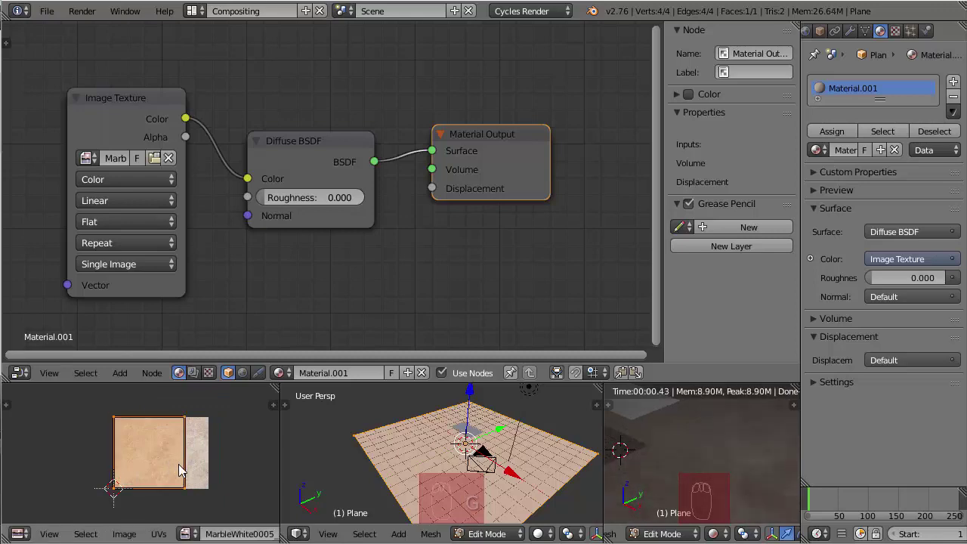
{"action": "key", "text": "Tab"}
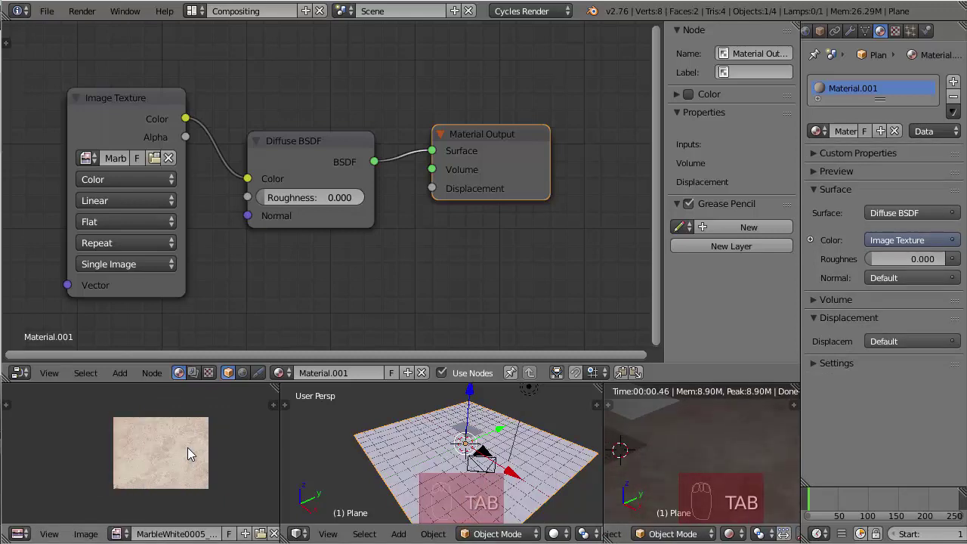
- Select the smaller fabric plane above the ground and create a new material for it
{"action": "scroll", "coordinate": [466, 426], "scroll_direction": "up", "scroll_amount": 4}
{"action": "middle_click_drag", "start_coordinate": [466, 425], "coordinate": [470, 464]}
{"action": "right_click", "coordinate": [474, 462]}
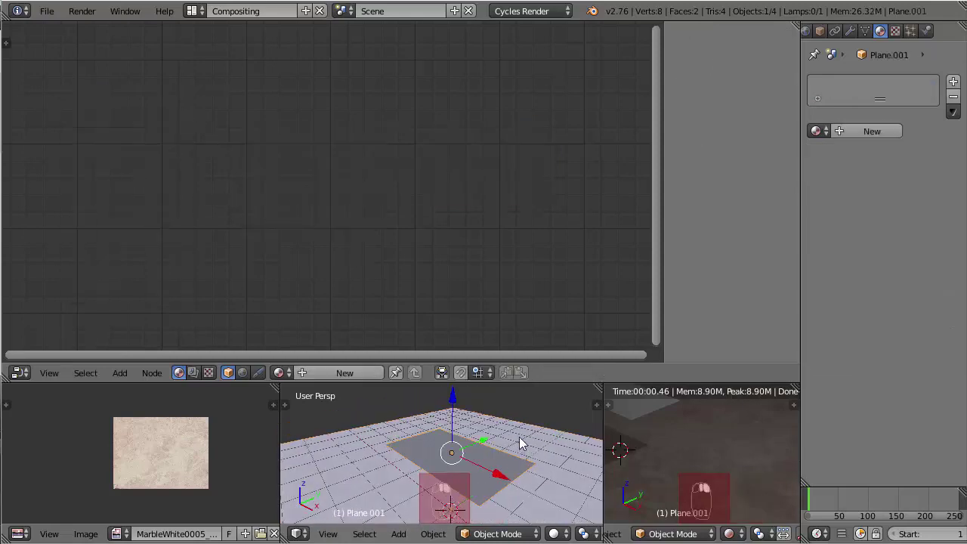
{"action": "scroll", "coordinate": [514, 429], "scroll_direction": "down", "scroll_amount": 2}
{"action": "middle_click_drag", "start_coordinate": [451, 436], "coordinate": [446, 442]}
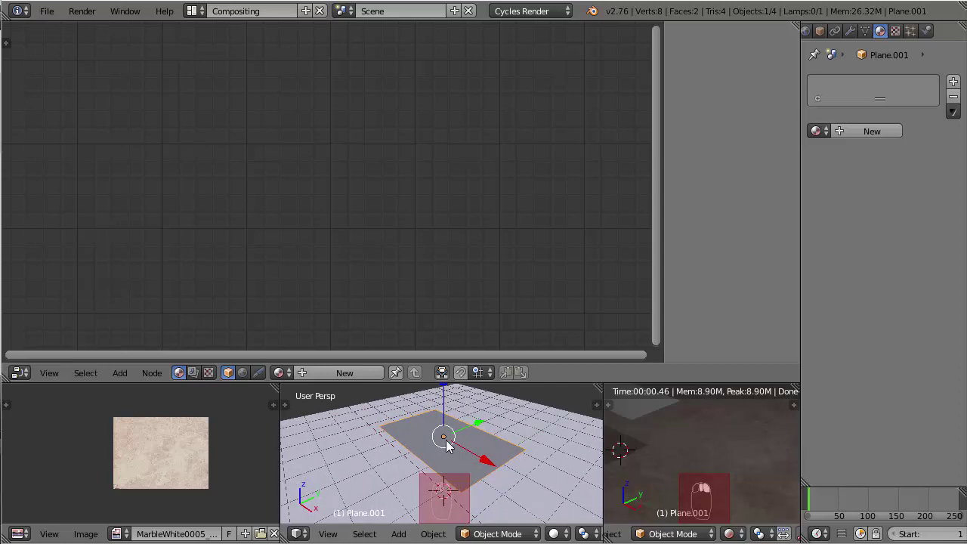
{"action": "left_click", "coordinate": [362, 372]}
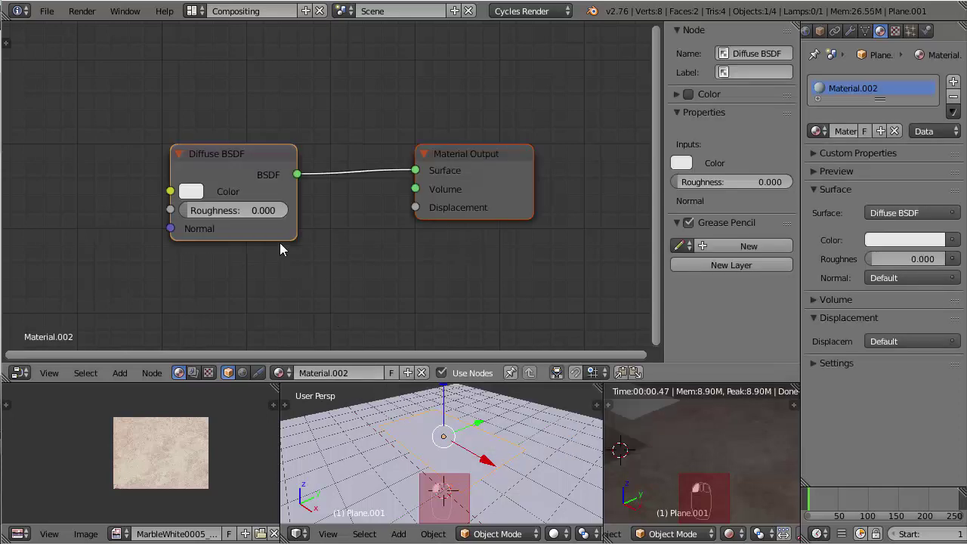
- Move the Diffuse BSDF node closer to the Material Output and add an Image Texture node before it
{"action": "left_click_drag", "start_coordinate": [242, 172], "coordinate": [314, 108]}
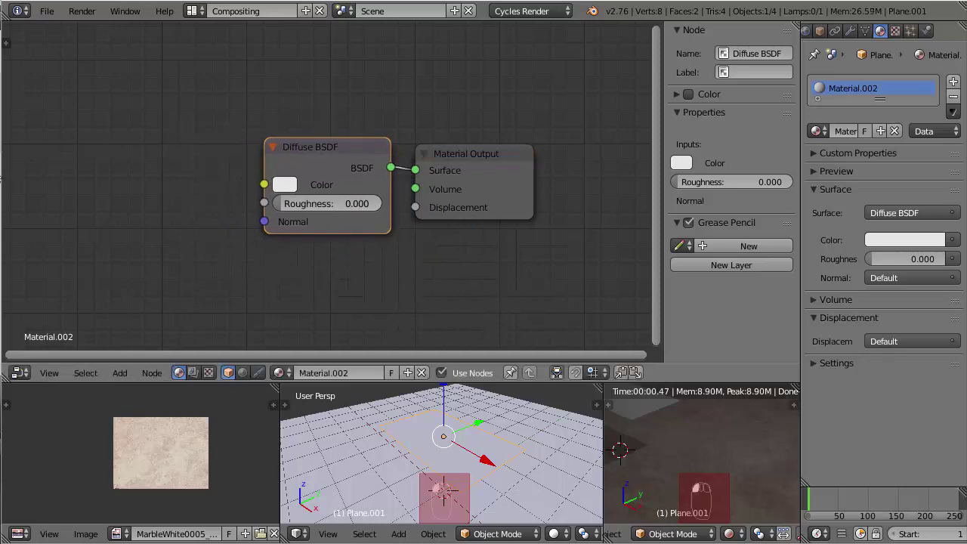
{"action": "key", "text": "shift+a"}
{"action": "mouse_move", "coordinate": [91, 145]}
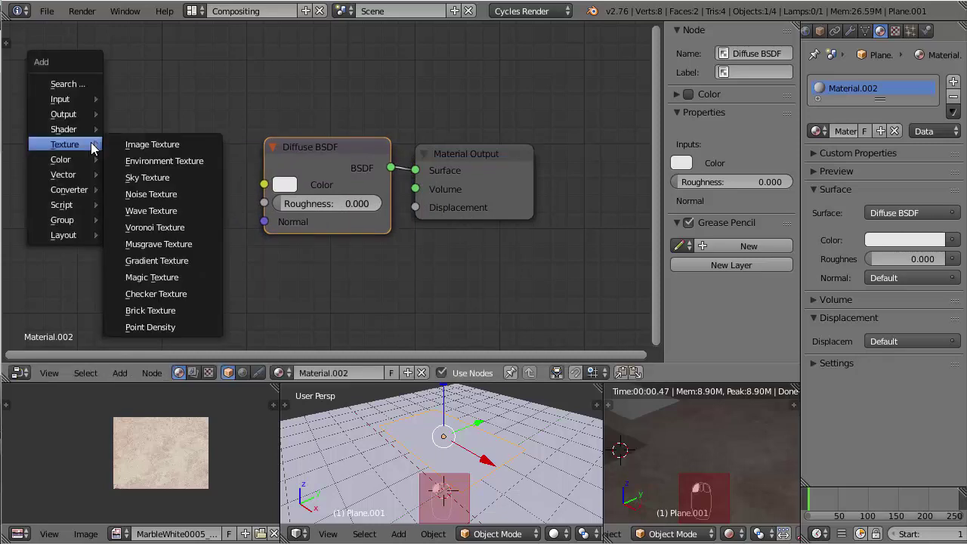
{"action": "left_click", "coordinate": [159, 145]}
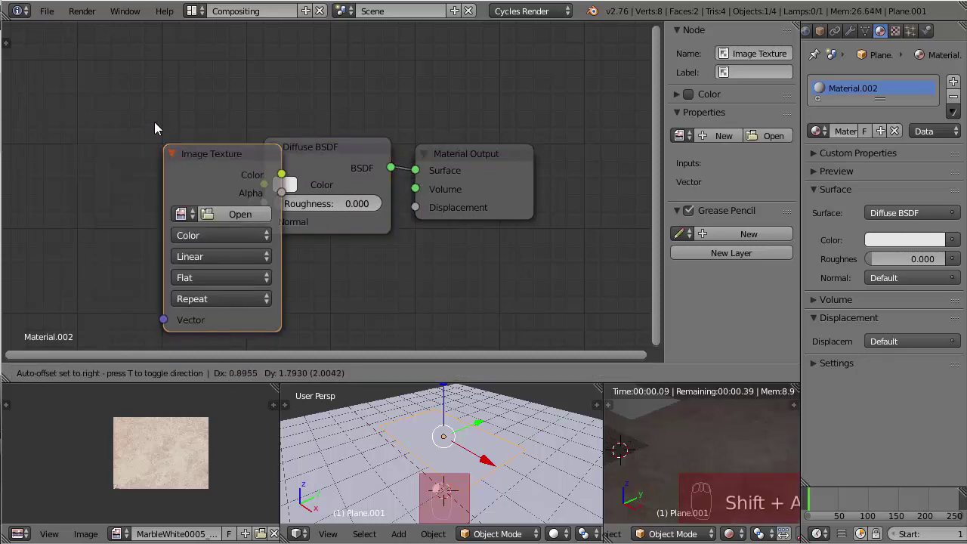
{"action": "left_click", "coordinate": [88, 81]}
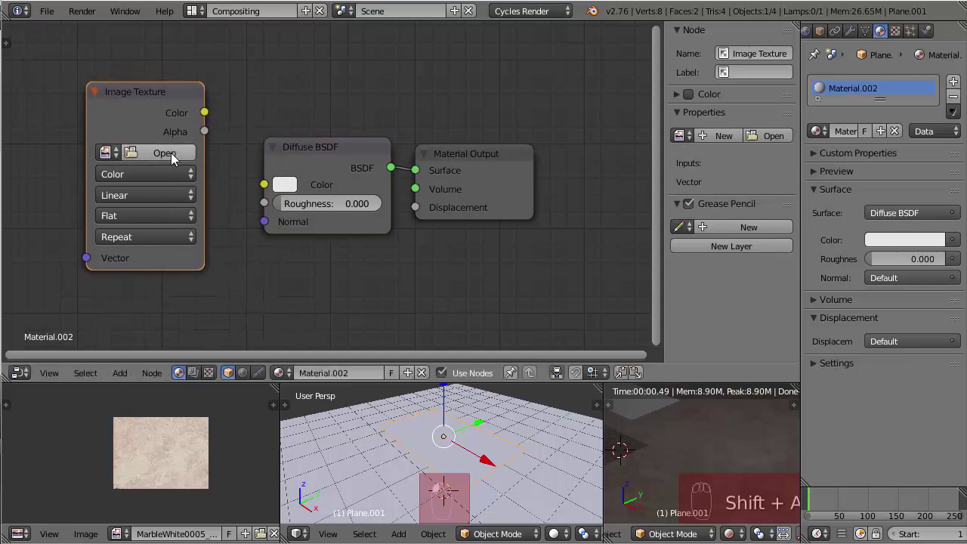
- Load fabric texture 4.png from the textures folder into the Image Texture node and link its Color output to the Diffuse BSDF's Color
{"action": "key", "text": "Escape"}
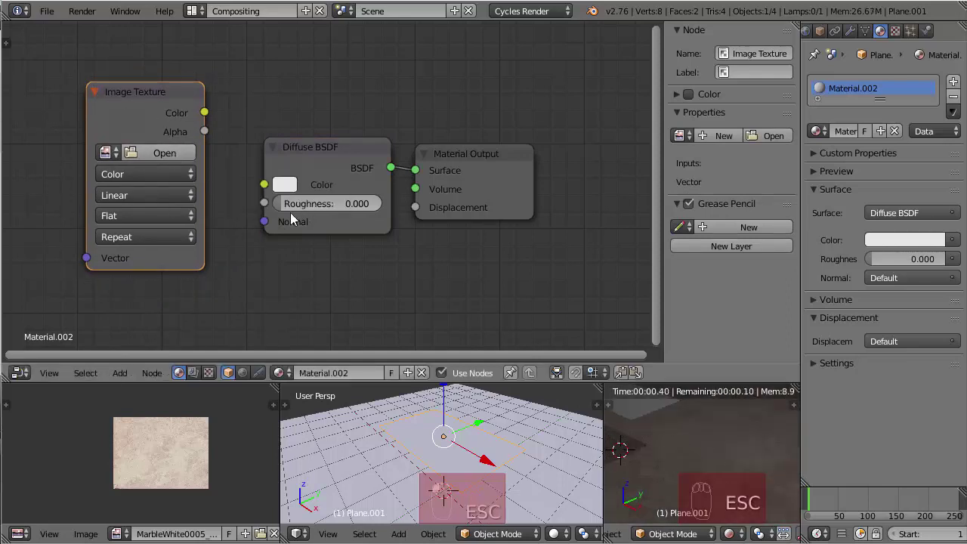
{"action": "left_click", "coordinate": [165, 153]}
{"action": "left_click", "coordinate": [227, 117]}
{"action": "left_click", "coordinate": [257, 32]}
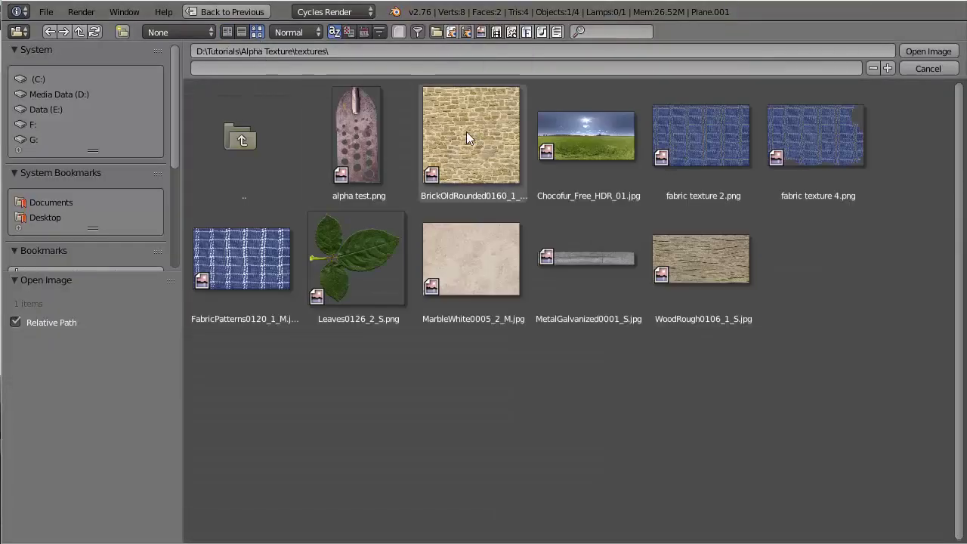
{"action": "double_click", "coordinate": [784, 157]}
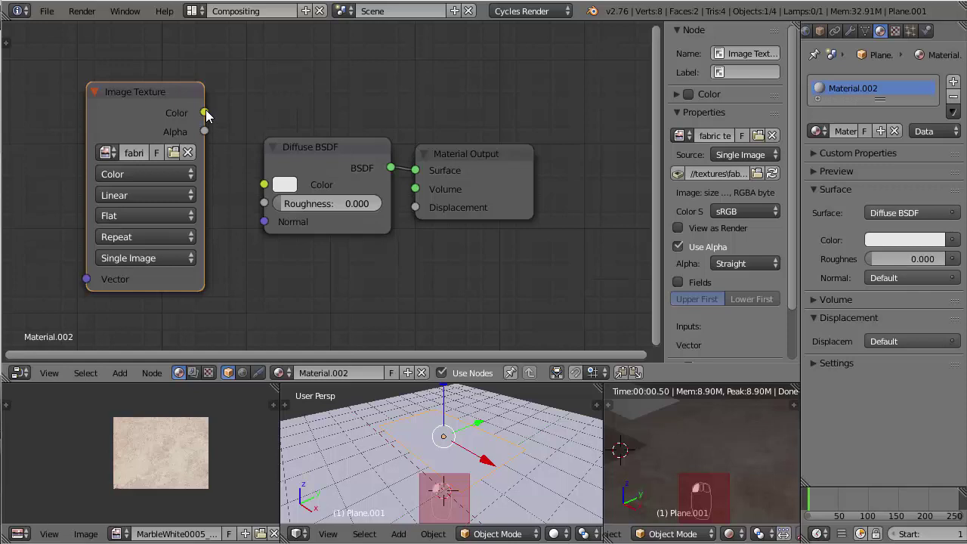
{"action": "left_click_drag", "start_coordinate": [204, 112], "coordinate": [264, 184]}
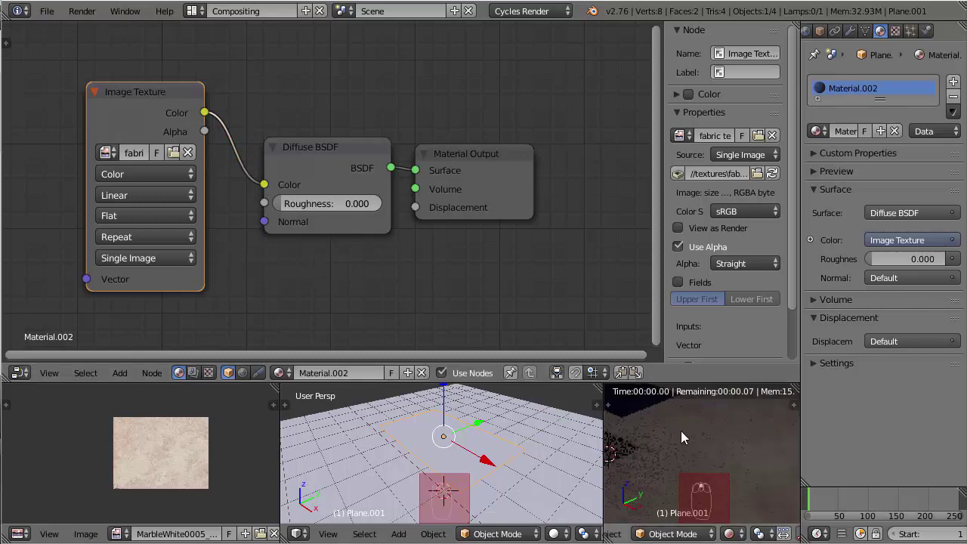
- Unwrap the fabric plane's face in Edit Mode and check the texture in the rendered preview
{"action": "mouse_move", "coordinate": [704, 456]}
{"action": "middle_mouse_down"}
{"action": "mouse_move", "coordinate": [662, 427]}
{"action": "mouse_move", "coordinate": [699, 439]}
{"action": "middle_mouse_up"}
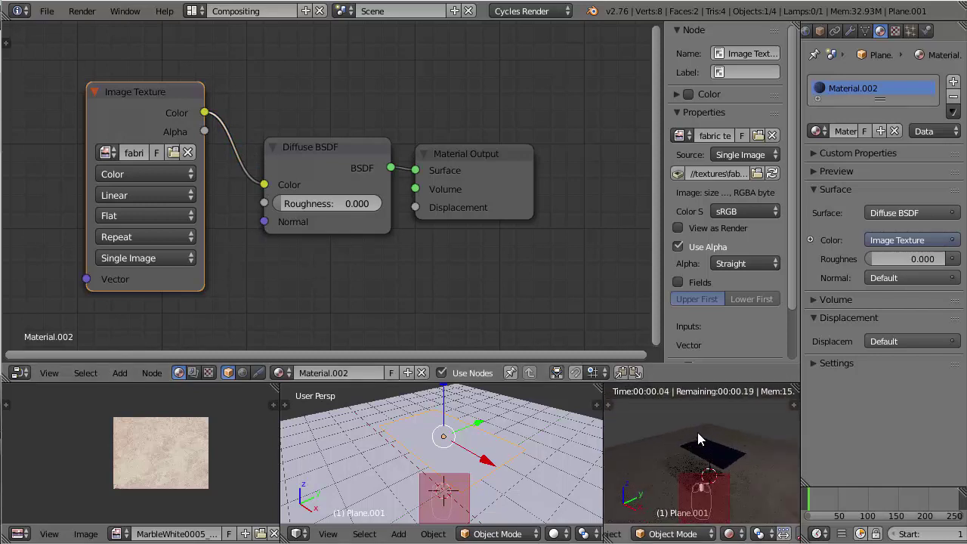
{"action": "scroll", "coordinate": [698, 439], "scroll_direction": "up", "scroll_amount": 3}
{"action": "right_click", "coordinate": [468, 441]}
{"action": "right_click", "coordinate": [465, 441]}
{"action": "scroll", "coordinate": [464, 442], "scroll_direction": "up", "scroll_amount": 2}
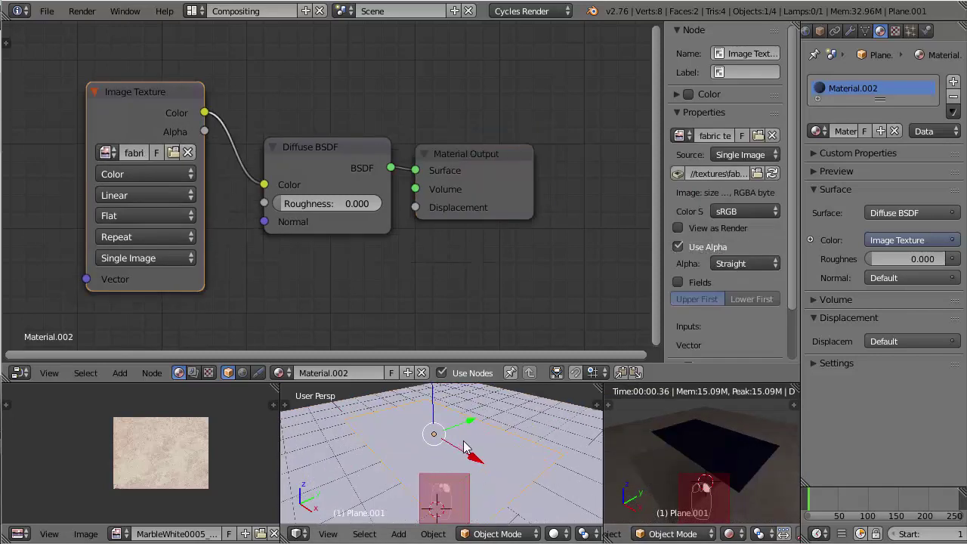
{"action": "key", "text": "Tab"}
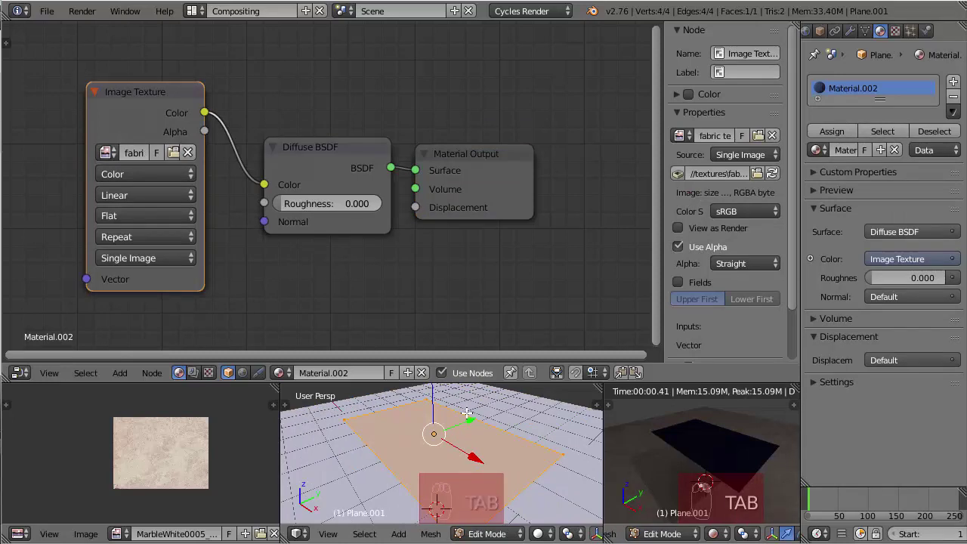
{"action": "key", "text": "u"}
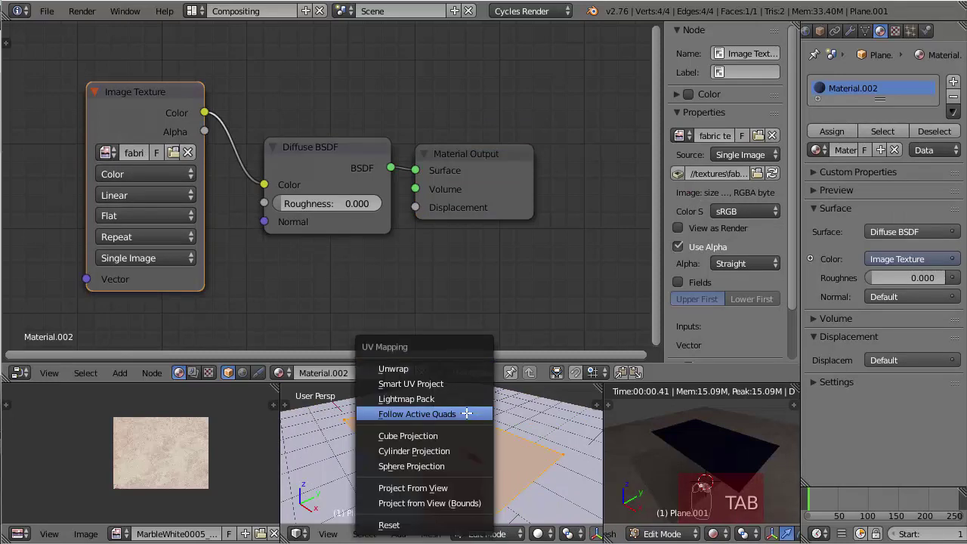
{"action": "left_click", "coordinate": [442, 370]}
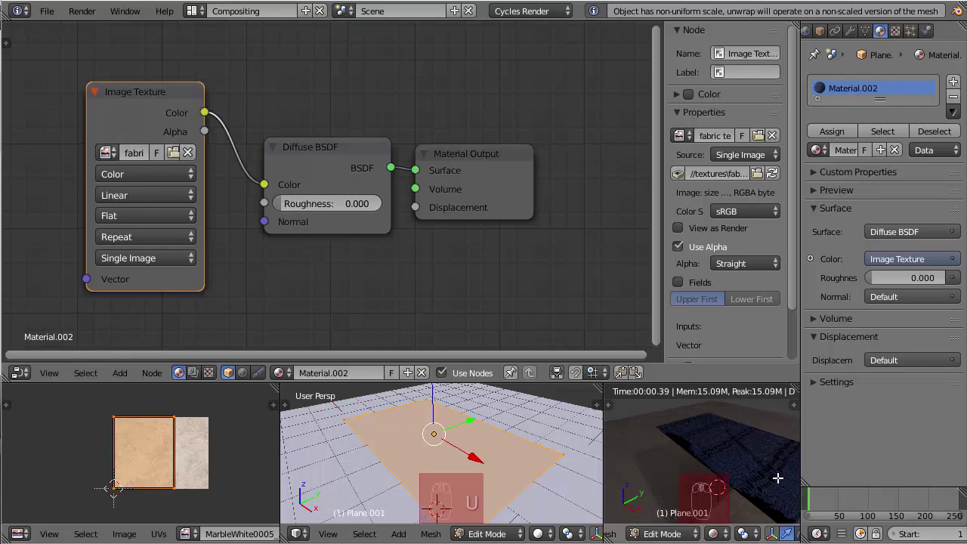
{"action": "middle_click_drag", "start_coordinate": [778, 478], "coordinate": [751, 464], "text": "shift"}
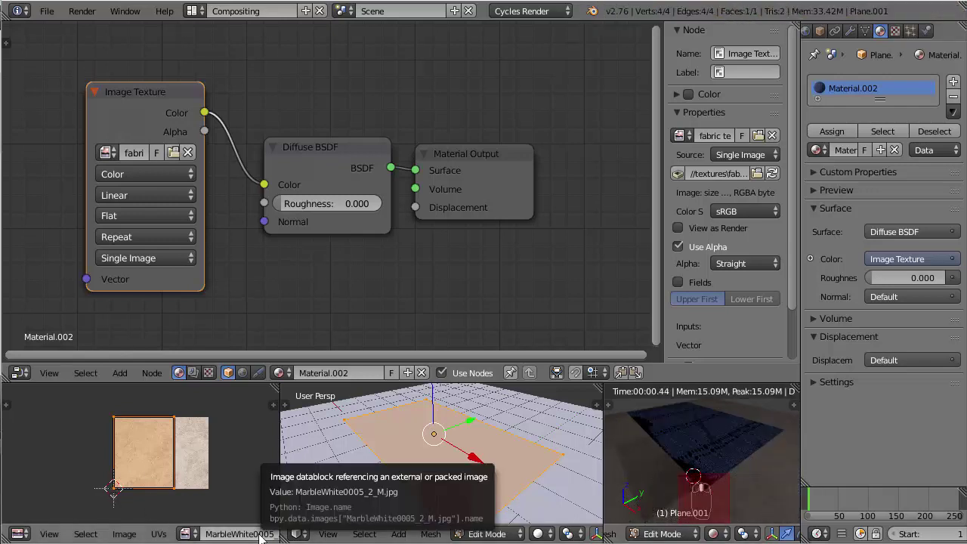
- Open fabric texture 4.png from the textures folder as the UV editor's background image
{"action": "scroll", "coordinate": [259, 535], "scroll_direction": "down", "scroll_amount": 5}
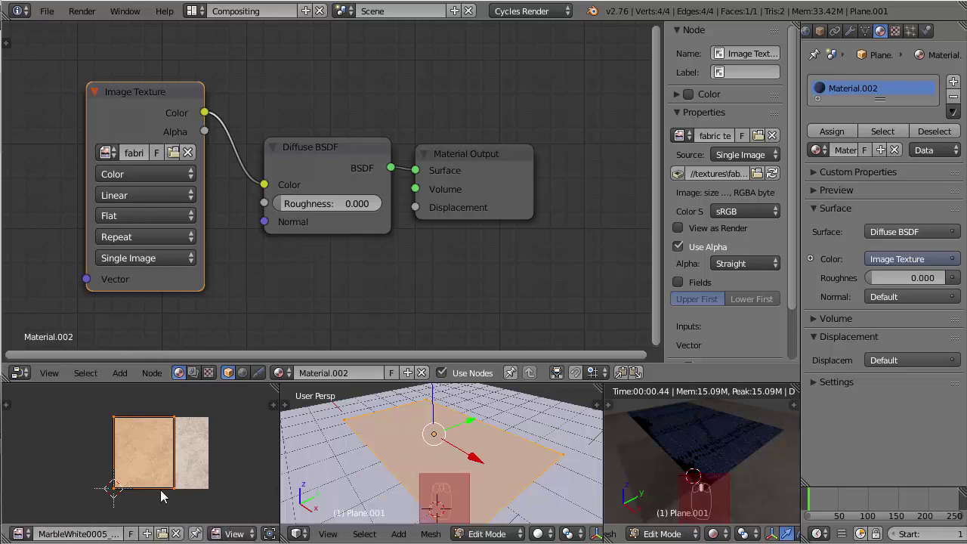
{"action": "left_click", "coordinate": [176, 535]}
{"action": "key", "text": "alt+o"}
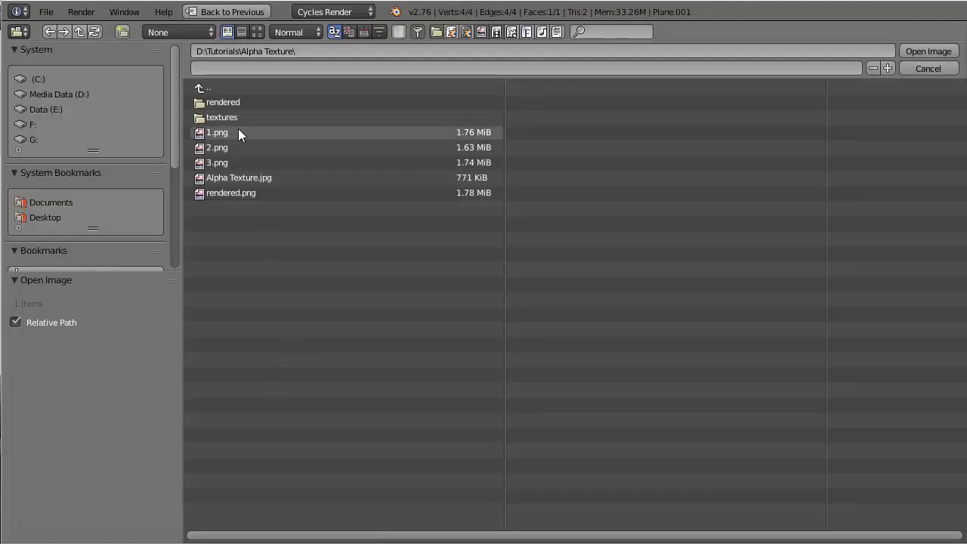
{"action": "left_click", "coordinate": [222, 117]}
{"action": "left_click", "coordinate": [257, 31]}
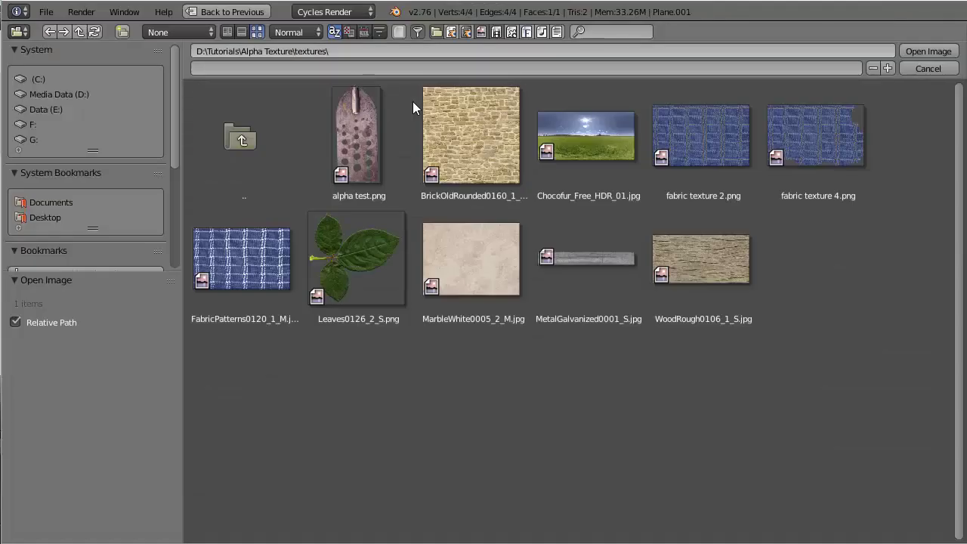
{"action": "double_click", "coordinate": [795, 148]}
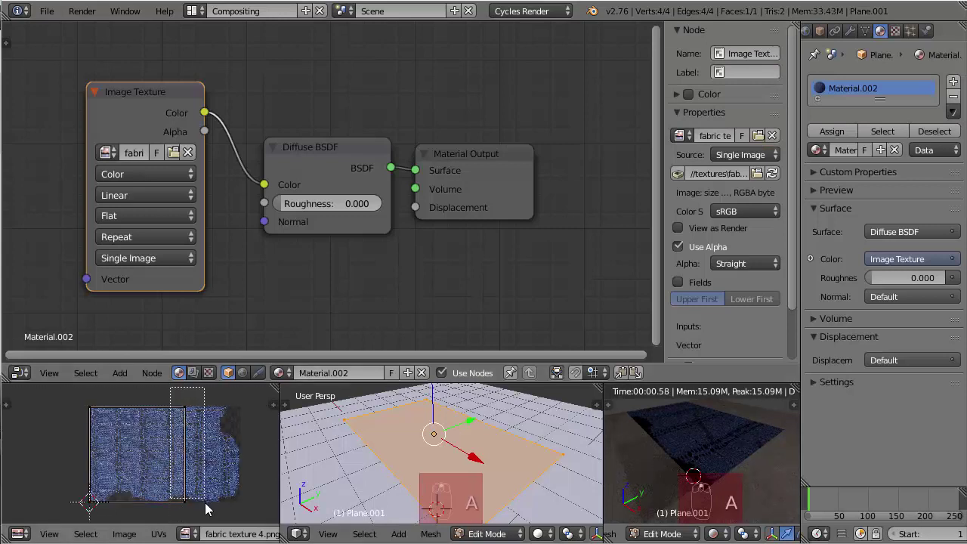
- Move the right edge of the fabric plane's UV face along X to the image's right border
{"action": "key", "text": "g"}
{"action": "key", "text": "x"}
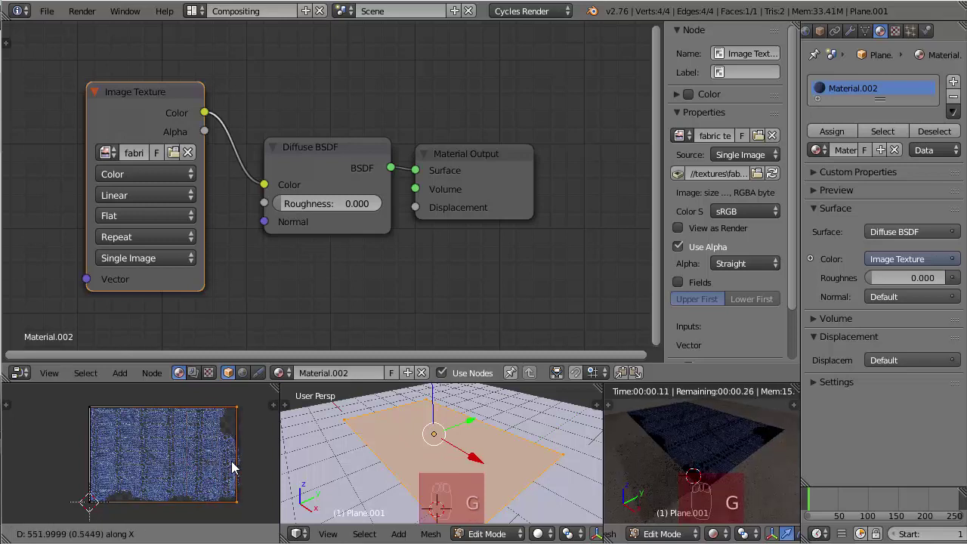
{"action": "left_click", "coordinate": [237, 468]}
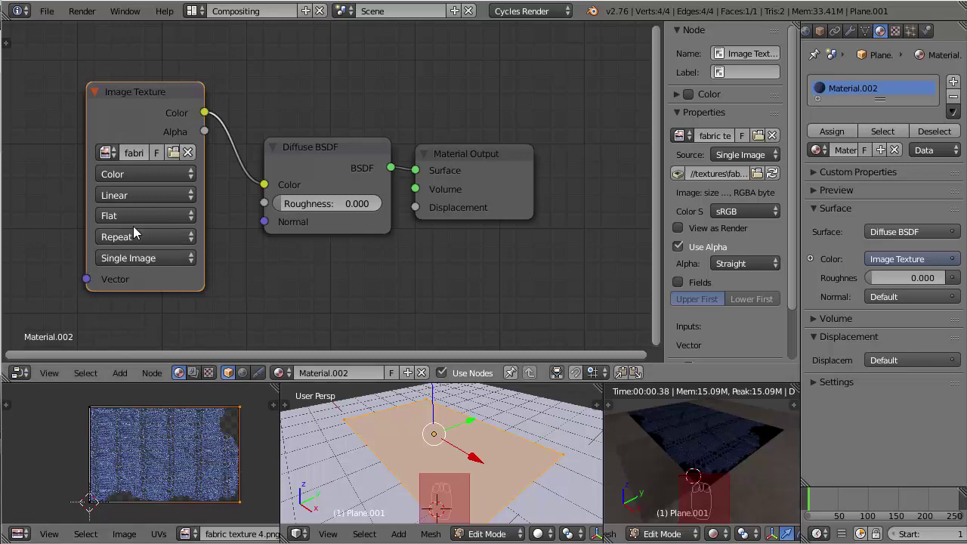
- Add a Mix Shader node to the fabric material and place it below the Diffuse BSDF node
{"action": "left_click_drag", "start_coordinate": [338, 155], "coordinate": [330, 142]}
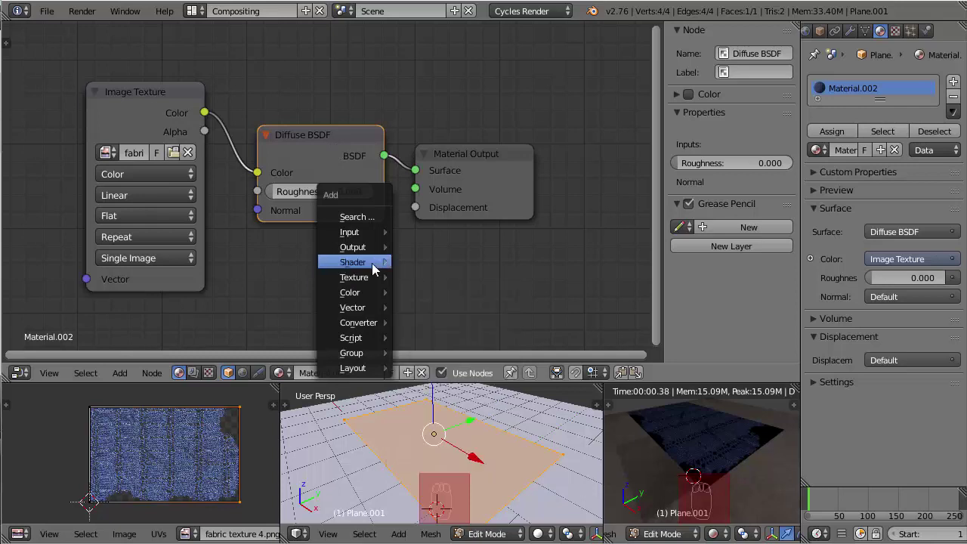
{"action": "mouse_move", "coordinate": [383, 263]}
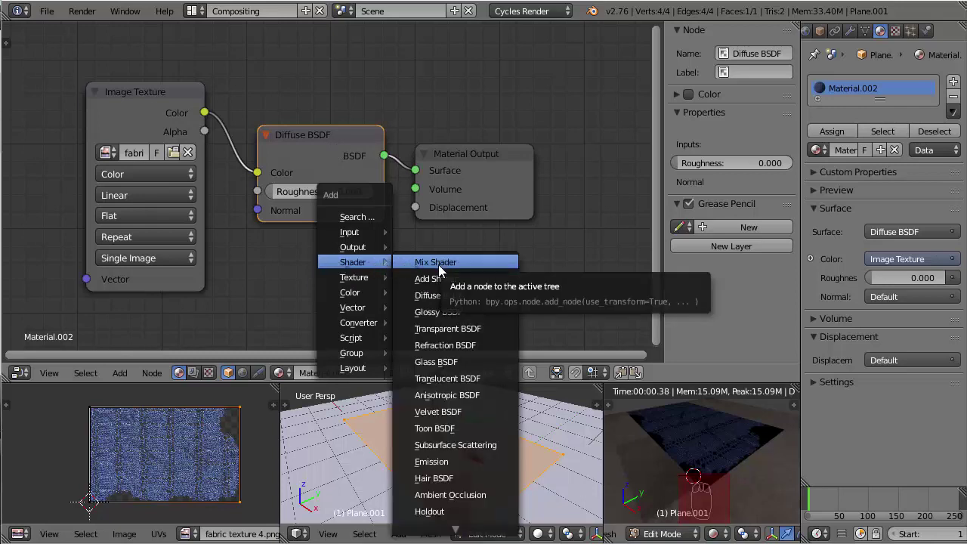
{"action": "left_click", "coordinate": [438, 265]}
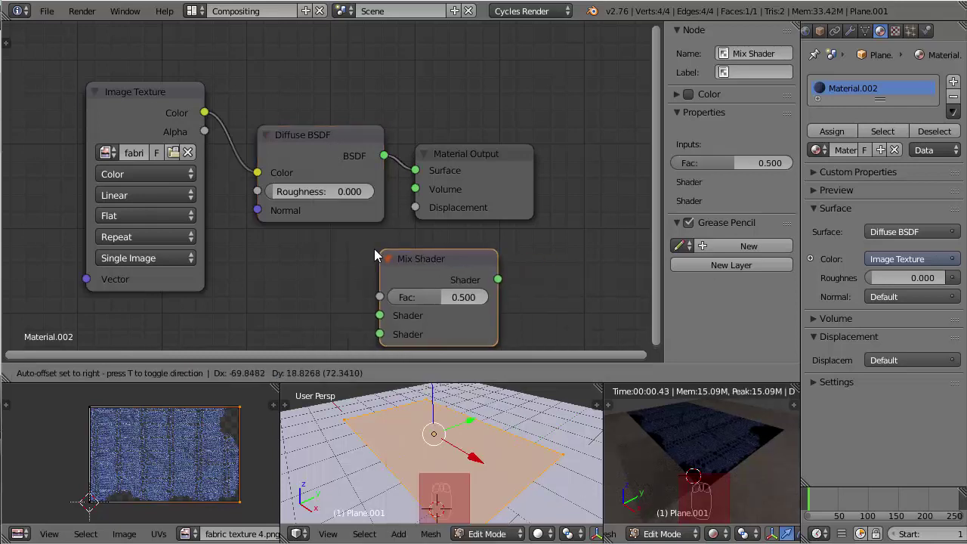
{"action": "left_click", "coordinate": [332, 248]}
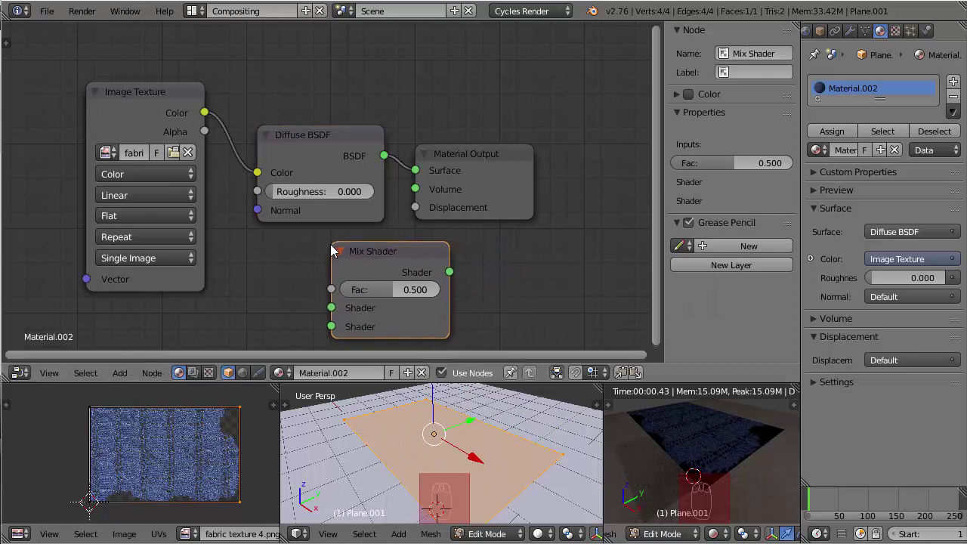
{"action": "left_click_drag", "start_coordinate": [386, 252], "coordinate": [373, 253]}
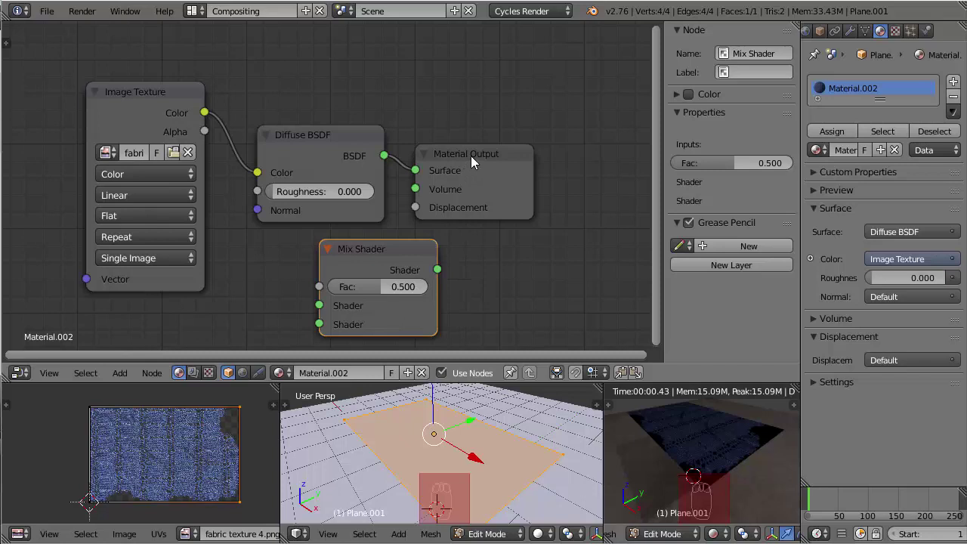
- Space out the Material Output and Mix Shader nodes, linking the Mix Shader's output to the Surface input
{"action": "left_click_drag", "start_coordinate": [471, 155], "coordinate": [564, 148]}
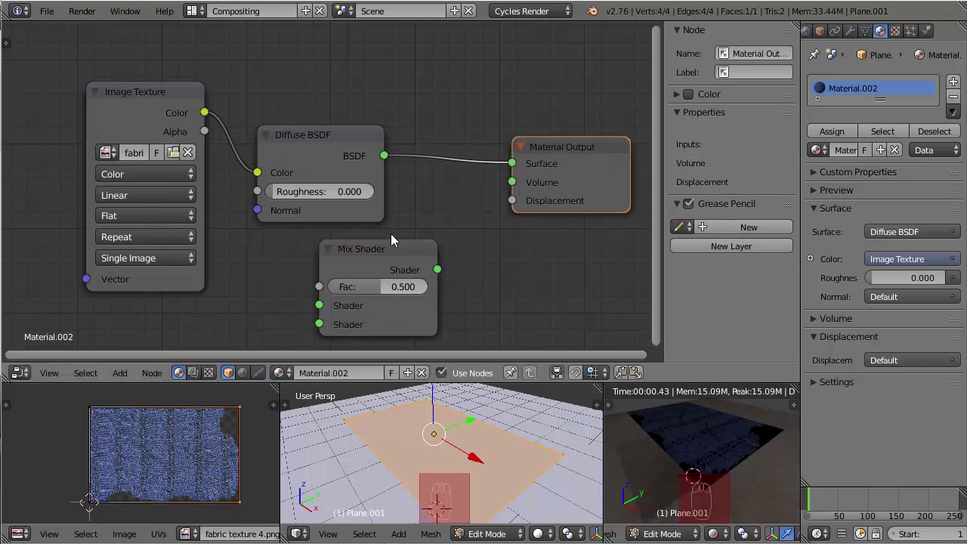
{"action": "left_click_drag", "start_coordinate": [372, 252], "coordinate": [437, 252]}
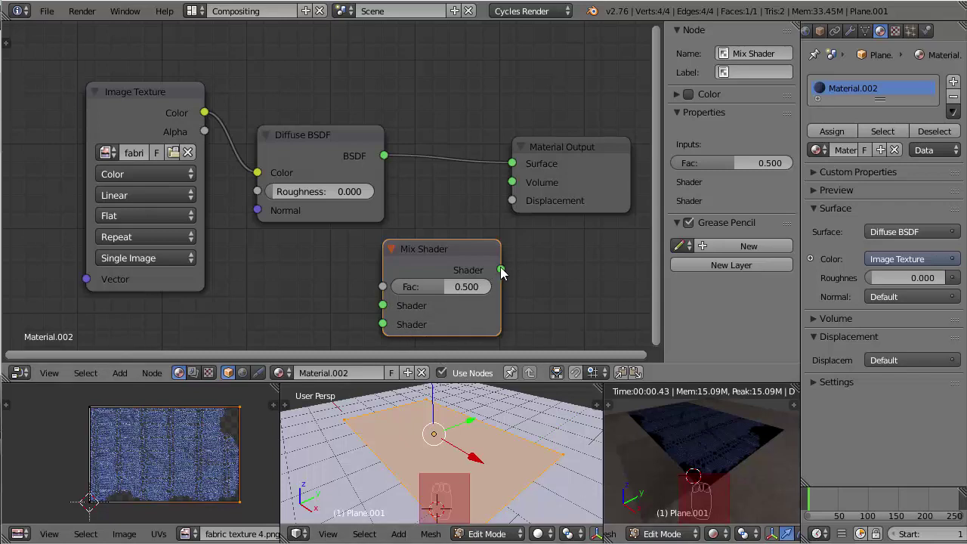
{"action": "left_click_drag", "start_coordinate": [500, 269], "coordinate": [512, 164]}
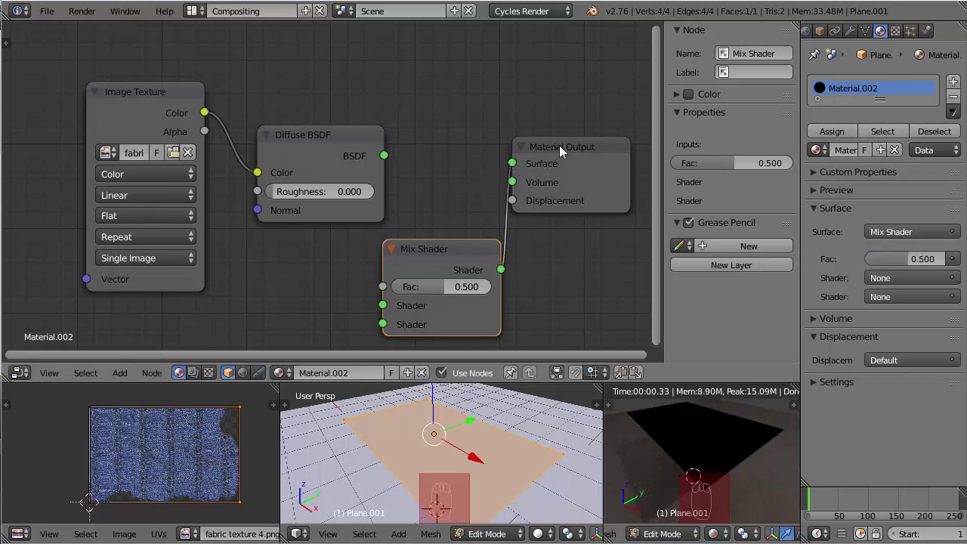
{"action": "left_click_drag", "start_coordinate": [559, 145], "coordinate": [597, 148]}
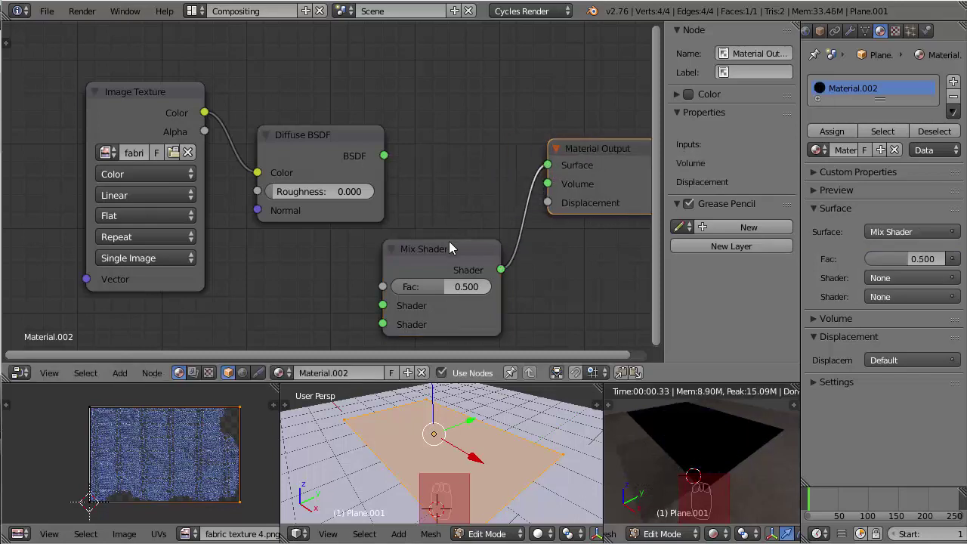
- Link the Diffuse BSDF to the Mix Shader's second Shader input and spread out the nodes of the chain
{"action": "left_click_drag", "start_coordinate": [449, 249], "coordinate": [477, 193]}
{"action": "left_click_drag", "start_coordinate": [334, 146], "coordinate": [407, 270]}
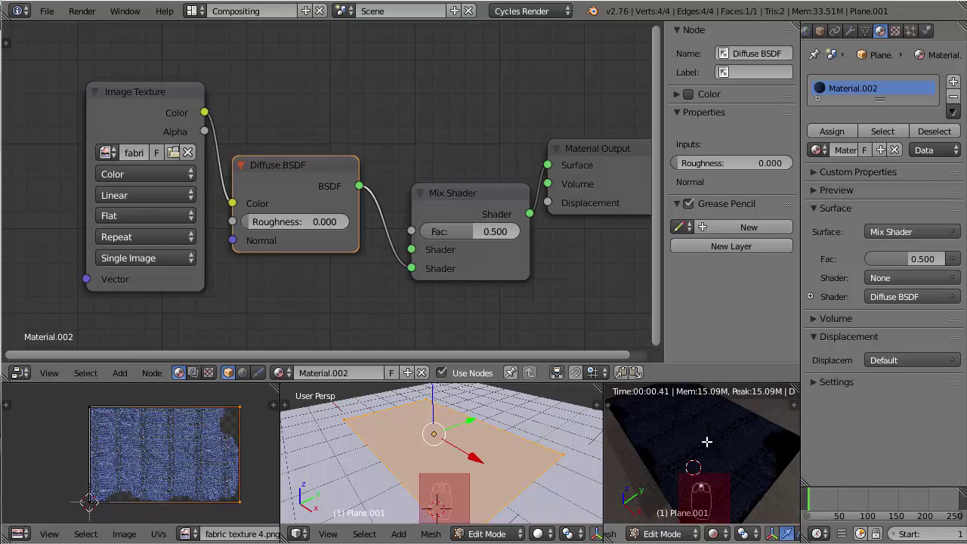
{"action": "left_click_drag", "start_coordinate": [162, 97], "coordinate": [131, 113]}
{"action": "left_click_drag", "start_coordinate": [319, 165], "coordinate": [292, 171]}
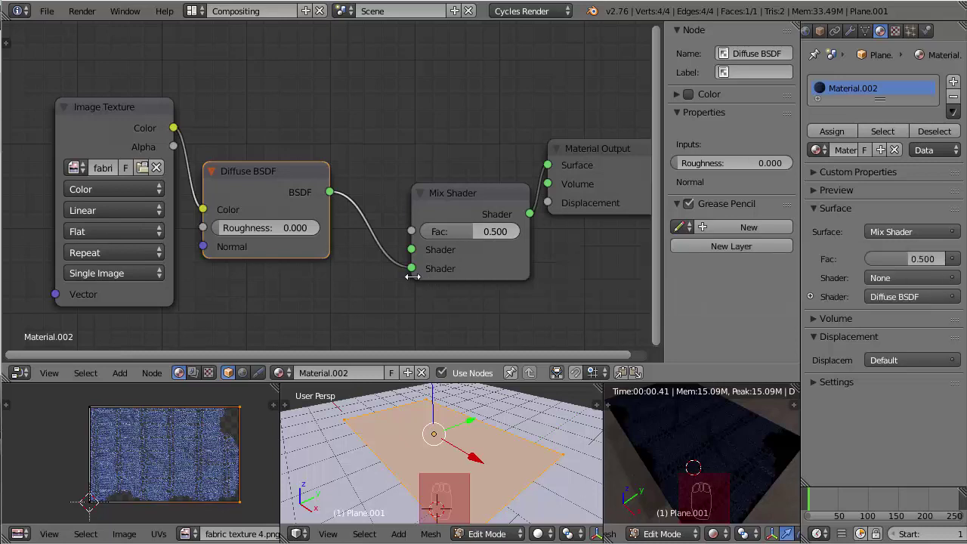
- Try a Mix Shader factor of 1.000 and reset it to its default
{"action": "left_click_drag", "start_coordinate": [485, 231], "coordinate": [563, 231]}
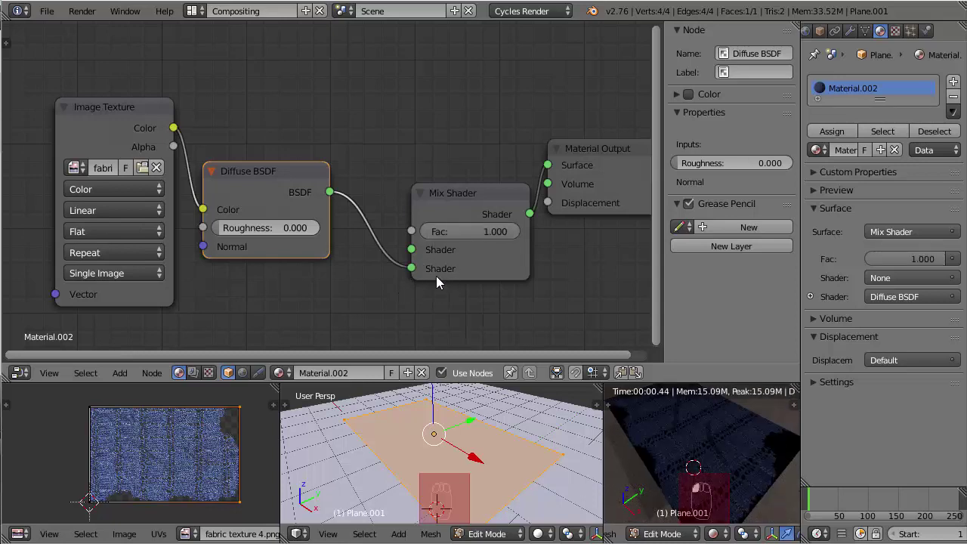
{"action": "key", "text": "BackSpace"}
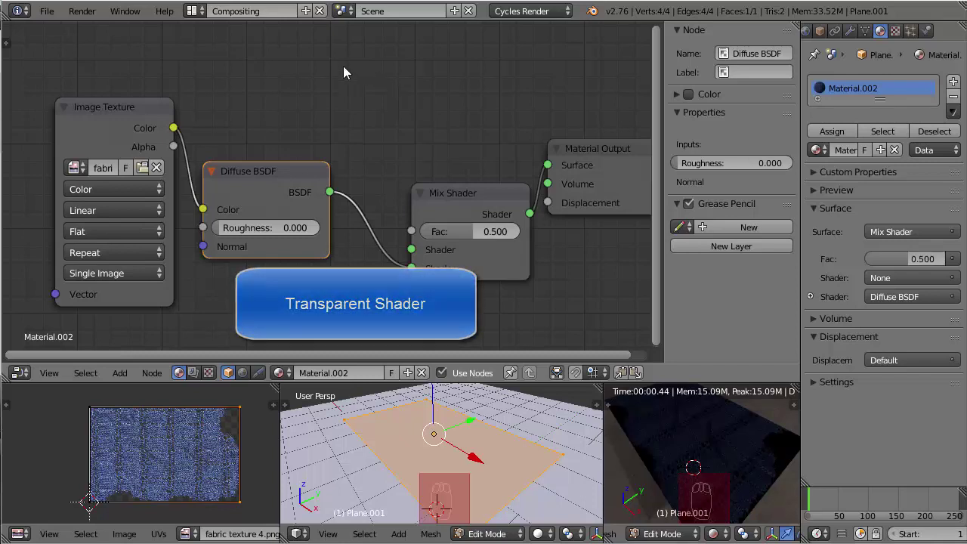
- Add a Transparent BSDF node above the Diffuse BSDF and link it to the Mix Shader's first Shader input
{"action": "key", "text": "shift+a"}
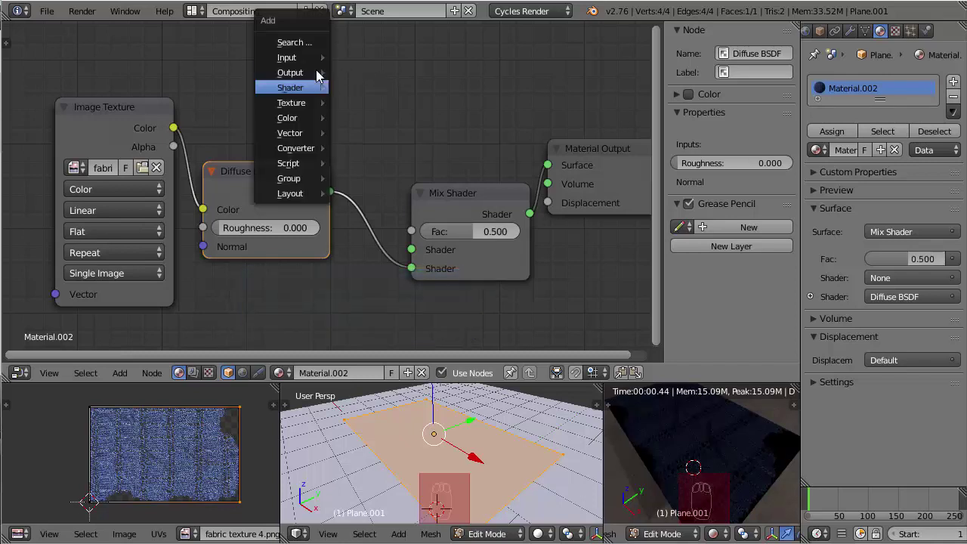
{"action": "mouse_move", "coordinate": [313, 91]}
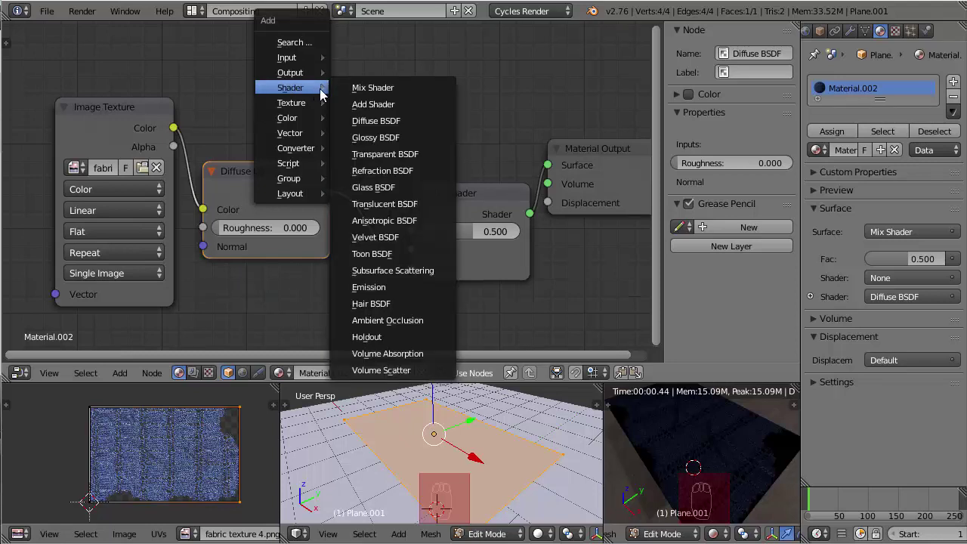
{"action": "left_click", "coordinate": [394, 153]}
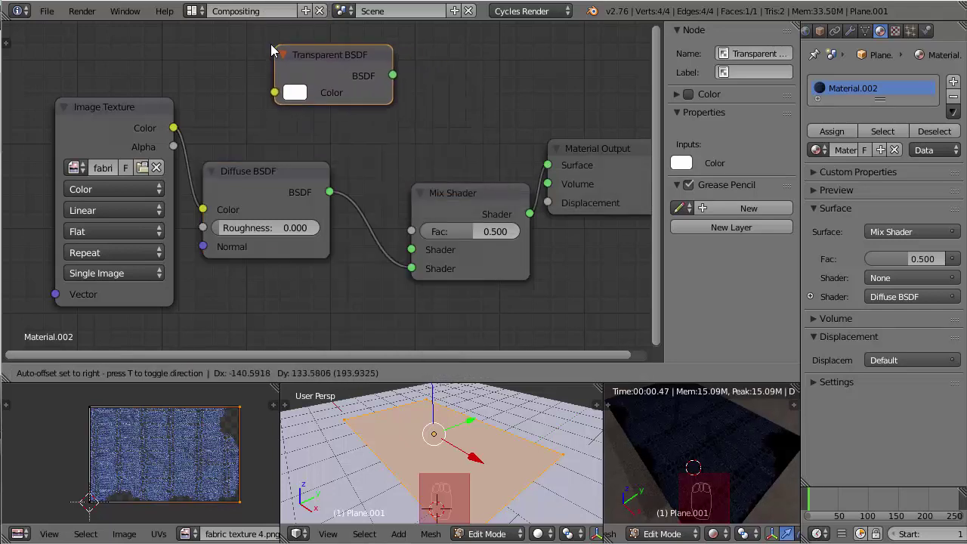
{"action": "left_click", "coordinate": [266, 49]}
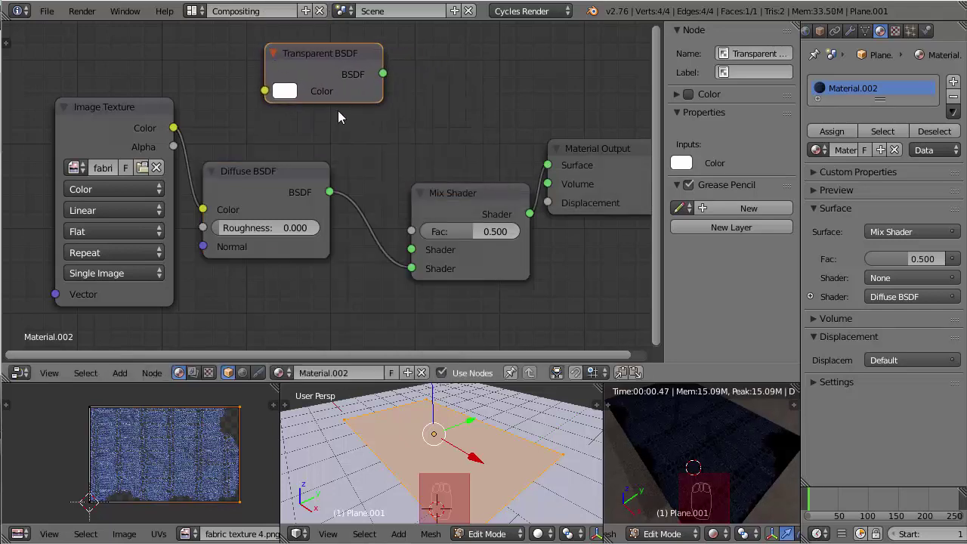
{"action": "left_click_drag", "start_coordinate": [383, 73], "coordinate": [408, 252]}
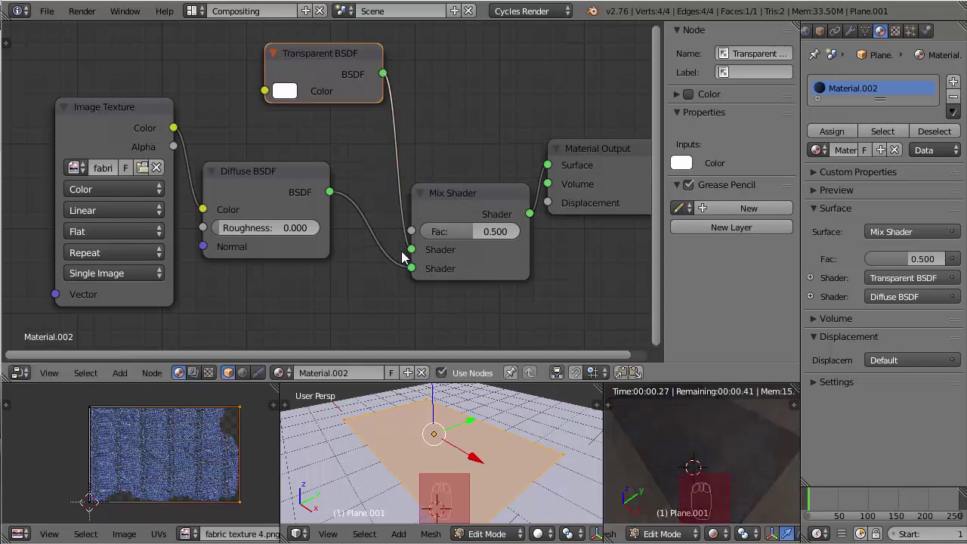
- Spread out the Transparent BSDF, Diffuse BSDF and Image Texture nodes so the links between them are easy to follow
{"action": "left_click_drag", "start_coordinate": [337, 57], "coordinate": [299, 74]}
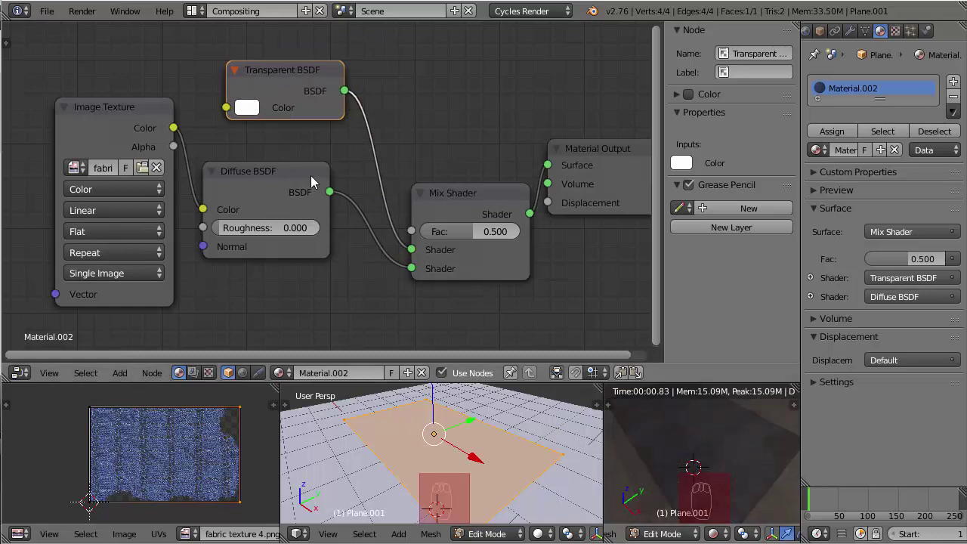
{"action": "left_click_drag", "start_coordinate": [310, 176], "coordinate": [312, 195]}
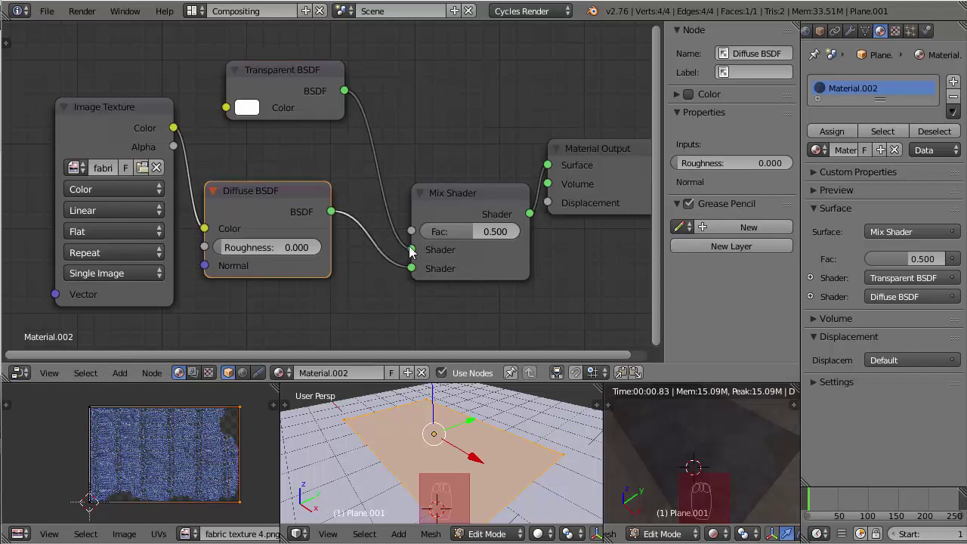
{"action": "left_click_drag", "start_coordinate": [284, 82], "coordinate": [287, 55]}
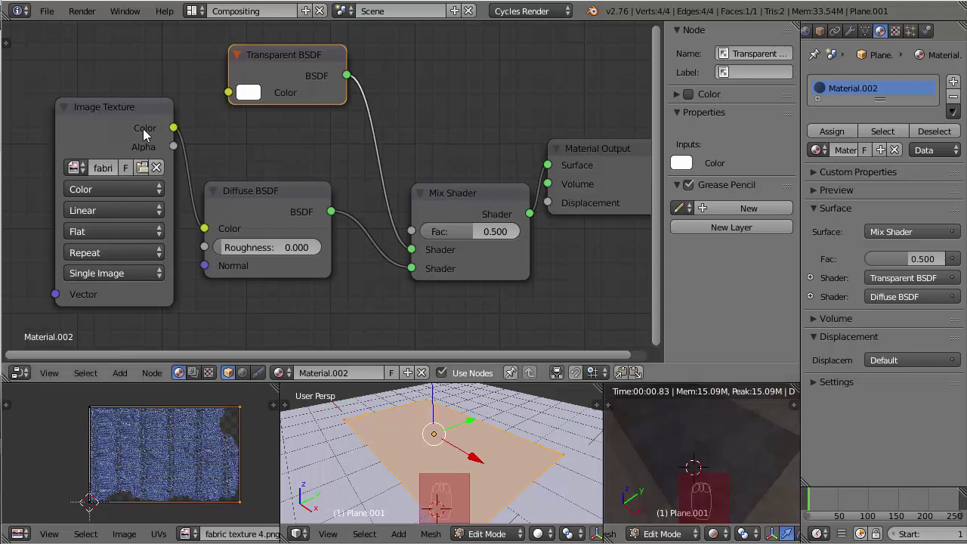
{"action": "left_click", "coordinate": [125, 108]}
{"action": "left_click_drag", "start_coordinate": [125, 108], "coordinate": [84, 121]}
{"action": "left_click_drag", "start_coordinate": [261, 188], "coordinate": [248, 210]}
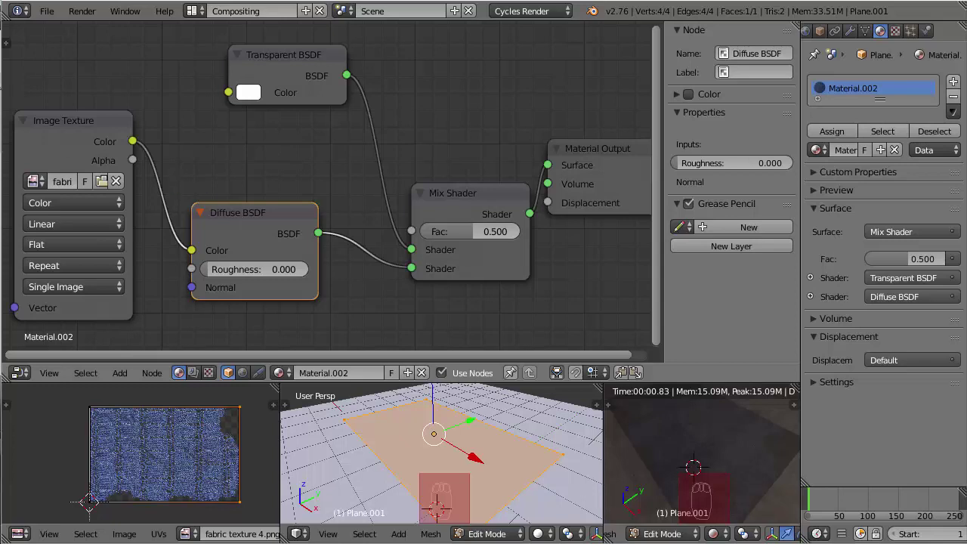
{"action": "mouse_move", "coordinate": [83, 124]}
{"action": "left_mouse_down"}
{"action": "mouse_move", "coordinate": [102, 92]}
{"action": "mouse_move", "coordinate": [83, 113]}
{"action": "left_mouse_up"}
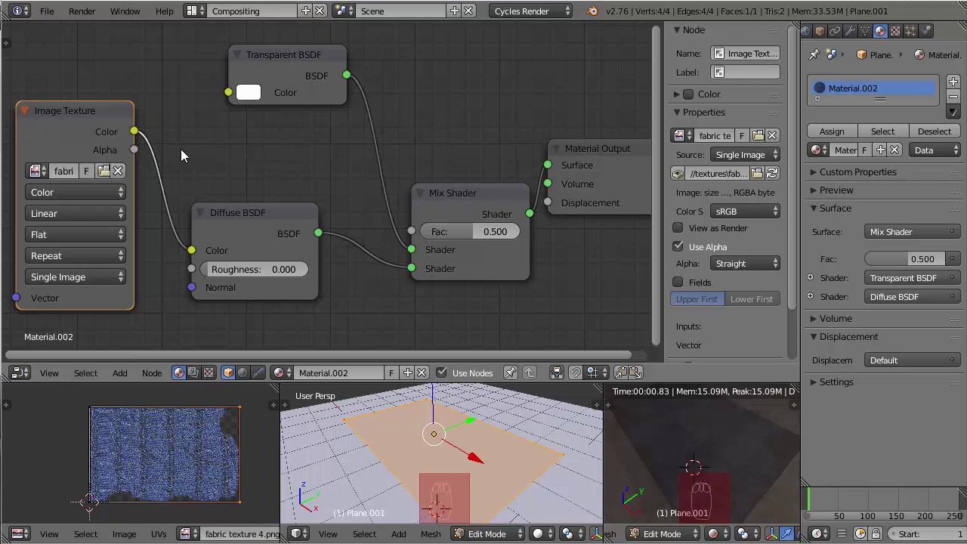
{"action": "mouse_move", "coordinate": [96, 108]}
{"action": "left_mouse_down"}
{"action": "mouse_move", "coordinate": [119, 112]}
{"action": "mouse_move", "coordinate": [98, 124]}
{"action": "mouse_move", "coordinate": [132, 90]}
{"action": "mouse_move", "coordinate": [139, 138]}
{"action": "mouse_move", "coordinate": [101, 135]}
{"action": "mouse_move", "coordinate": [120, 111]}
{"action": "mouse_move", "coordinate": [113, 126]}
{"action": "mouse_move", "coordinate": [107, 118]}
{"action": "left_mouse_up"}
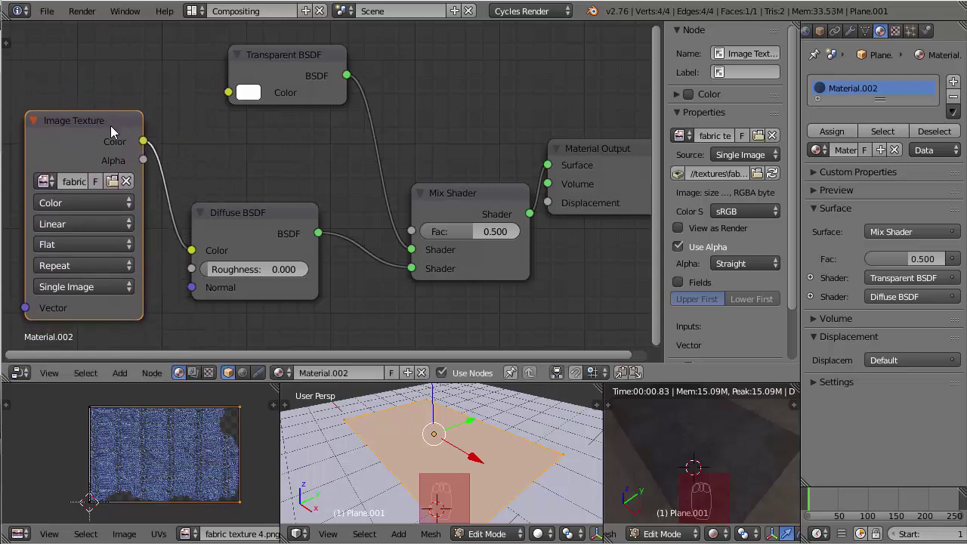
- Link the Image Texture's Alpha output to the Mix Shader's Fac input, and move the Diffuse BSDF and Image Texture nodes further apart
{"action": "mouse_move", "coordinate": [142, 160]}
{"action": "left_mouse_down"}
{"action": "mouse_move", "coordinate": [332, 179]}
{"action": "mouse_move", "coordinate": [411, 231]}
{"action": "left_mouse_up"}
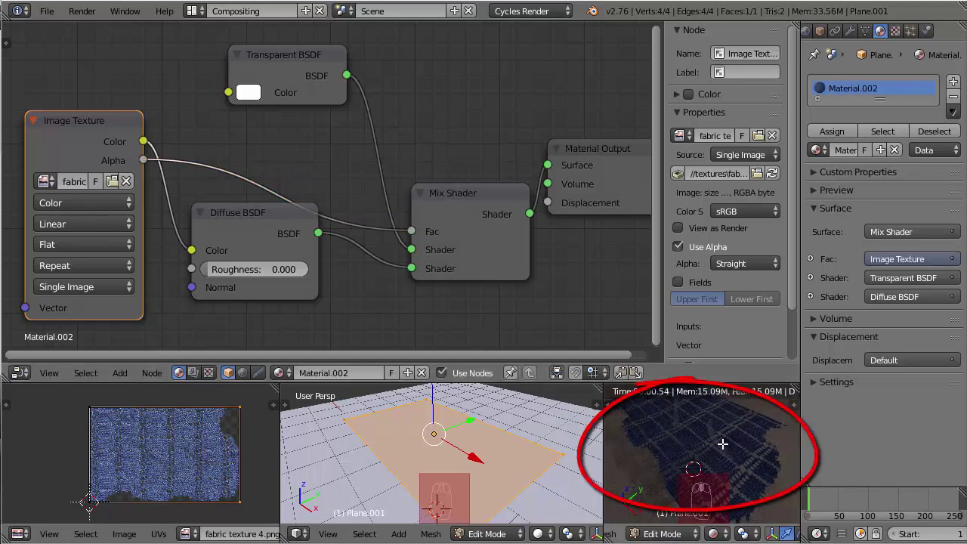
{"action": "left_click_drag", "start_coordinate": [252, 218], "coordinate": [241, 243]}
{"action": "mouse_move", "coordinate": [97, 118]}
{"action": "left_mouse_down"}
{"action": "mouse_move", "coordinate": [86, 125]}
{"action": "mouse_move", "coordinate": [108, 104]}
{"action": "left_mouse_up"}
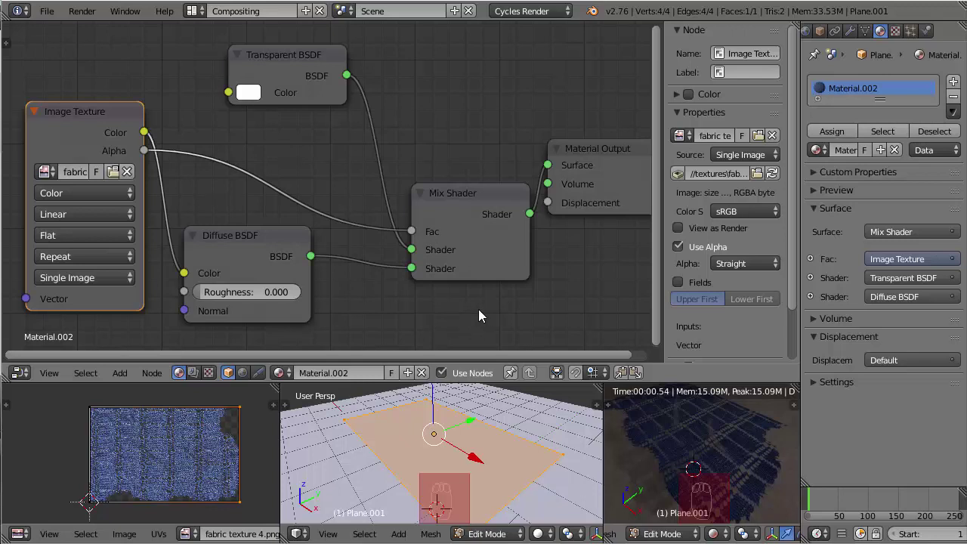
- Maximize the rendered 3D view and examine the fabric plane's cut-out edges and its shadow on the ground
{"action": "scroll", "coordinate": [666, 423], "scroll_direction": "down", "scroll_amount": 4}
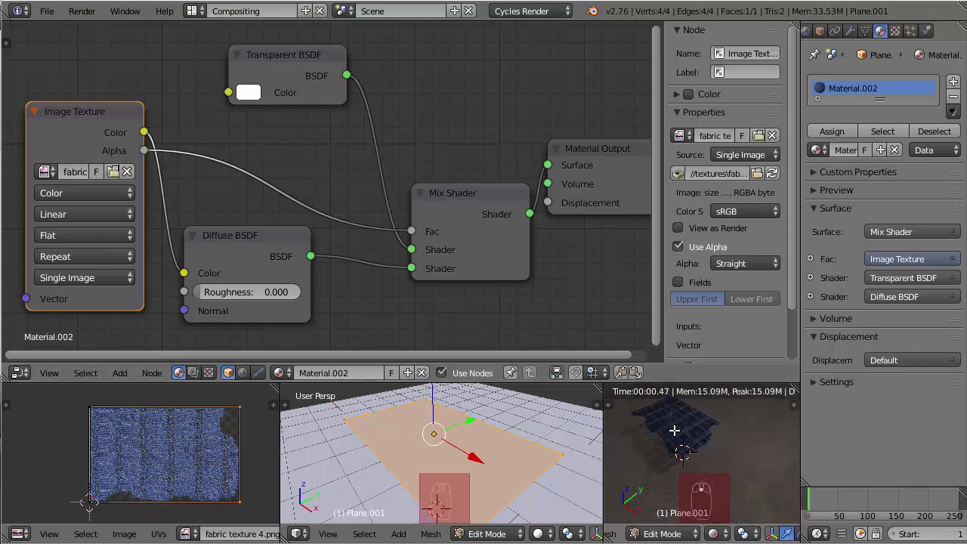
{"action": "key", "text": "shift+space"}
{"action": "middle_click_drag", "start_coordinate": [406, 218], "coordinate": [471, 255]}
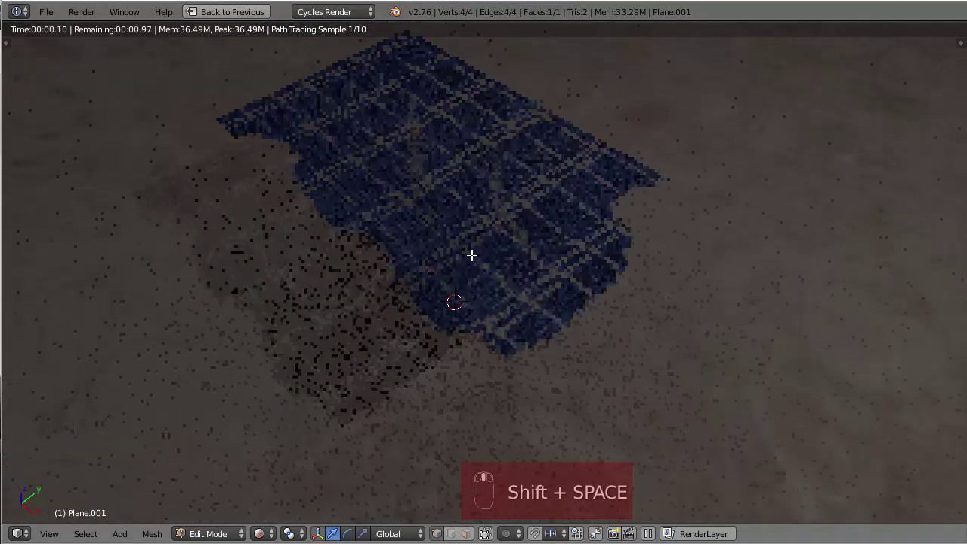